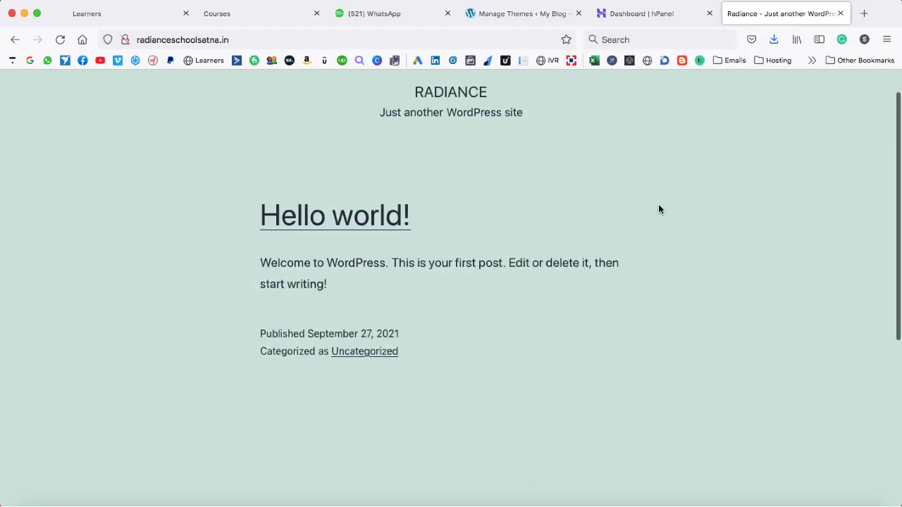
# Compare the layout of the default Radiance WordPress blog page with the WPBeginner home page.
pyautogui.scroll(-5, 658, 205)
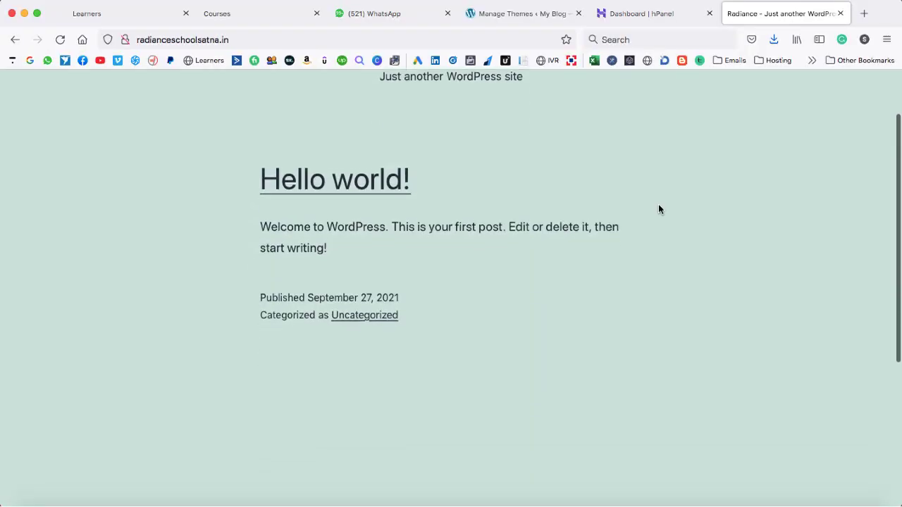
pyautogui.scroll(-2, 659, 209)
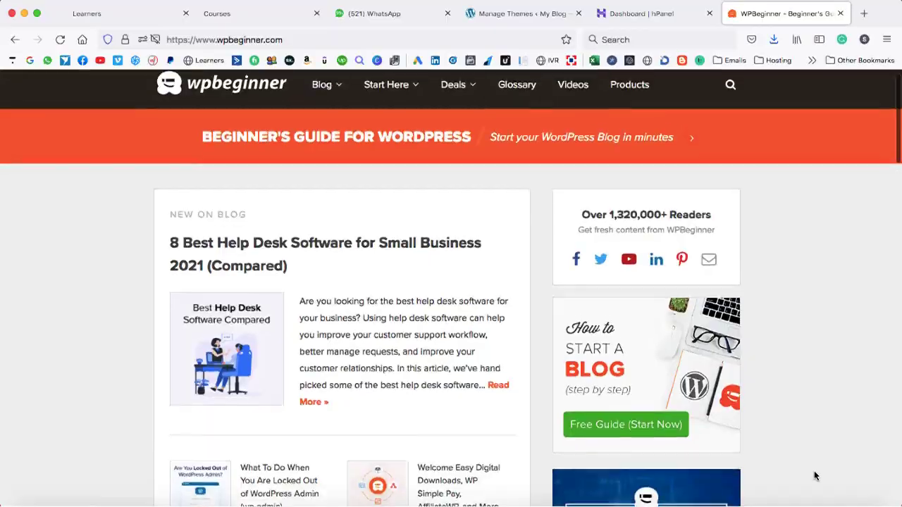
pyautogui.scroll(-3, 814, 471)
pyautogui.scroll(-5, 813, 472)
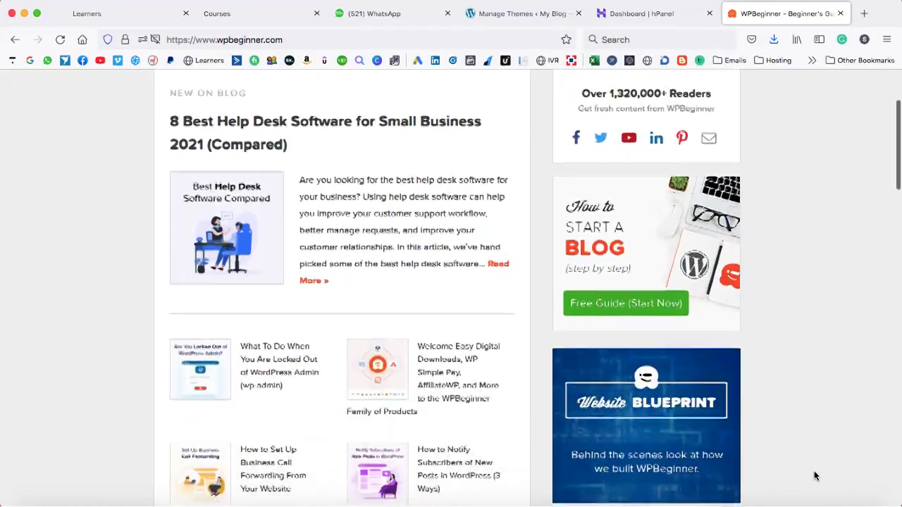
pyautogui.scroll(-4, 814, 476)
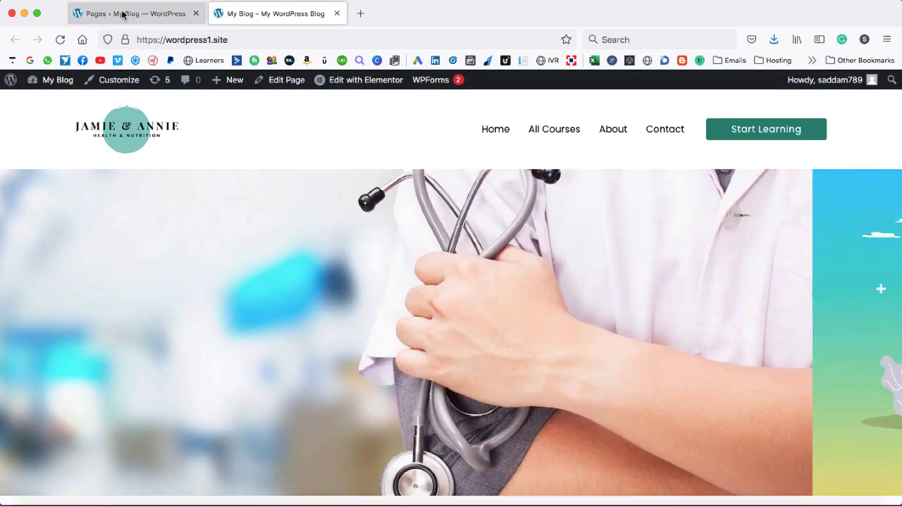
# Create and publish a new empty page titled "Blog", and return to the list of pages.
pyautogui.click(125, 13)
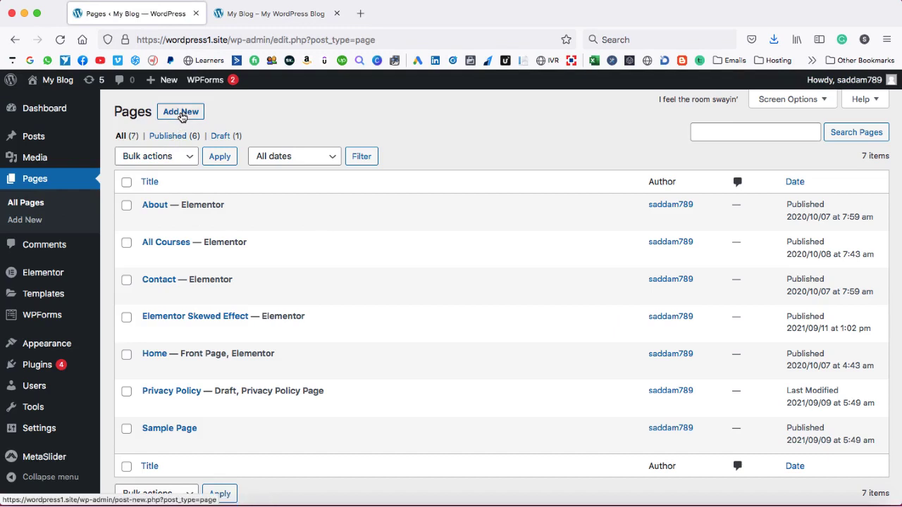
pyautogui.click(182, 117)
pyautogui.write('Blog')
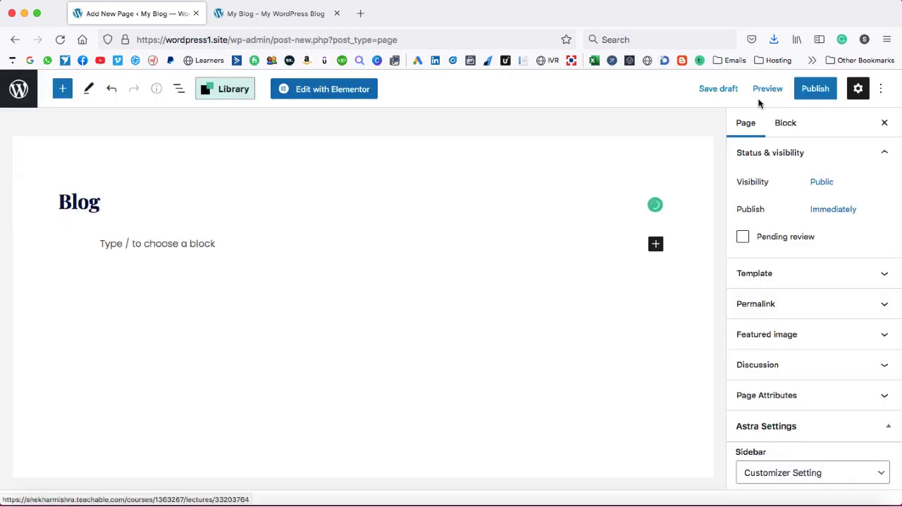
pyautogui.click(813, 90)
pyautogui.click(773, 89)
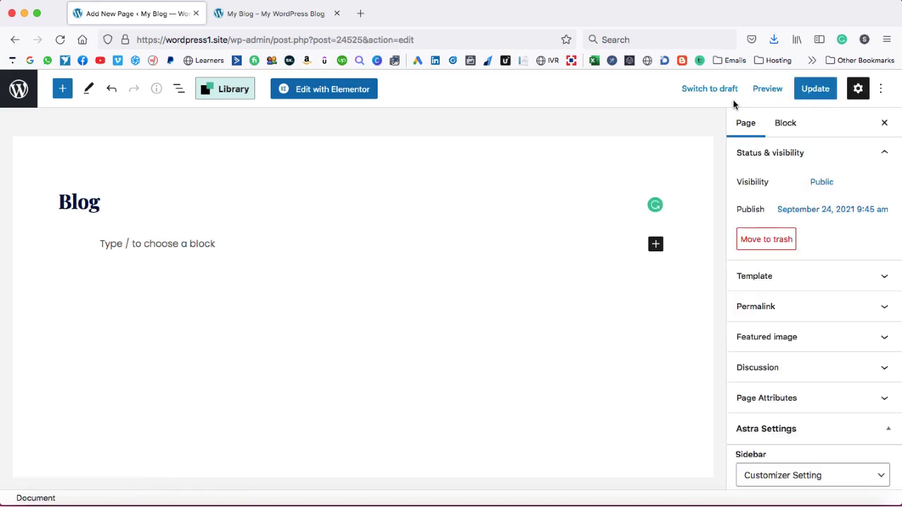
pyautogui.click(20, 89)
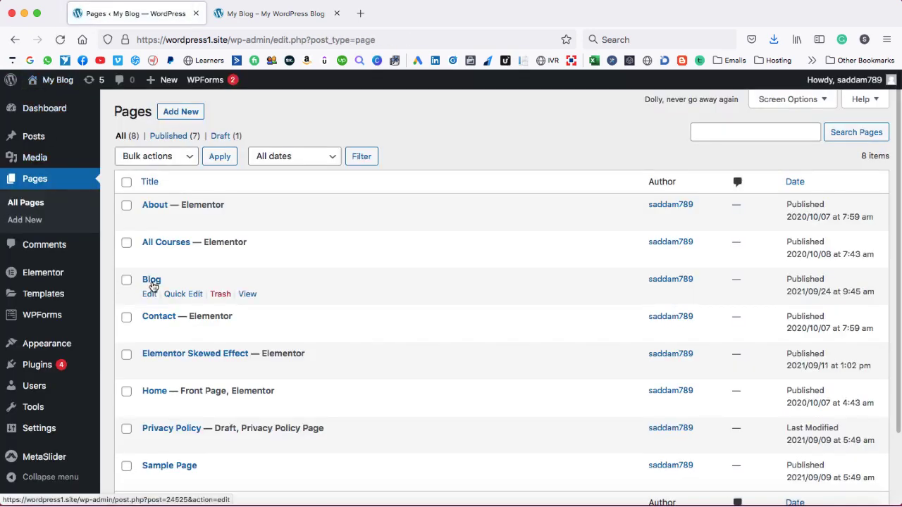
# Add the Blog page to the site's Primary Menu.
pyautogui.moveTo(62, 348)
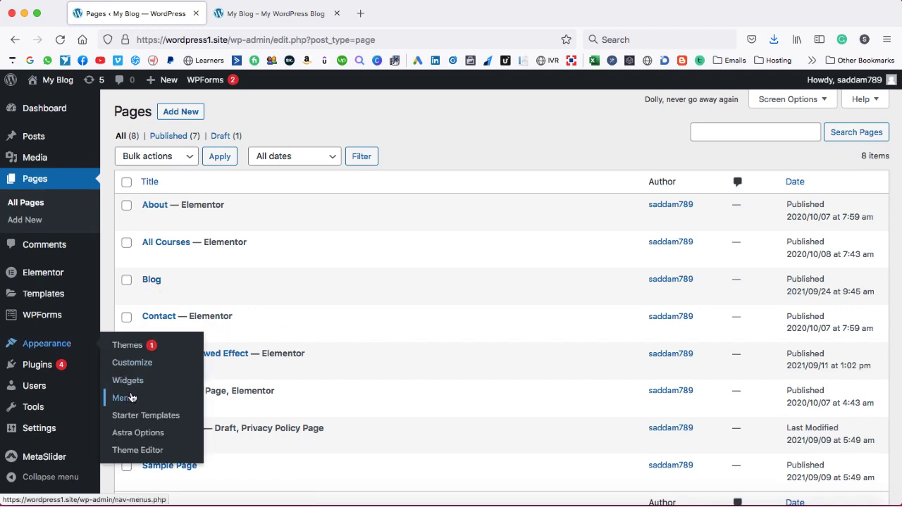
pyautogui.click(124, 398)
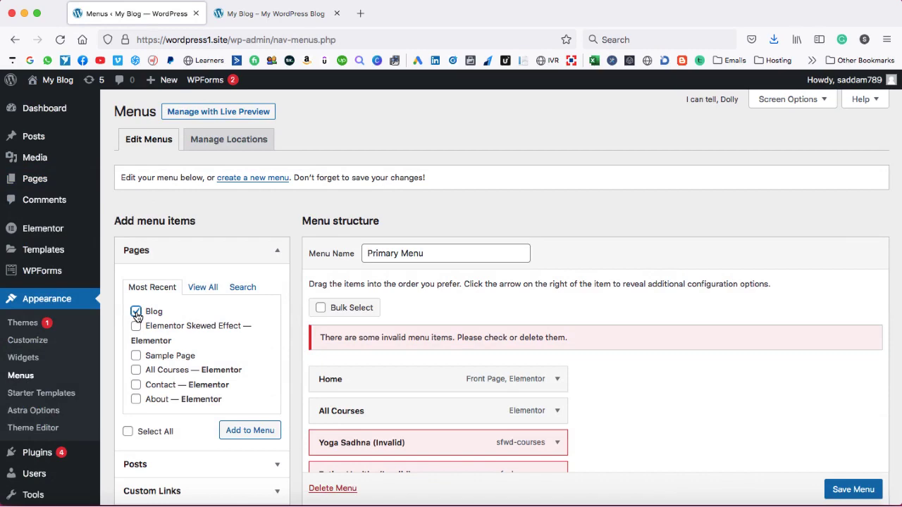
pyautogui.click(253, 432)
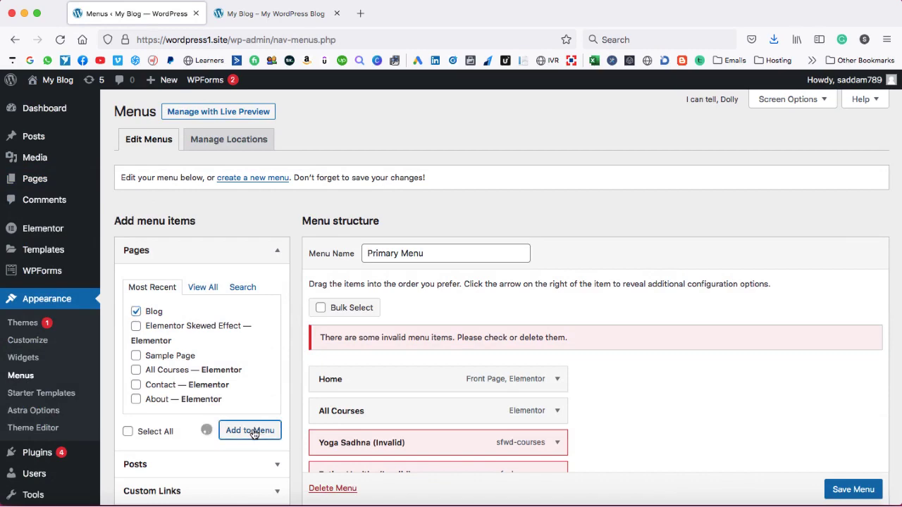
# Remove the invalid Yoga Sadhna and Eating Healthy items from the Primary Menu and save the menu.
pyautogui.scroll(-5, 643, 370)
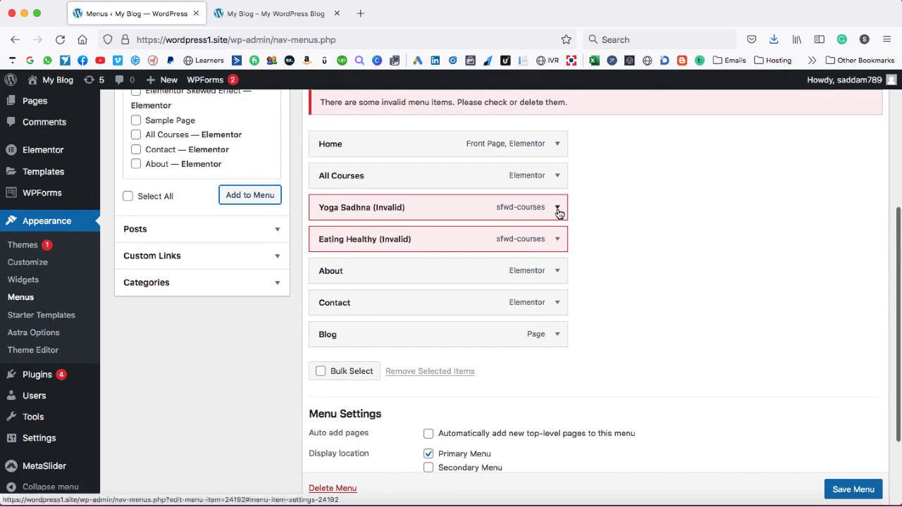
pyautogui.click(557, 209)
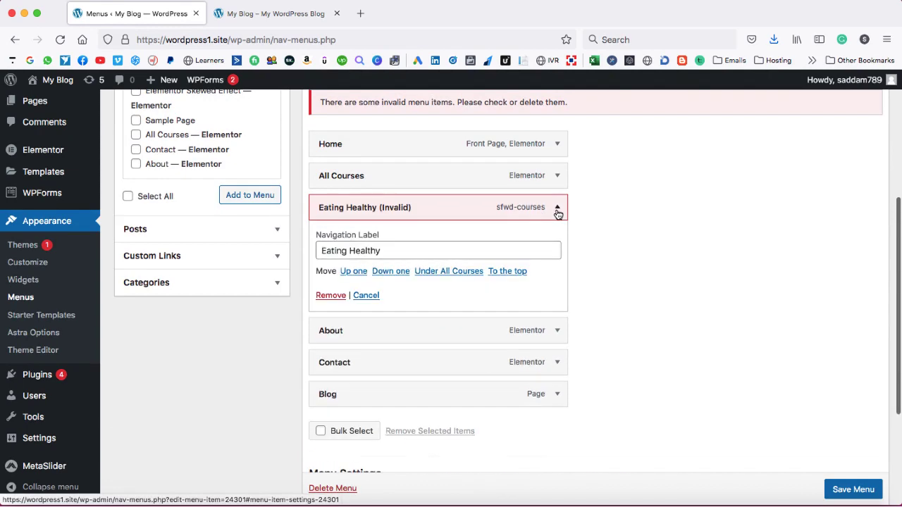
pyautogui.click(330, 294)
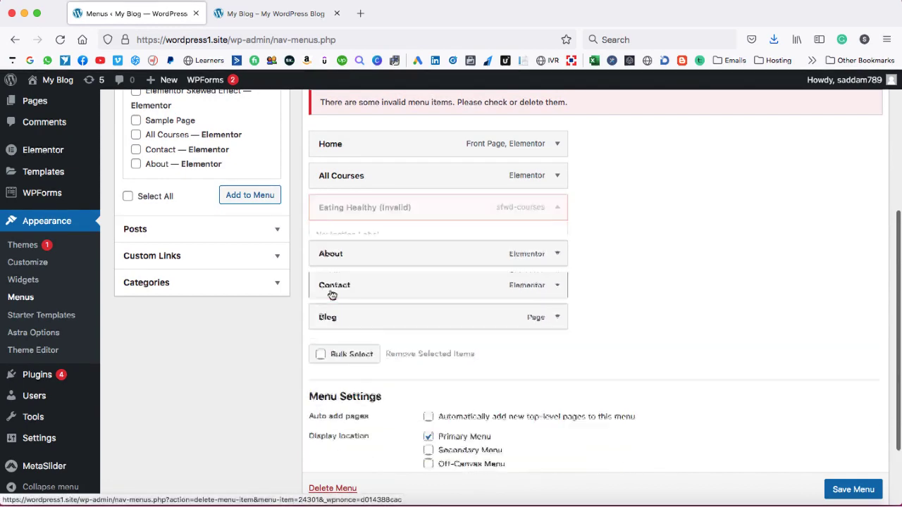
pyautogui.click(851, 480)
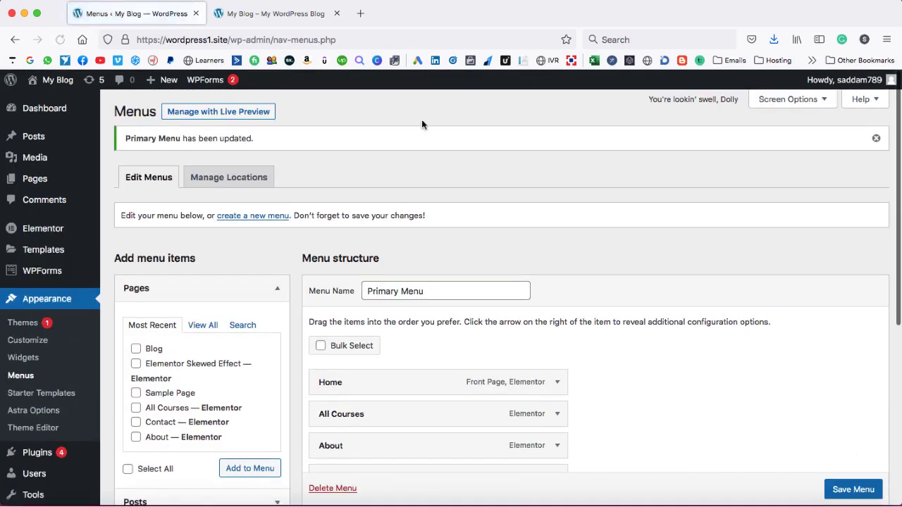
# Reload the live site and view the Blog page through its navigation link.
pyautogui.click(285, 15)
pyautogui.click(60, 40)
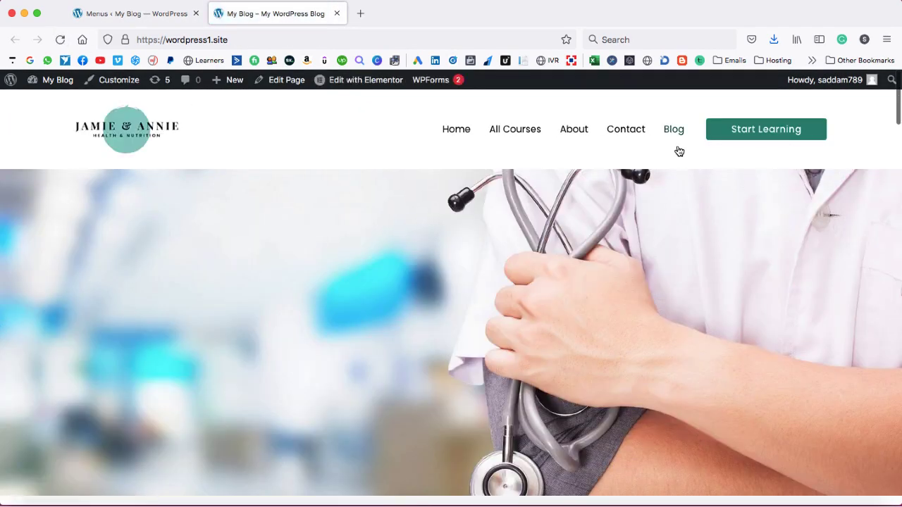
pyautogui.click(674, 136)
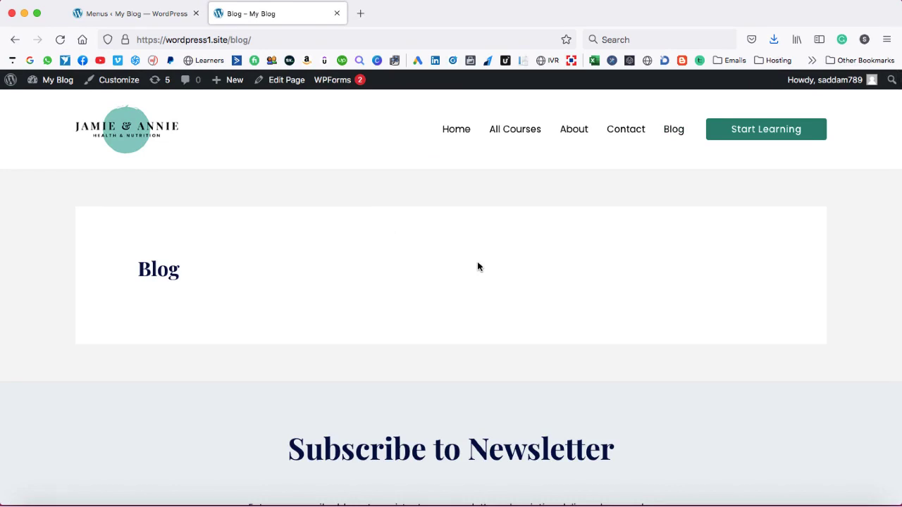
# Open the WPBeginner site in a new tab and examine how its home page arranges posts and sidebar content.
pyautogui.click(360, 13)
pyautogui.write('wp')
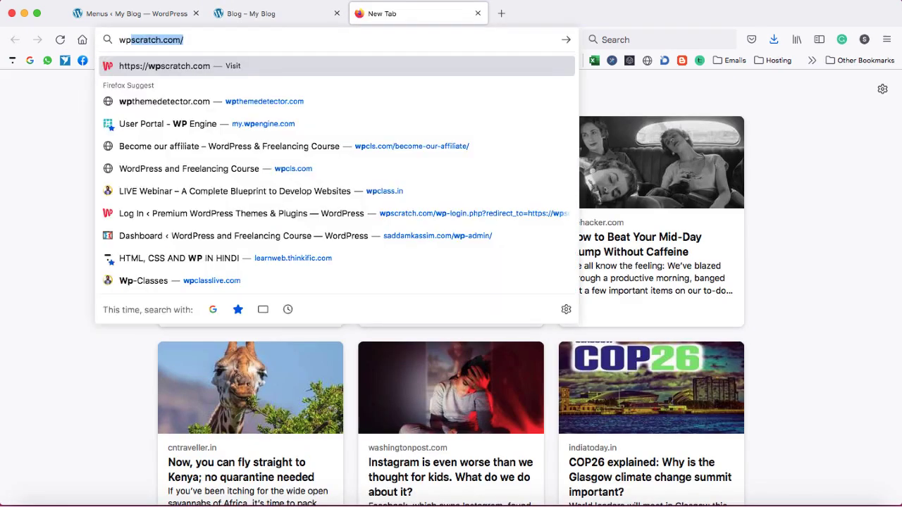
pyautogui.write('b')
pyautogui.press('Return')
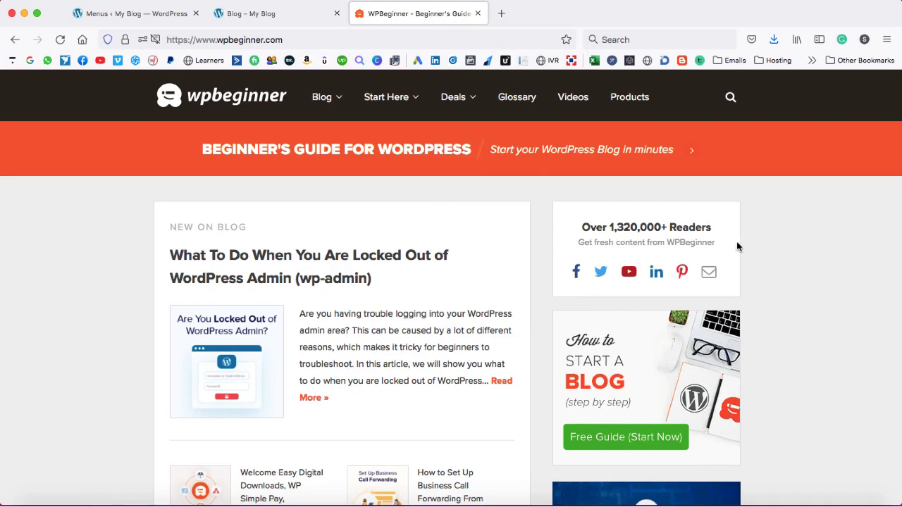
pyautogui.scroll(-2, 737, 246)
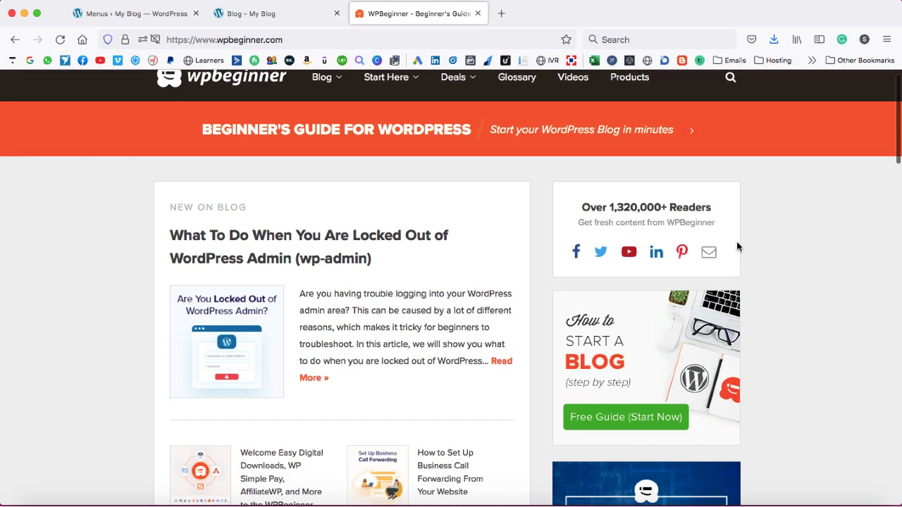
pyautogui.scroll(-3, 716, 258)
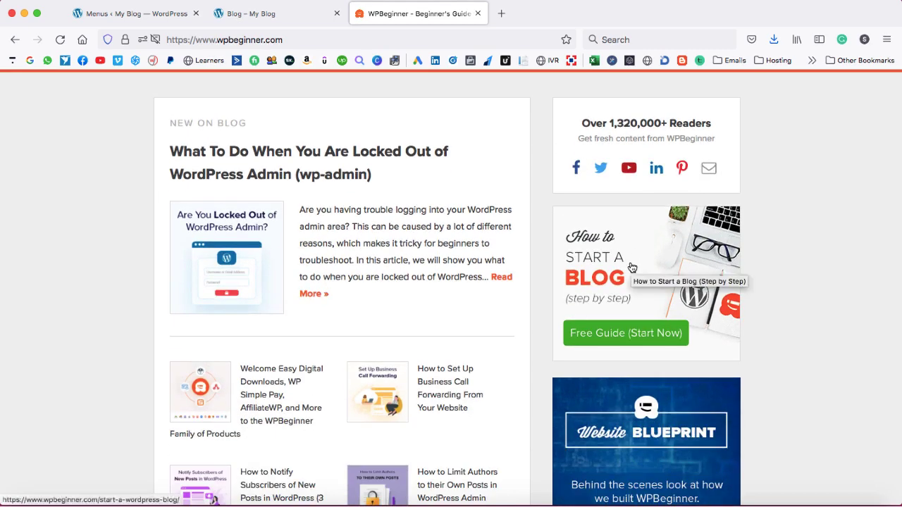
pyautogui.scroll(-5, 632, 268)
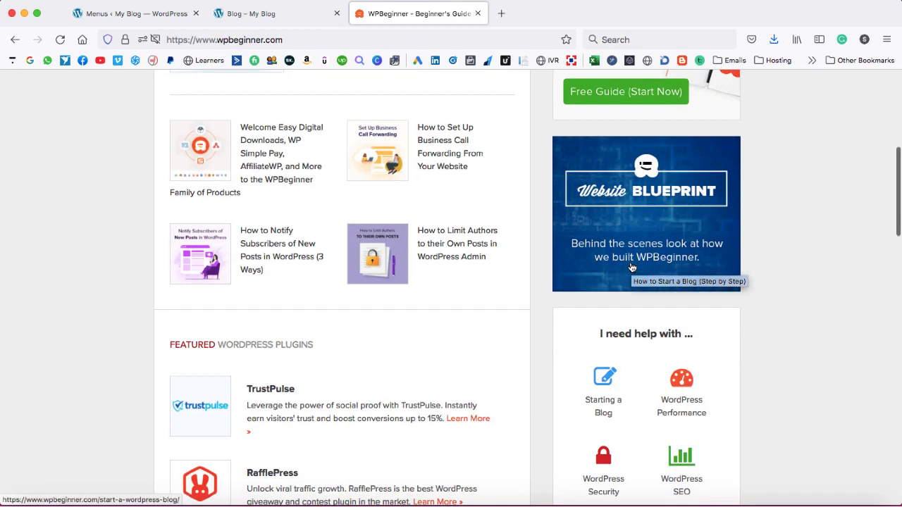
pyautogui.scroll(-8, 693, 318)
pyautogui.scroll(10, 691, 321)
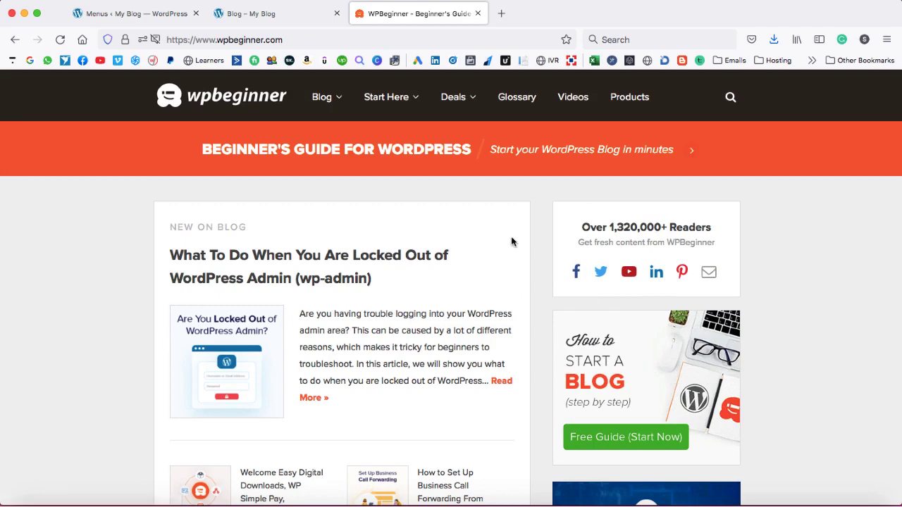
# Return to the WordPress admin and check the installed plugins for Elementor and Elementor Pro.
pyautogui.click(271, 14)
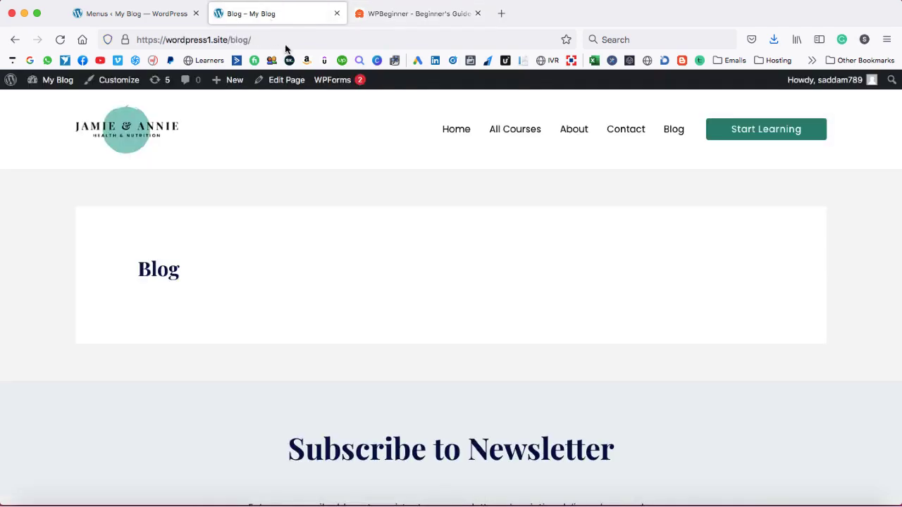
pyautogui.click(132, 14)
pyautogui.scroll(-1, 108, 330)
pyautogui.scroll(-4, 109, 330)
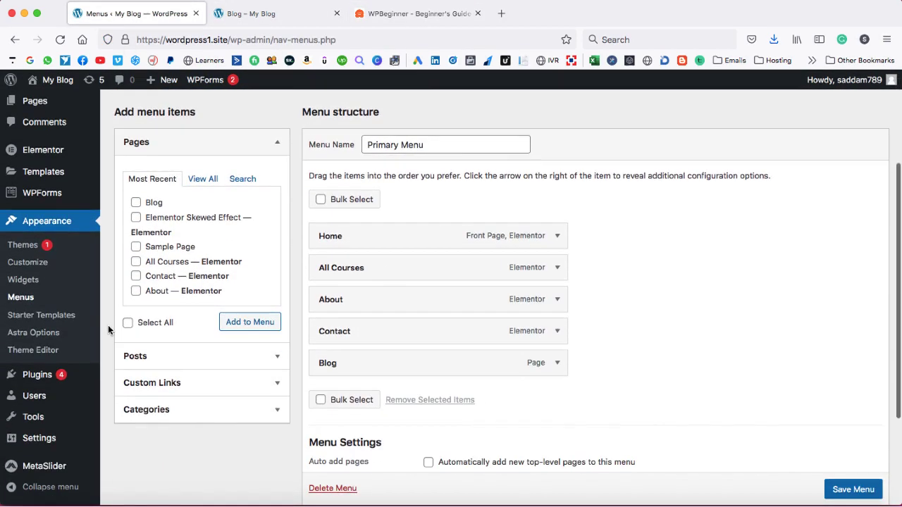
pyautogui.click(48, 379)
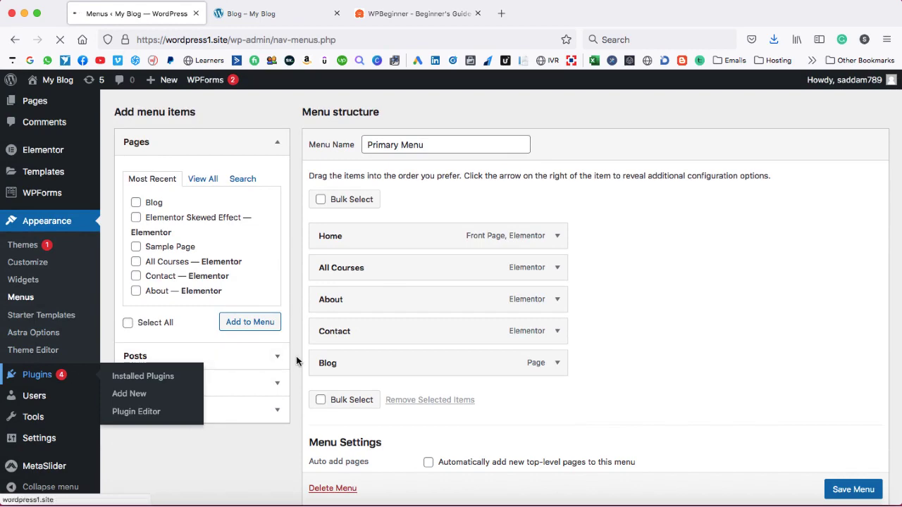
pyautogui.scroll(-5, 295, 356)
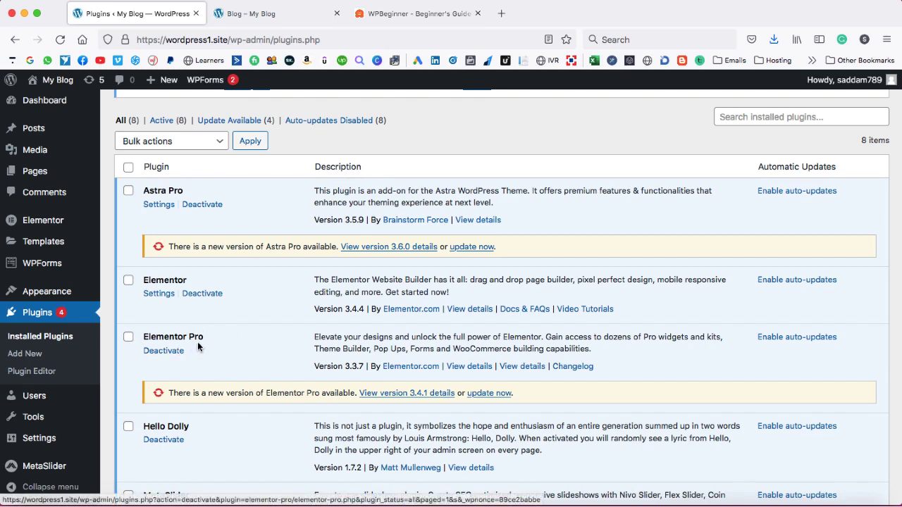
# Create a Theme Builder template of type Single Post named "custom blog page template".
pyautogui.moveTo(46, 247)
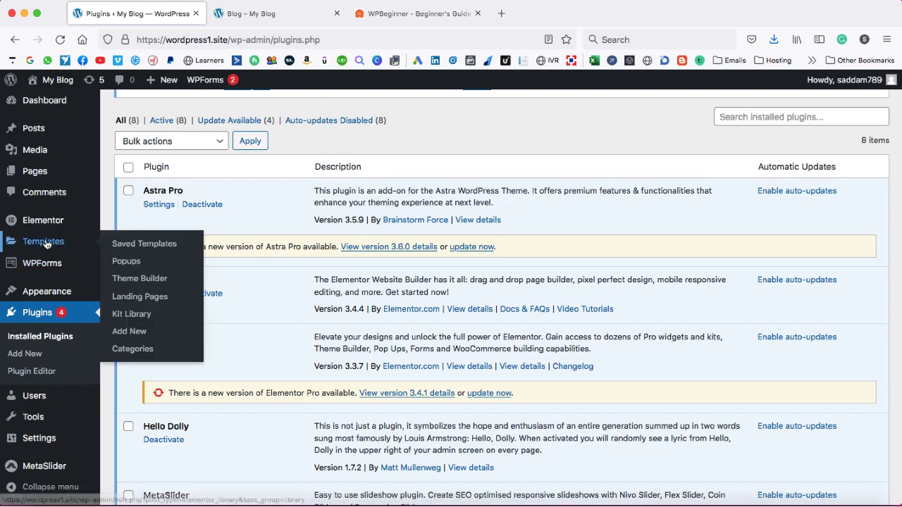
pyautogui.click(129, 281)
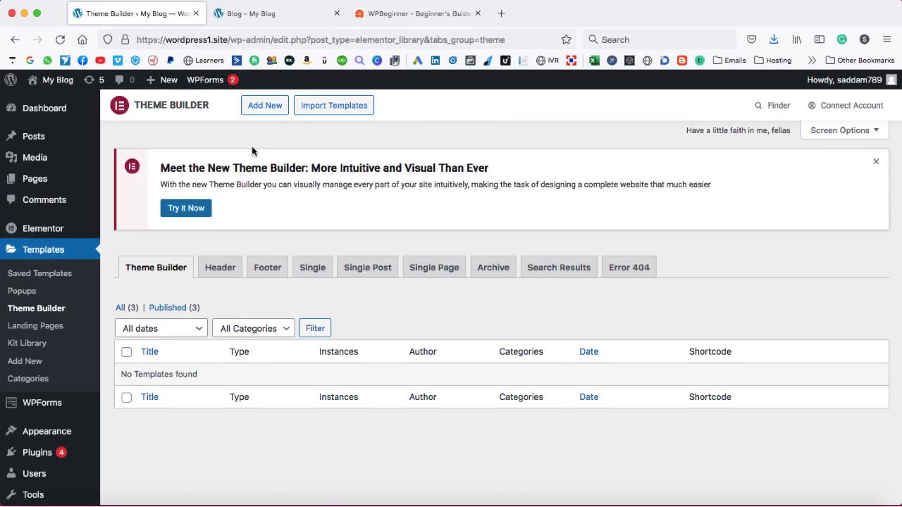
pyautogui.click(262, 108)
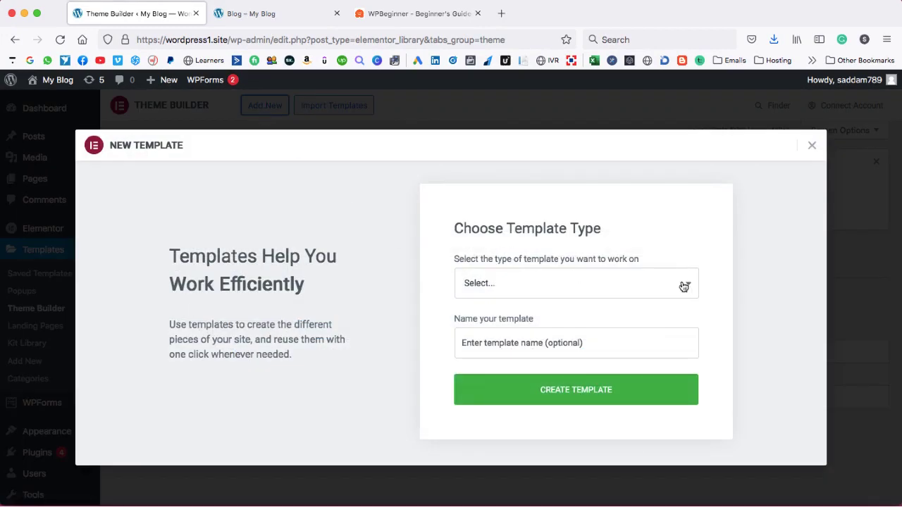
pyautogui.click(655, 283)
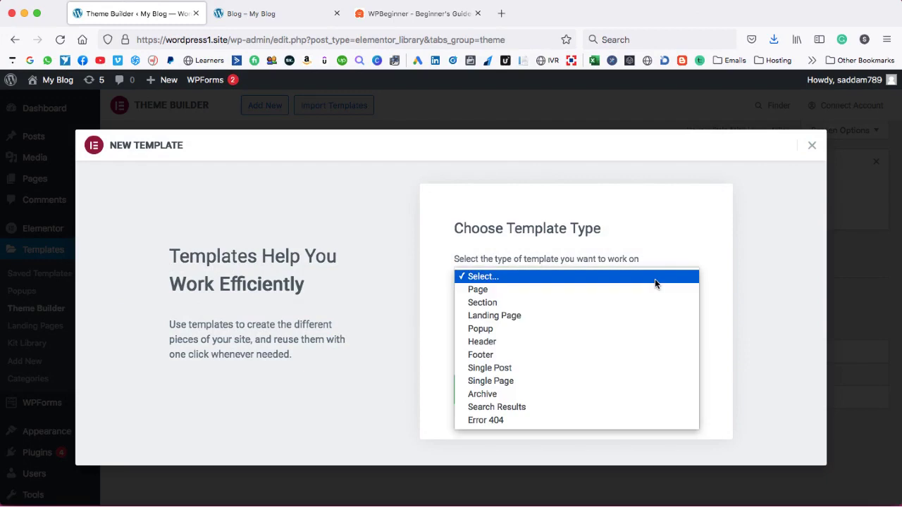
pyautogui.click(513, 367)
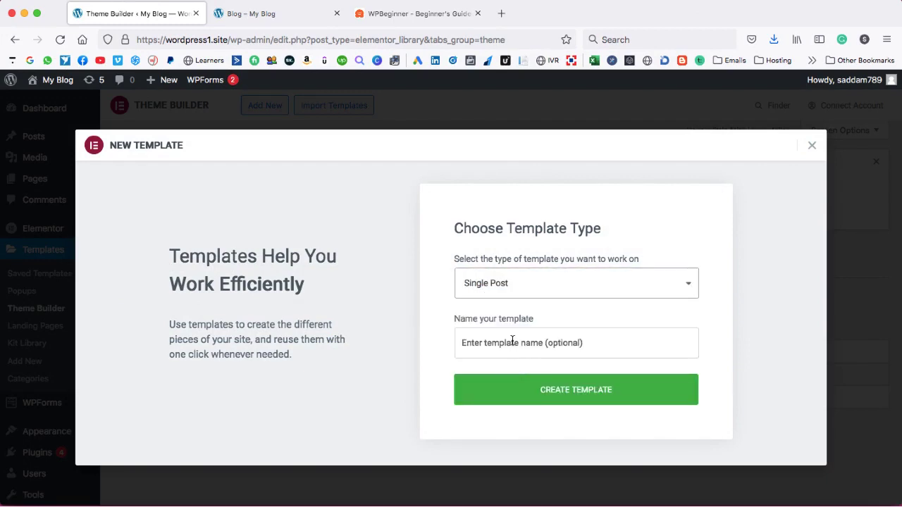
pyautogui.click(512, 341)
pyautogui.write('c')
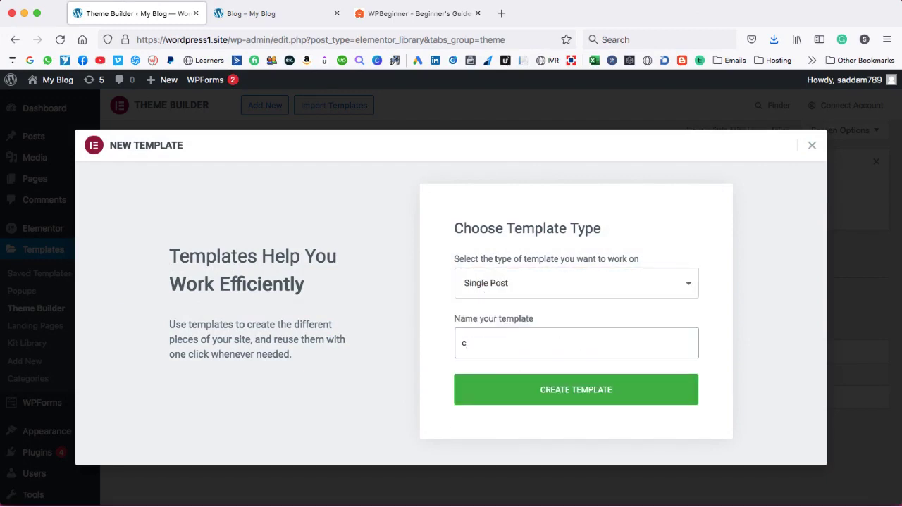
pyautogui.write('ustom blog page template')
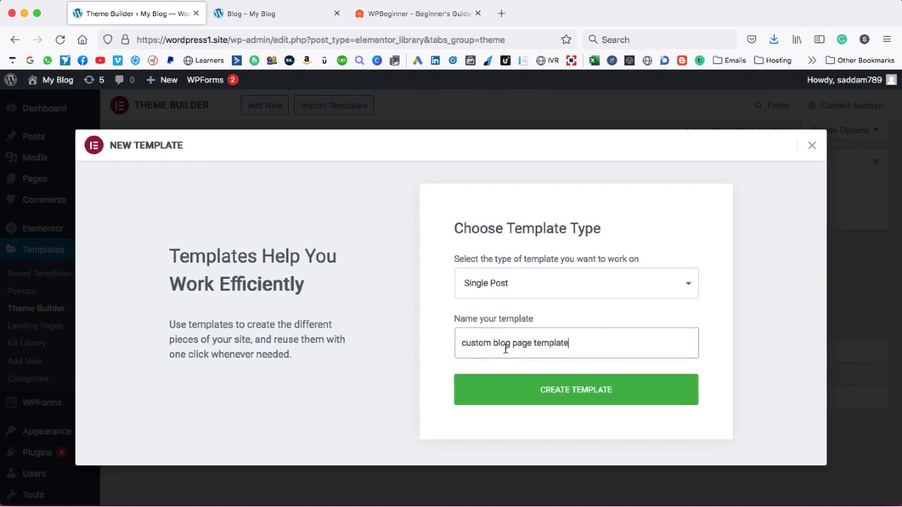
pyautogui.click(574, 397)
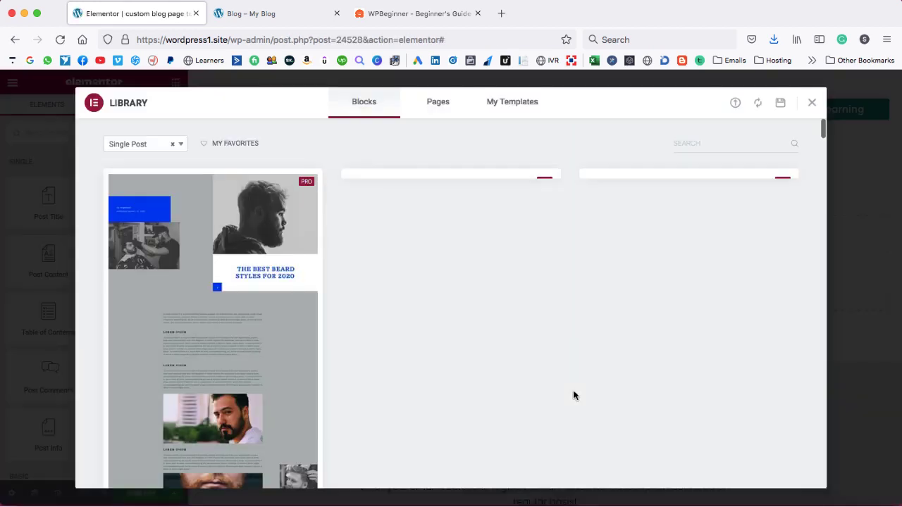
# Dismiss the template library and add a two-column section, narrowing the second column to about 33% width.
pyautogui.click(811, 105)
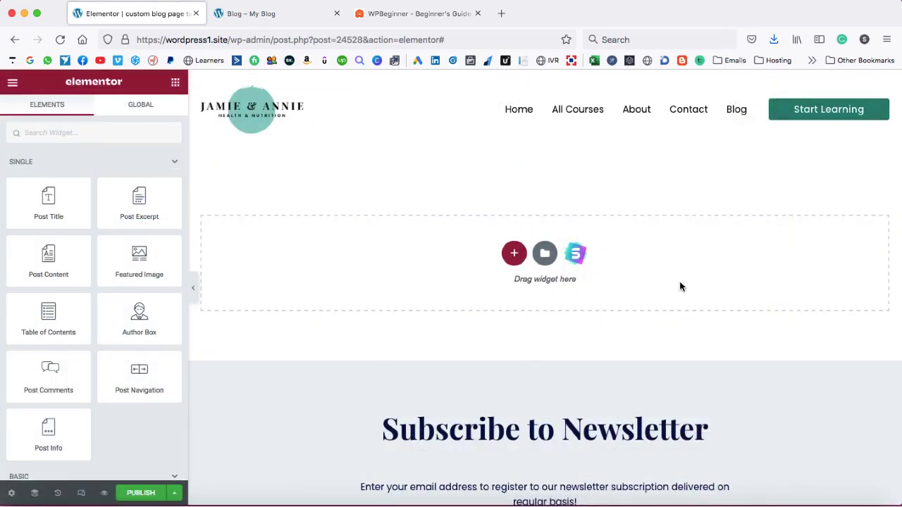
pyautogui.click(514, 253)
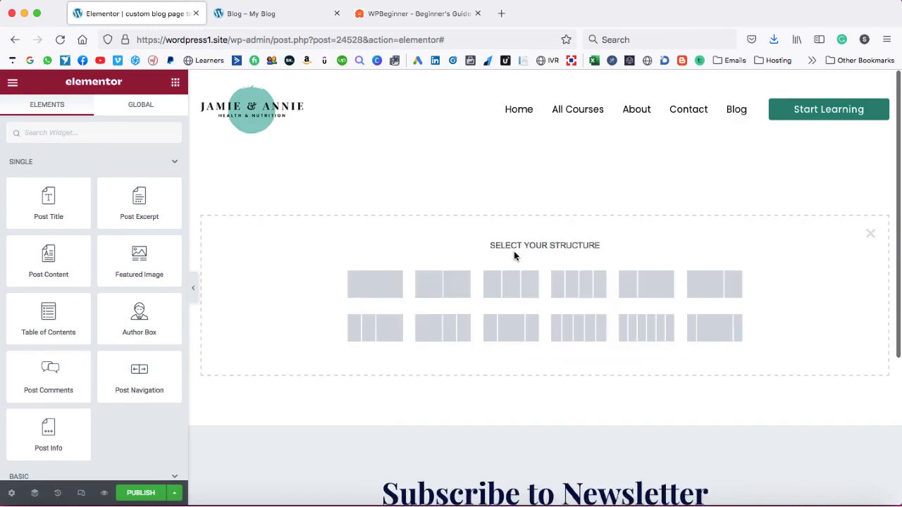
pyautogui.click(374, 286)
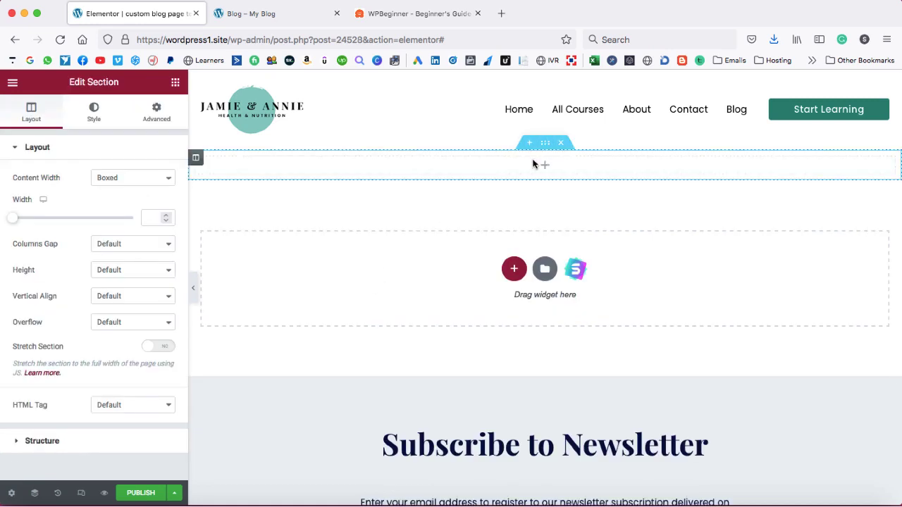
pyautogui.rightClick(196, 161)
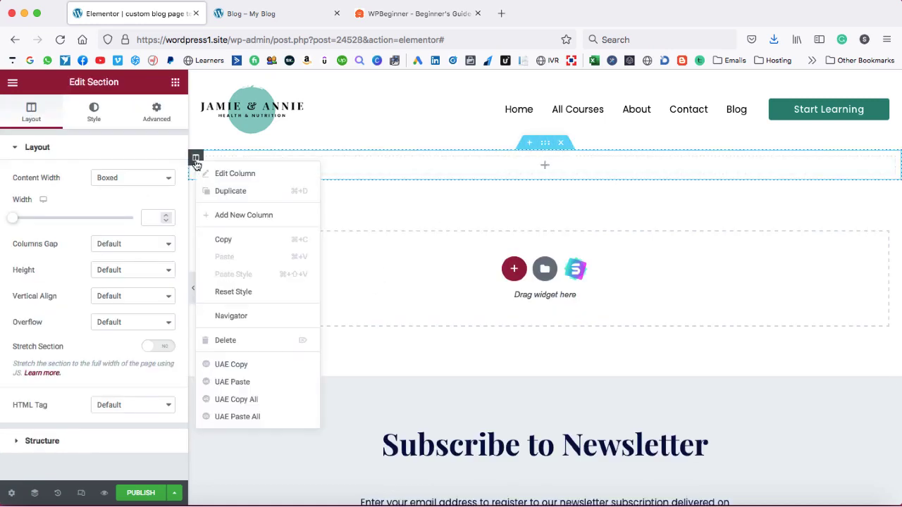
pyautogui.click(230, 214)
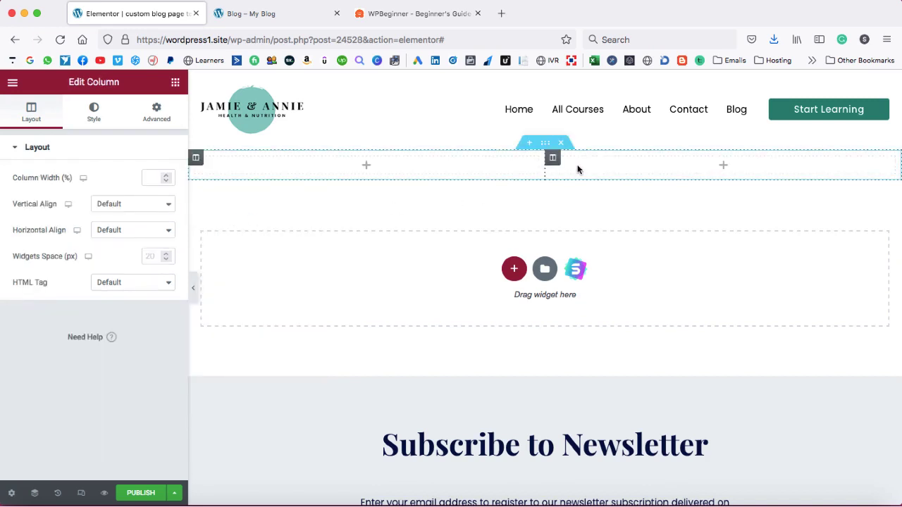
pyautogui.moveTo(545, 168); pyautogui.dragTo(663, 173)
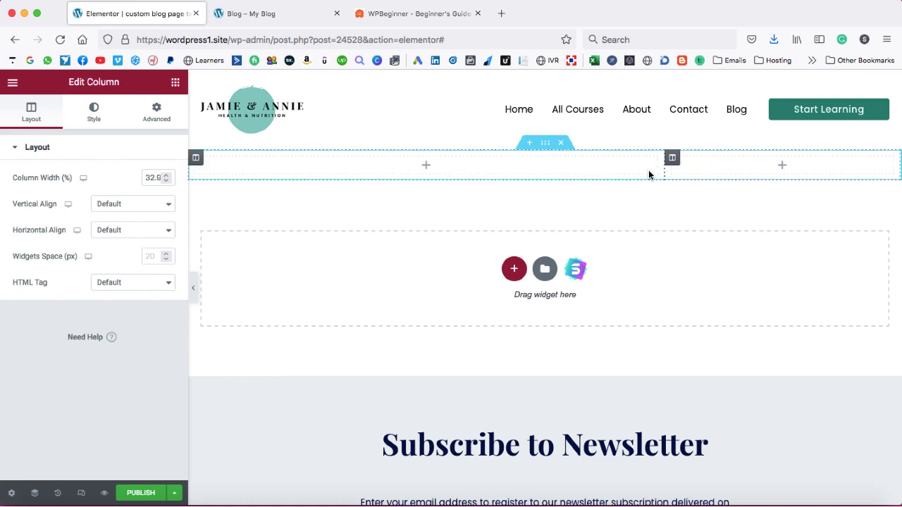
# Give the new section a classic background in light grey #E0E0E0.
pyautogui.rightClick(544, 142)
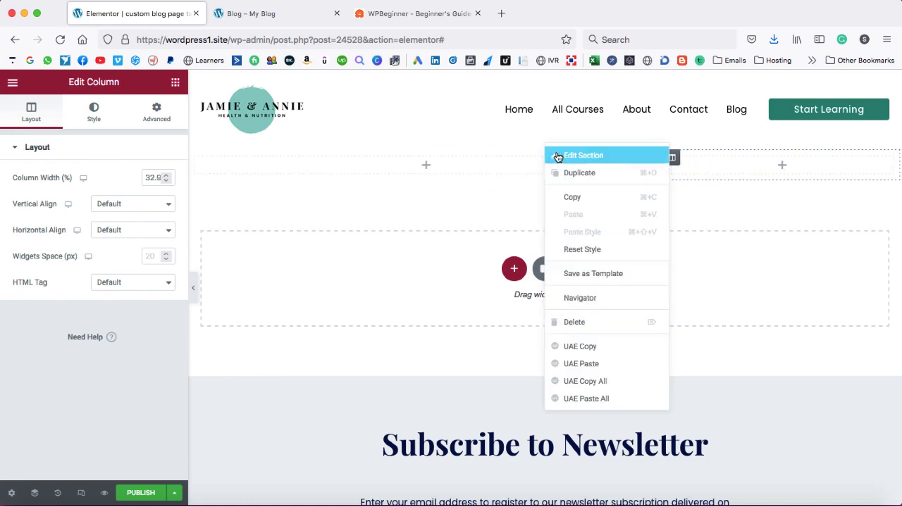
pyautogui.click(556, 152)
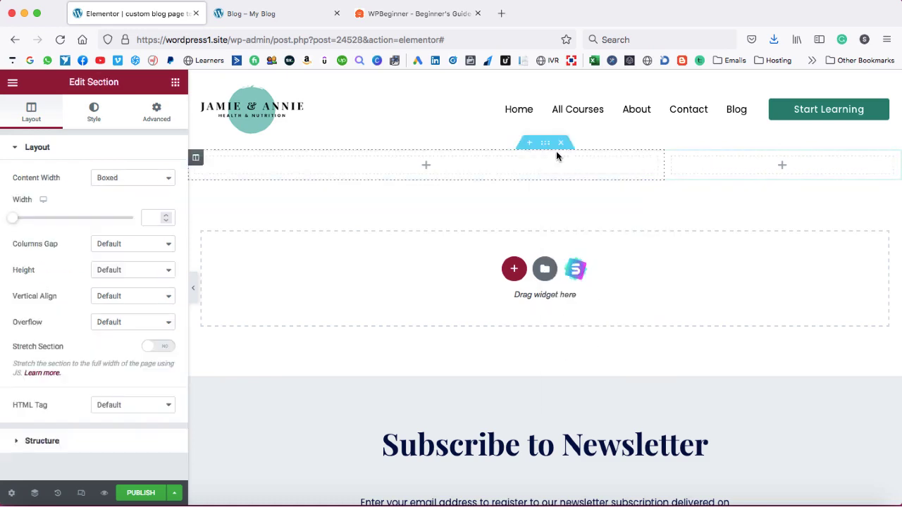
pyautogui.click(94, 114)
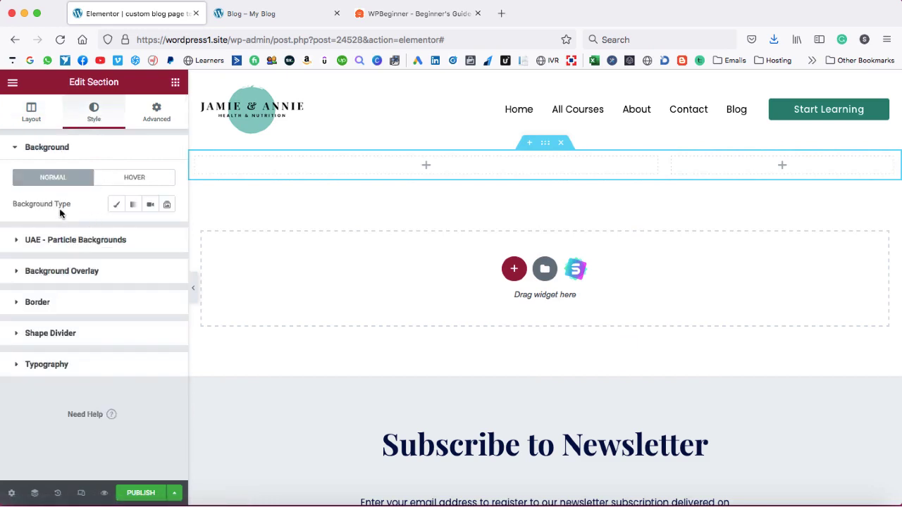
pyautogui.click(115, 206)
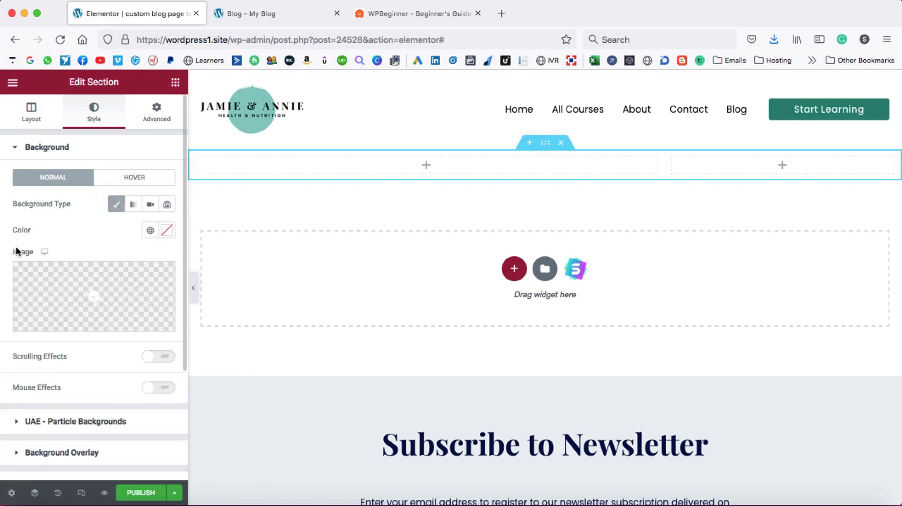
pyautogui.click(167, 232)
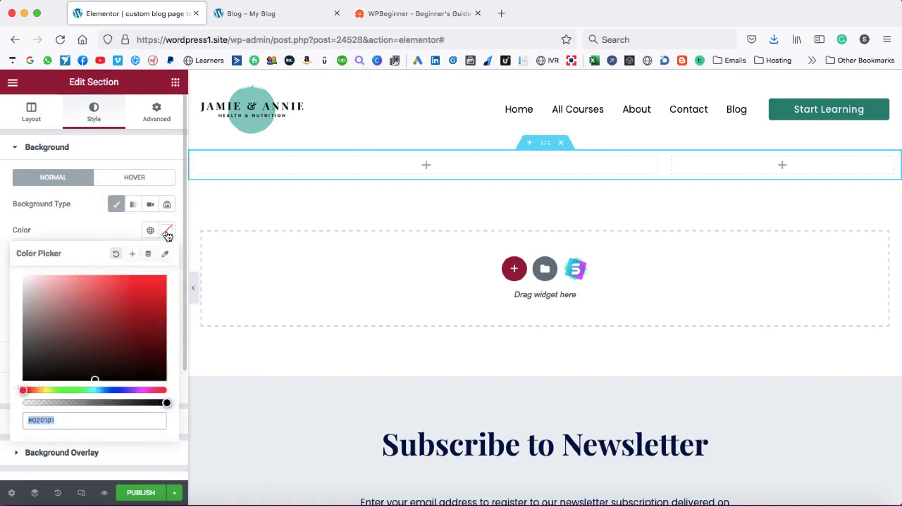
pyautogui.click(73, 316)
pyautogui.moveTo(64, 314); pyautogui.dragTo(16, 289)
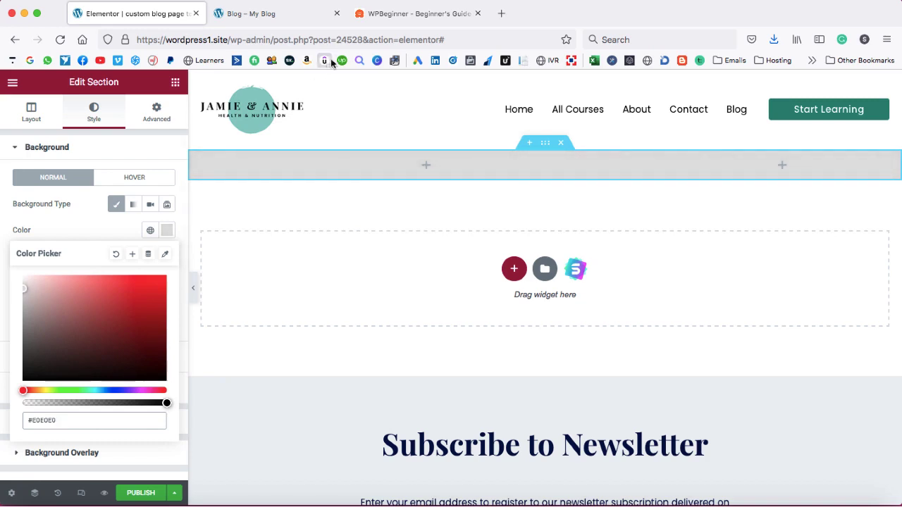
# Switch to the WPBeginner site and sample its grey page background colour #f0f0f0 with the inspector's eyedropper.
pyautogui.click(372, 20)
pyautogui.rightClick(60, 244)
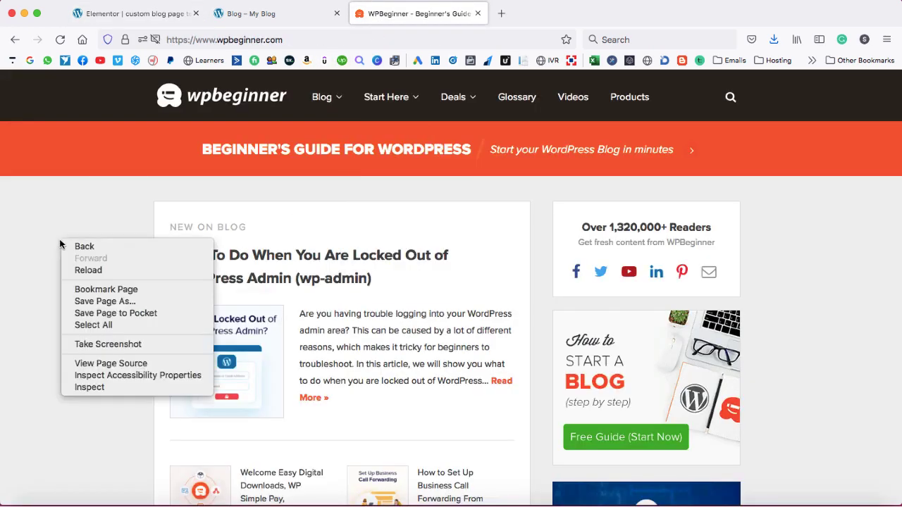
pyautogui.click(92, 384)
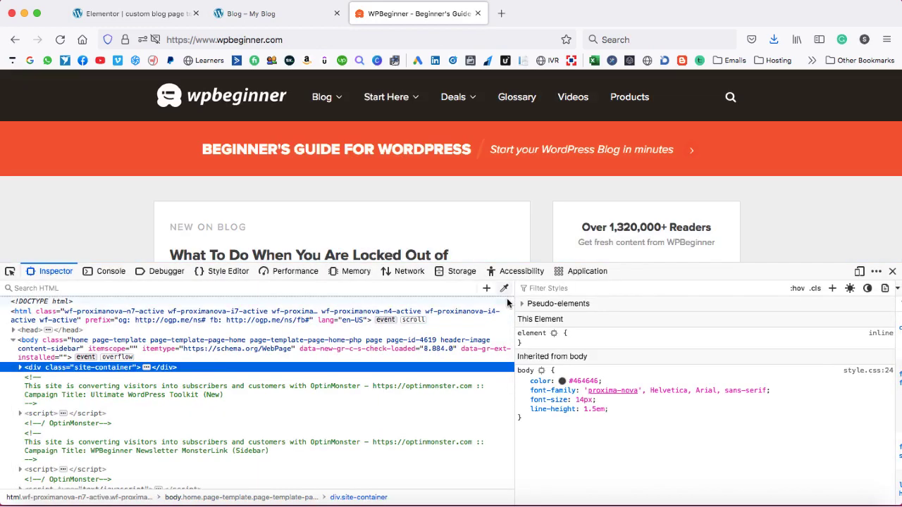
pyautogui.click(504, 290)
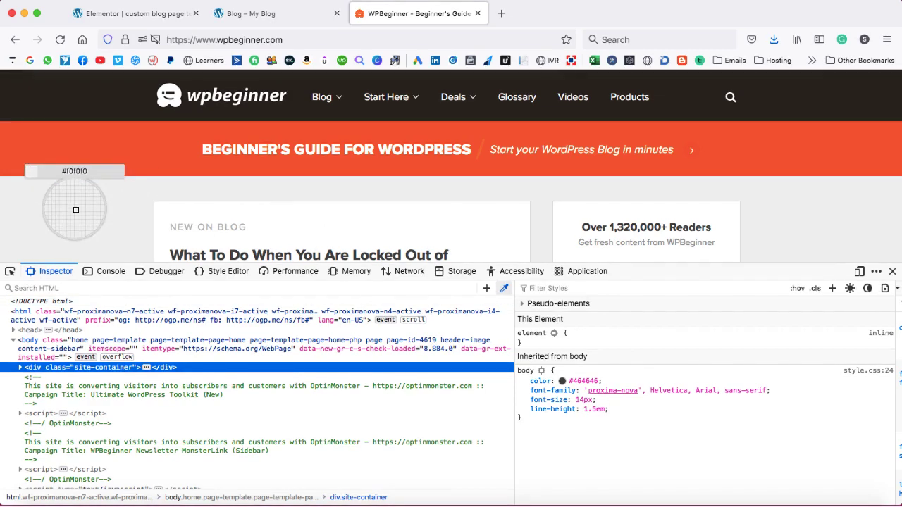
pyautogui.click(76, 209)
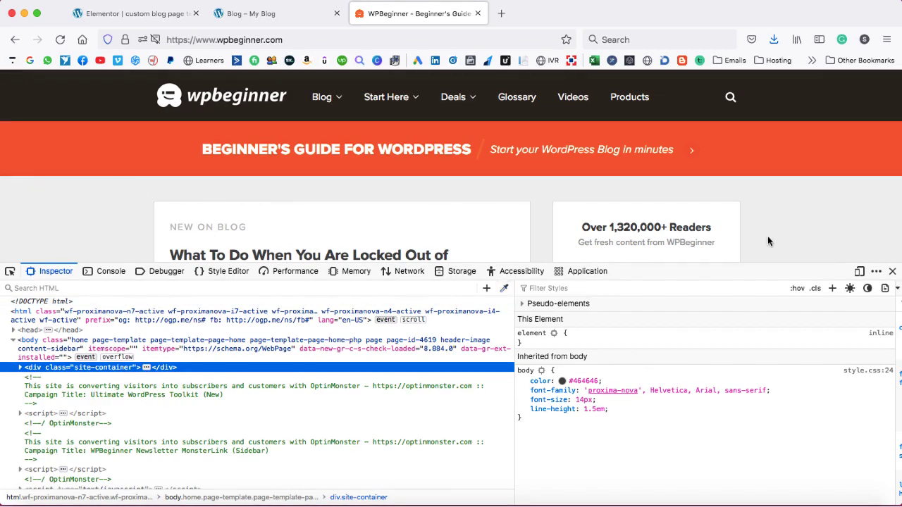
pyautogui.click(892, 271)
# Return to the Elementor template and replace the section's background colour with the one sampled from WPBeginner.
pyautogui.click(134, 13)
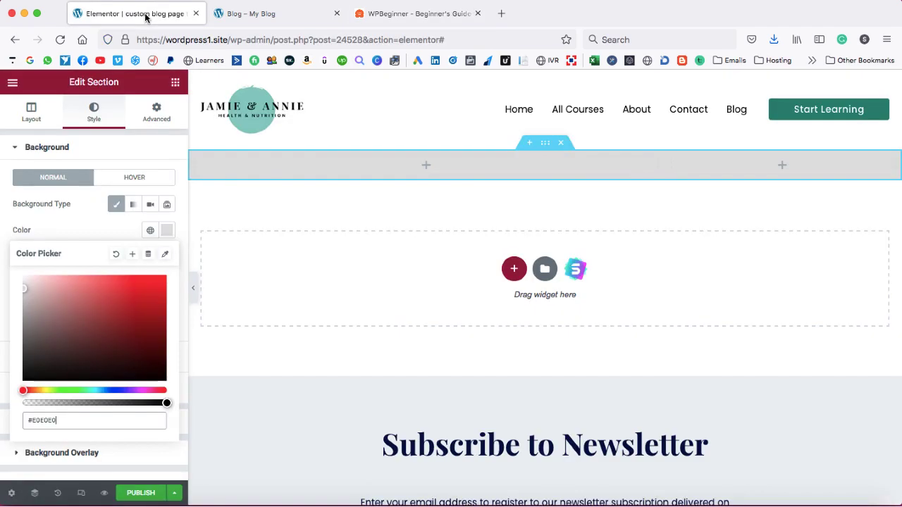
pyautogui.moveTo(64, 423); pyautogui.dragTo(22, 420)
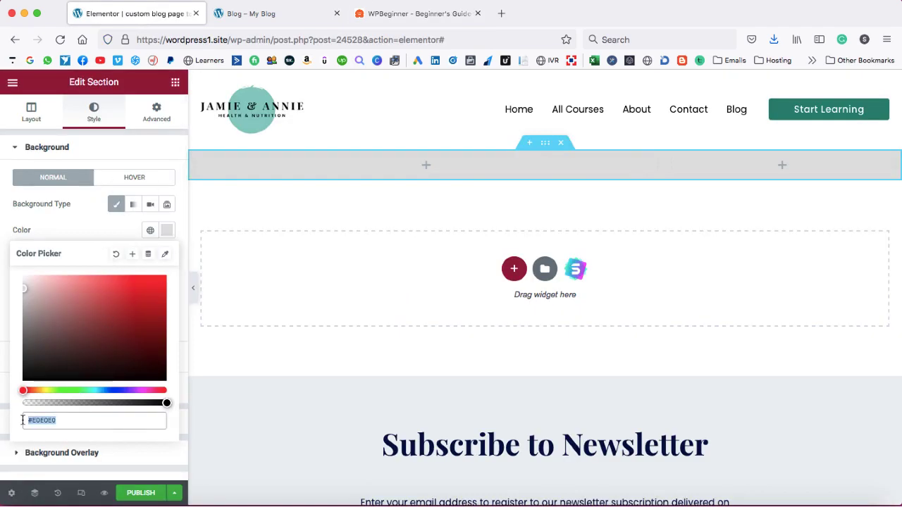
pyautogui.press('BackSpace')
pyautogui.click(75, 229)
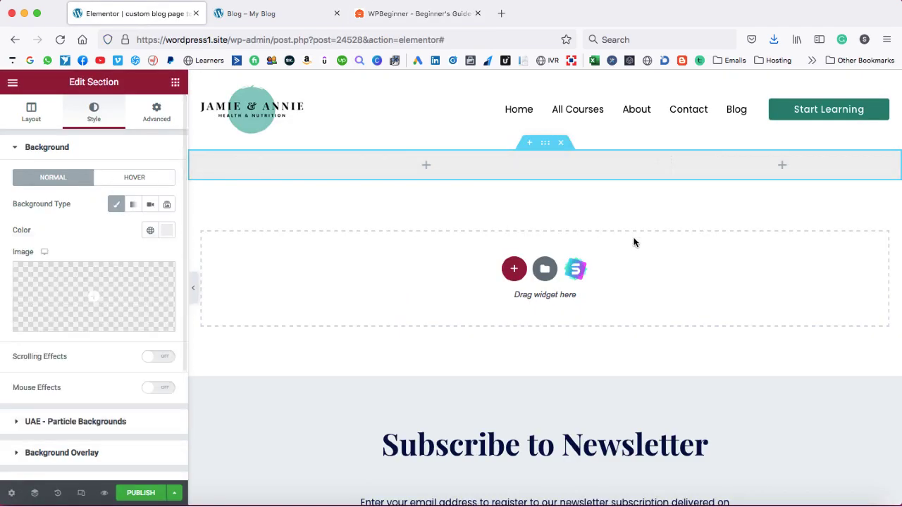
# Add an Inner Section to the narrow column and delete one of its columns, leaving a single one.
pyautogui.click(783, 169)
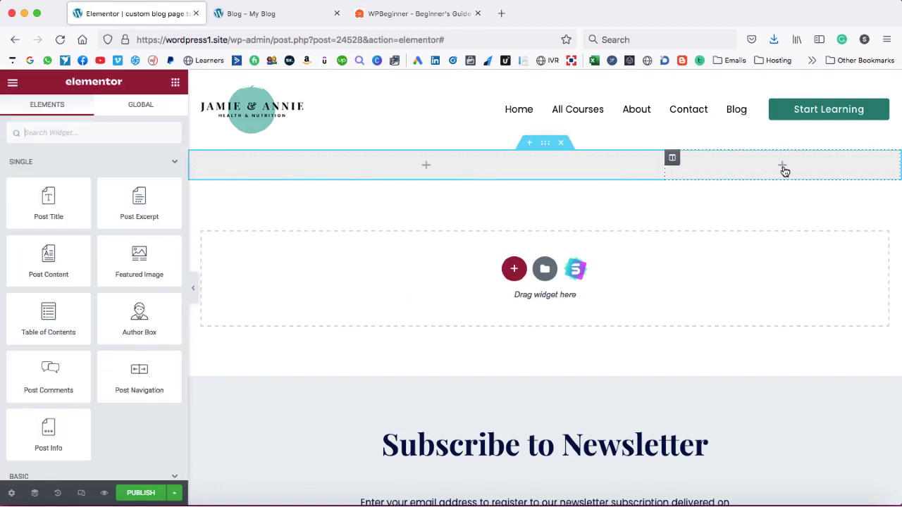
pyautogui.scroll(-8, 134, 304)
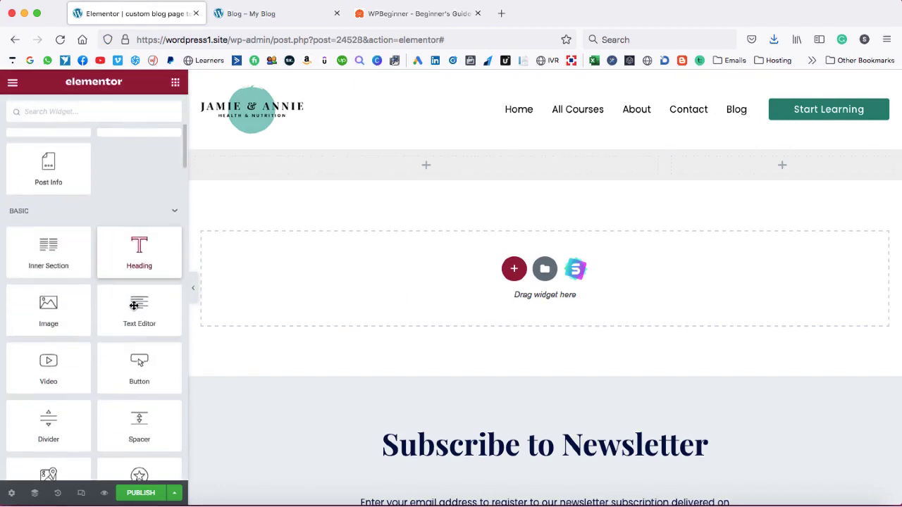
pyautogui.moveTo(48, 238); pyautogui.dragTo(793, 175)
pyautogui.rightClick(789, 166)
pyautogui.click(819, 342)
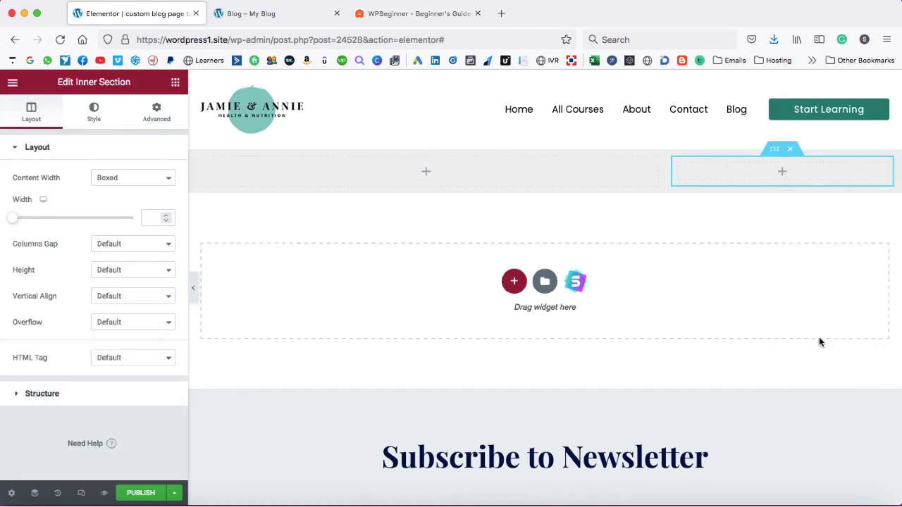
# Copy the sidebar heading "Over 1,320,000+ Readers" from the WPBeginner site and return to the Elementor template.
pyautogui.click(403, 16)
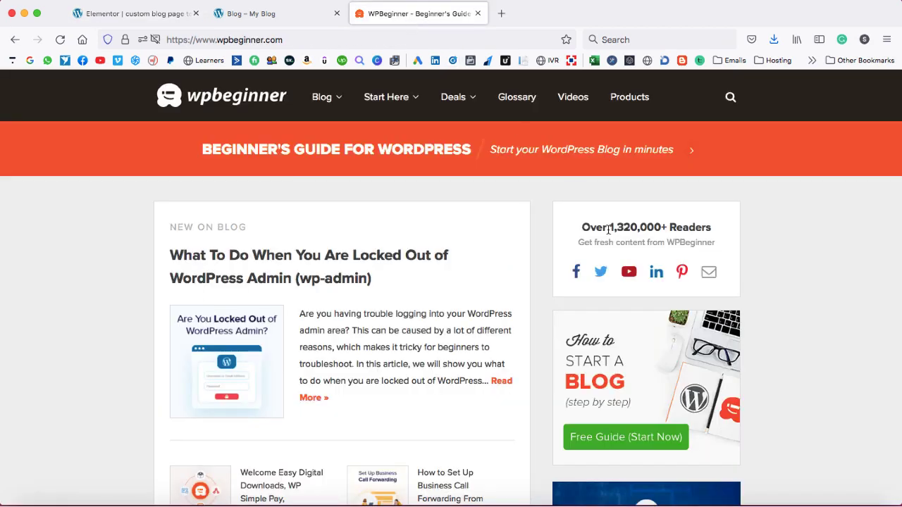
pyautogui.moveTo(581, 227); pyautogui.dragTo(713, 232)
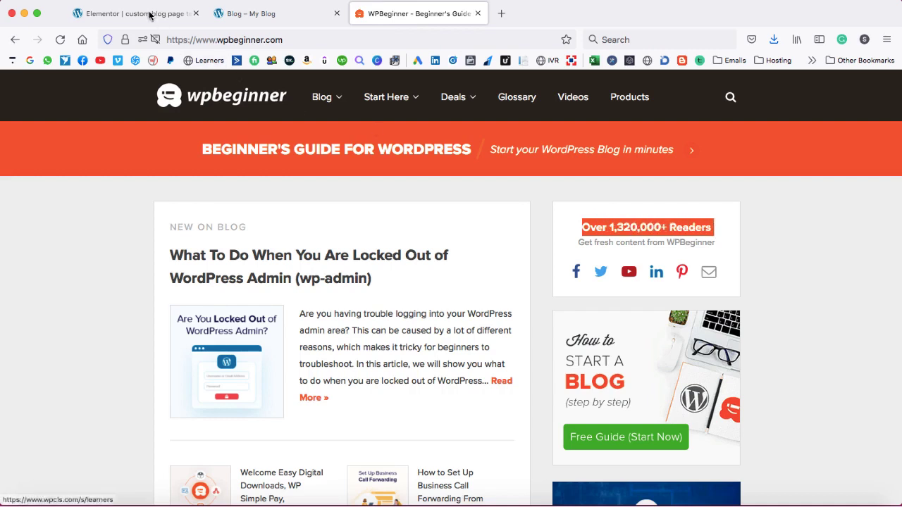
pyautogui.moveTo(137, 11); pyautogui.dragTo(253, 13)
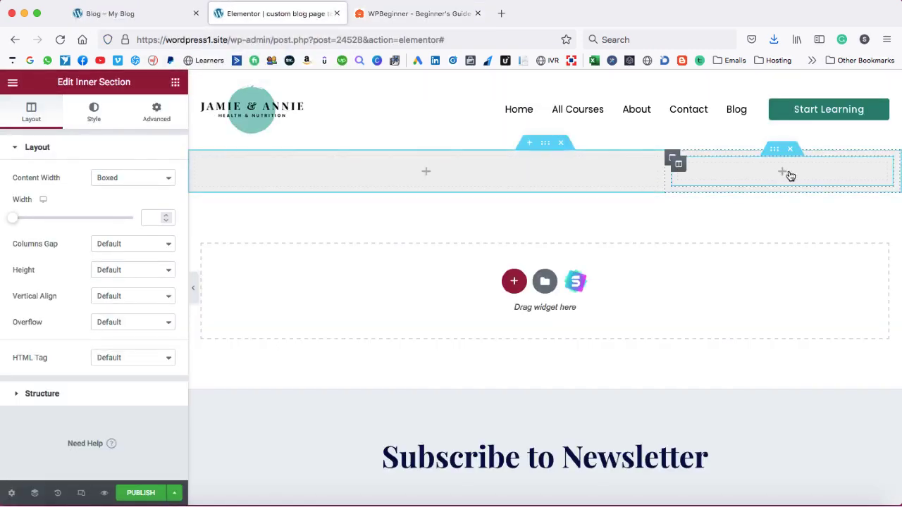
# Add a centered Heading widget inside the inner section with the copied title "Over 1,320,000+ Readers".
pyautogui.click(782, 172)
pyautogui.scroll(-3, 125, 320)
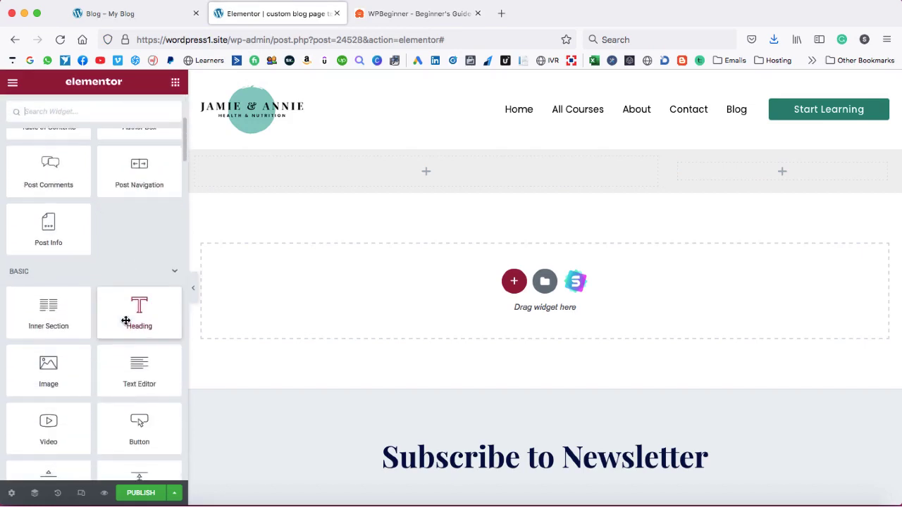
pyautogui.moveTo(133, 308); pyautogui.dragTo(741, 172)
pyautogui.moveTo(123, 194); pyautogui.dragTo(15, 191)
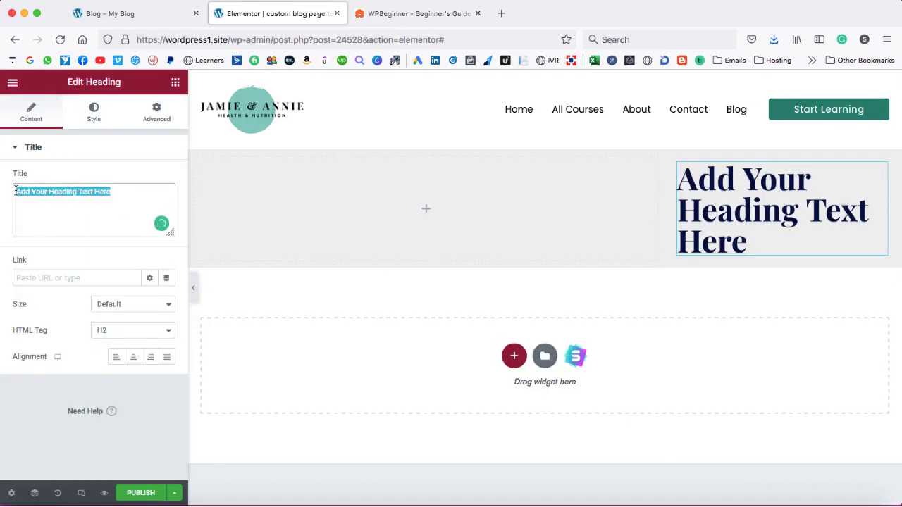
pyautogui.rightClick(29, 195)
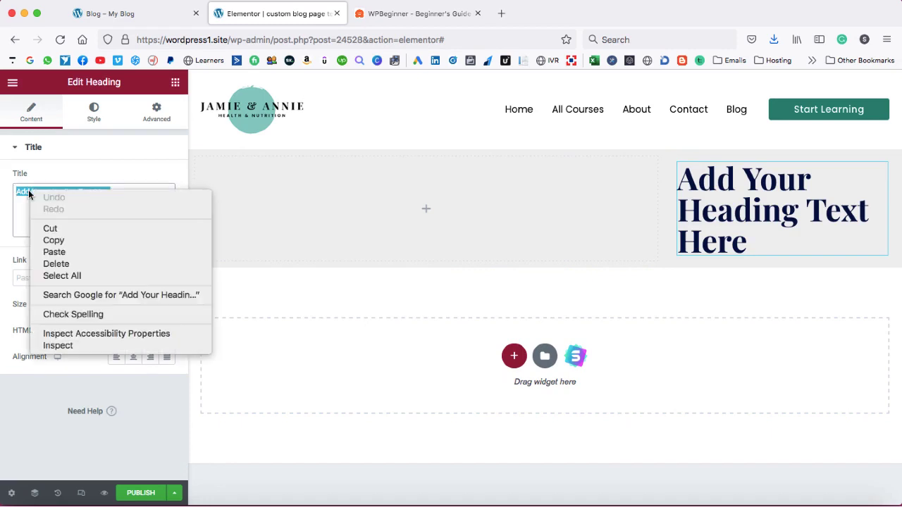
pyautogui.click(55, 251)
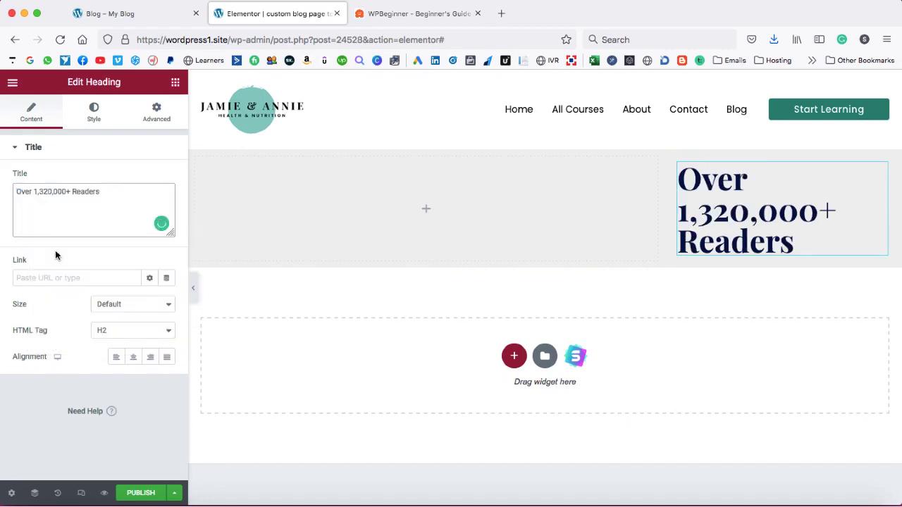
pyautogui.click(133, 358)
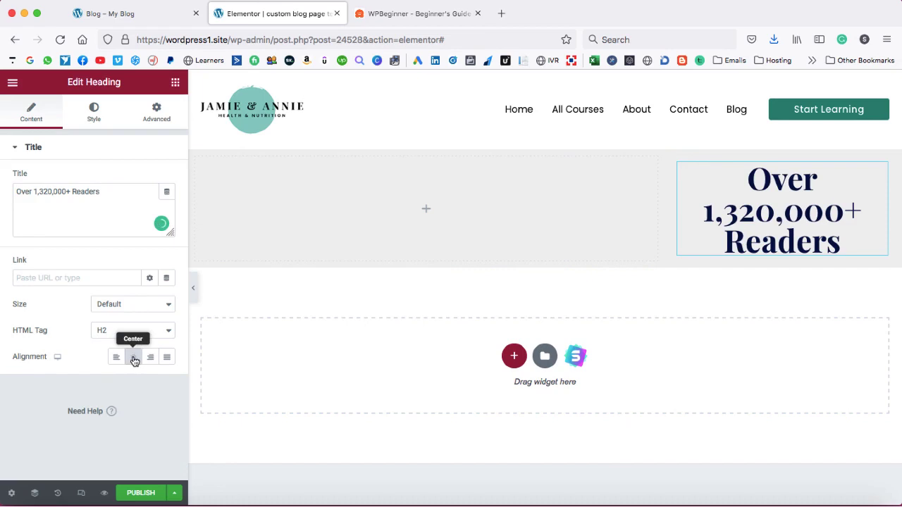
# Set the heading's text color to a near-black shade.
pyautogui.click(94, 115)
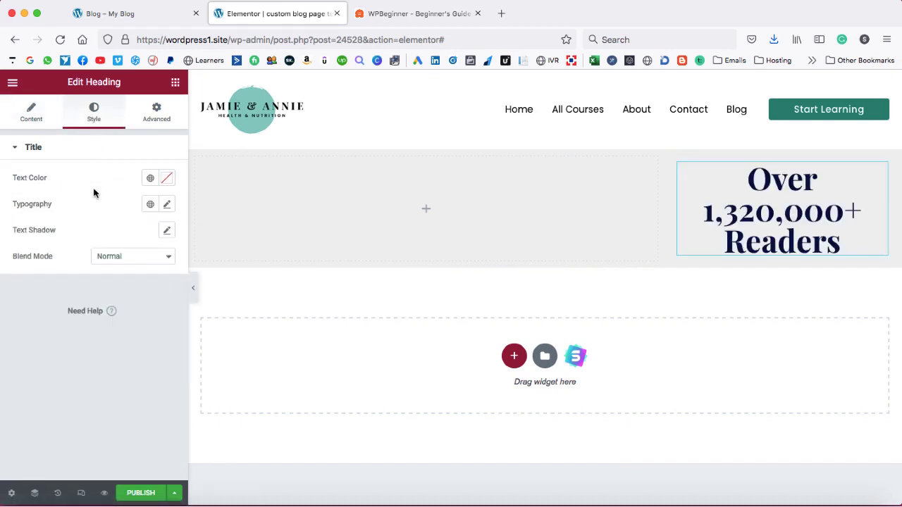
pyautogui.click(166, 178)
pyautogui.click(80, 264)
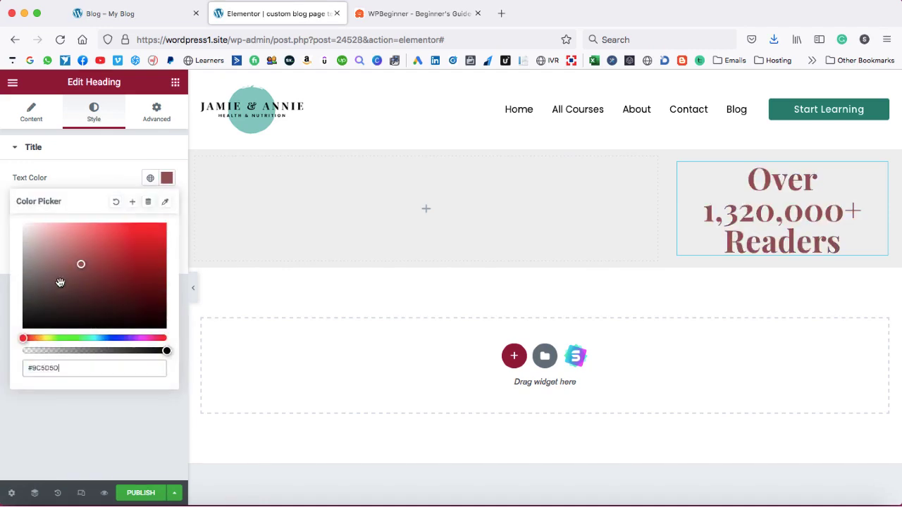
pyautogui.moveTo(60, 282); pyautogui.dragTo(24, 318)
pyautogui.click(85, 161)
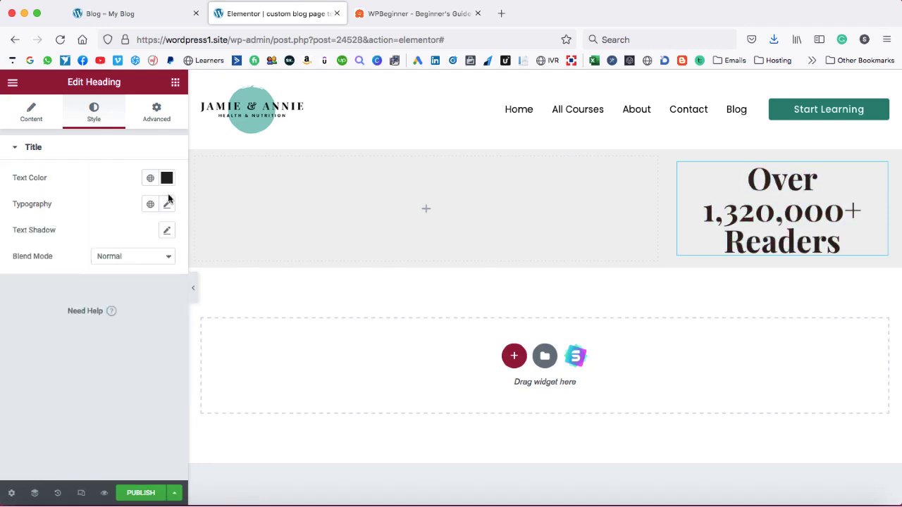
# Set the heading's typography to the Poppins font family at 16 px.
pyautogui.click(167, 204)
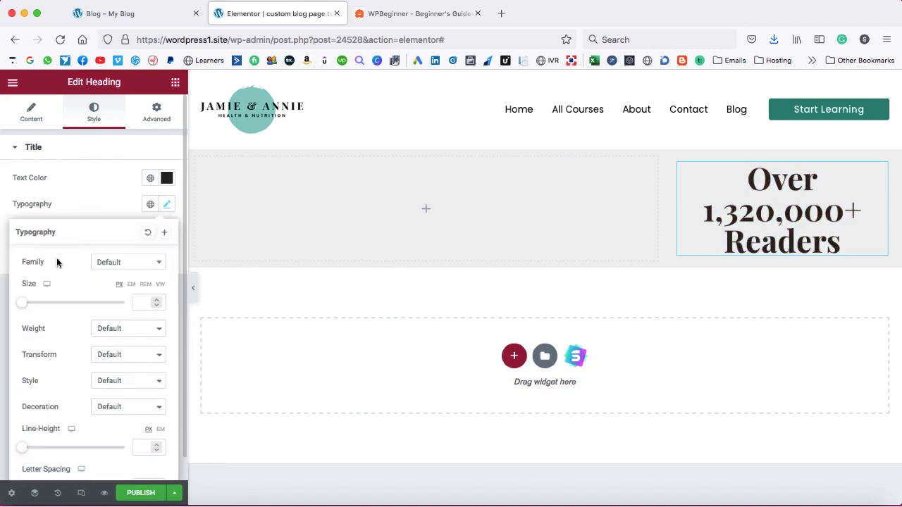
pyautogui.click(119, 260)
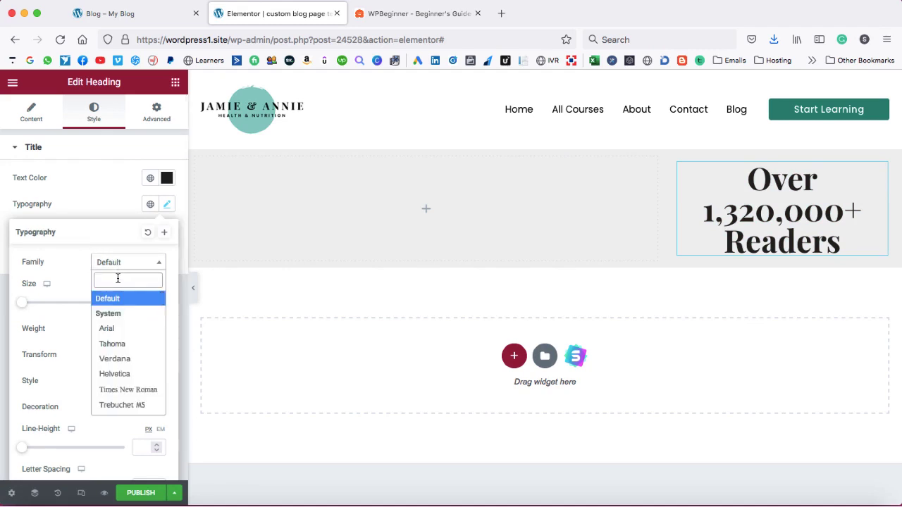
pyautogui.write('popp')
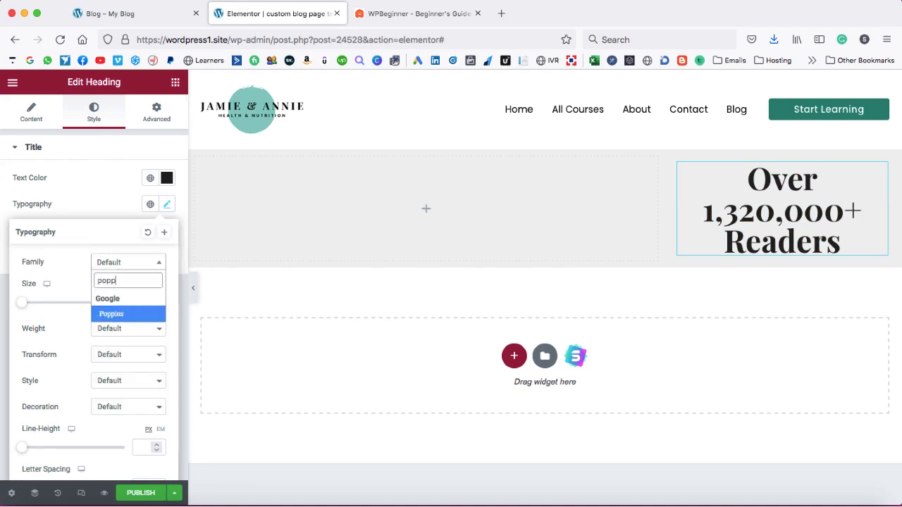
pyautogui.click(113, 314)
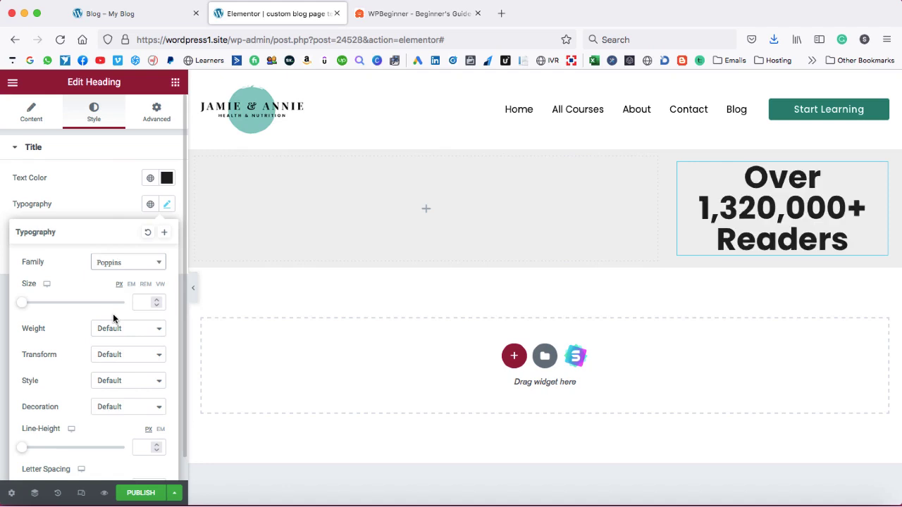
pyautogui.click(156, 300)
pyautogui.click(156, 299)
pyautogui.click(157, 299)
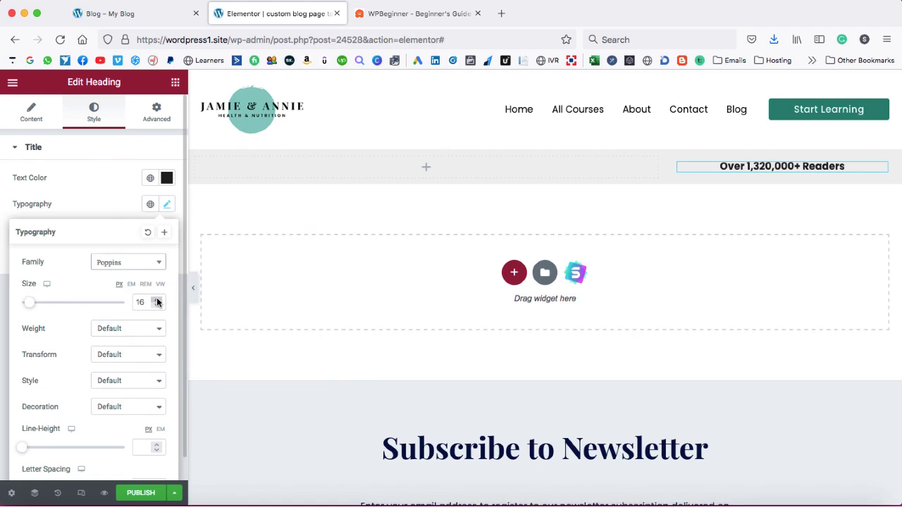
# Copy the tagline "Get fresh content from WPBeginner" from the WPBeginner sidebar and return to the Elementor template.
pyautogui.click(409, 14)
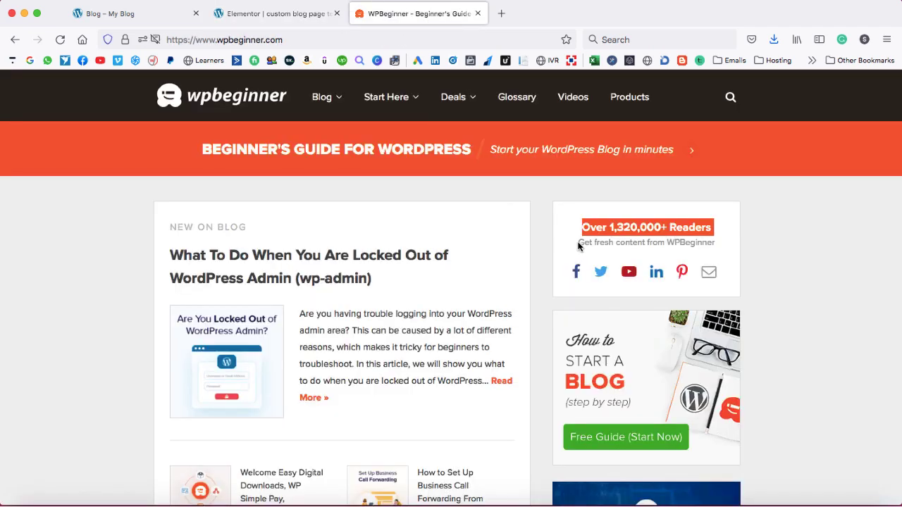
pyautogui.moveTo(578, 243); pyautogui.dragTo(721, 246)
pyautogui.press('super+c')
pyautogui.click(300, 15)
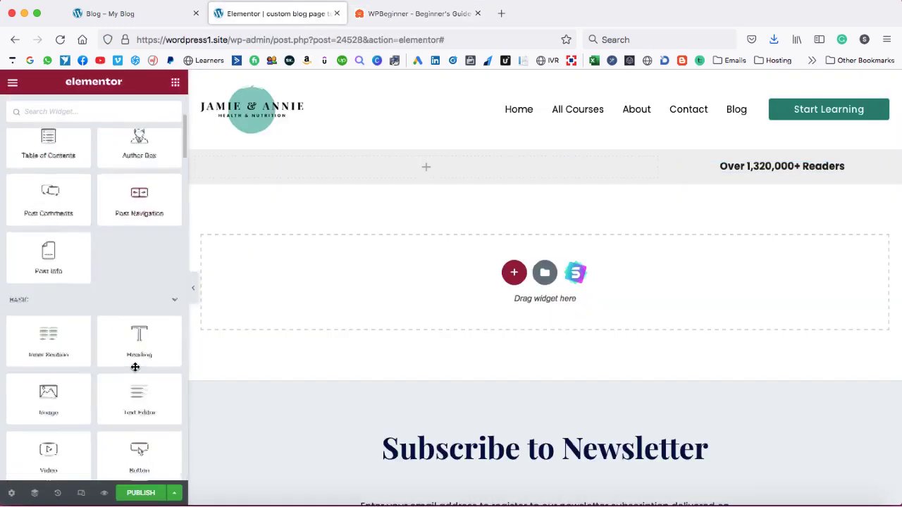
# Add a Text Editor widget below the heading and replace its placeholder text with "Get fresh content from WPBeginner".
pyautogui.scroll(-1, 134, 367)
pyautogui.moveTo(134, 336); pyautogui.dragTo(782, 205)
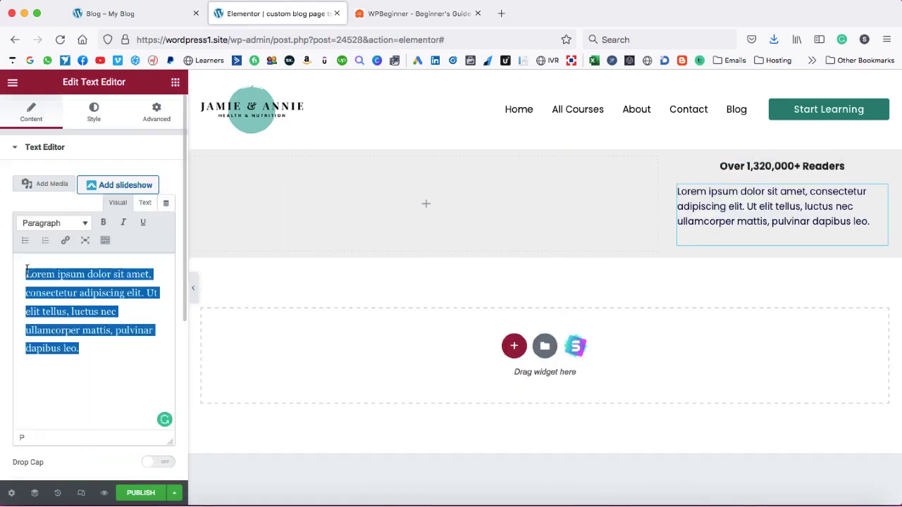
pyautogui.press('super+v')
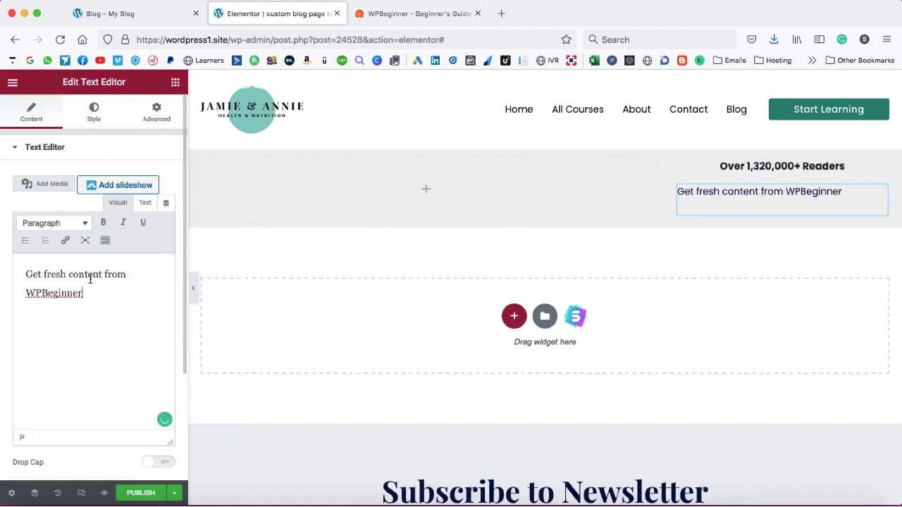
# Center the tagline text and set its color to a medium-dark gray.
pyautogui.click(94, 113)
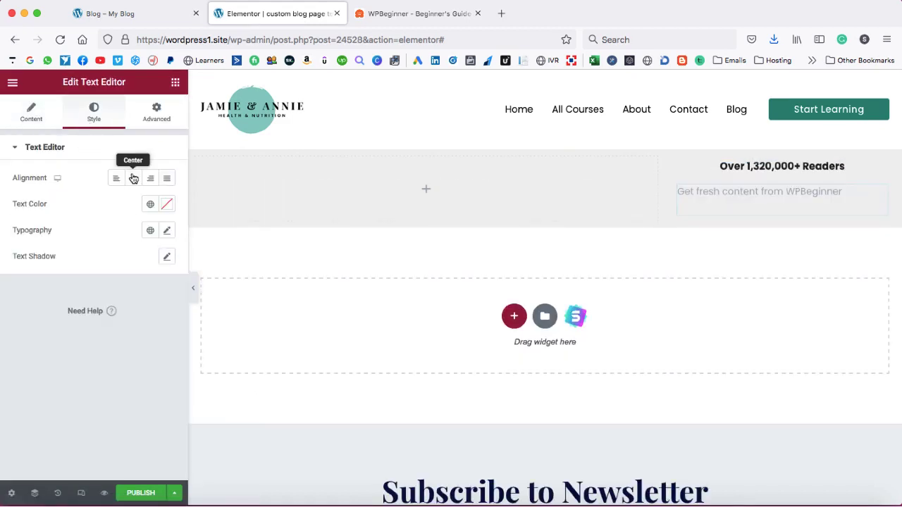
pyautogui.click(133, 179)
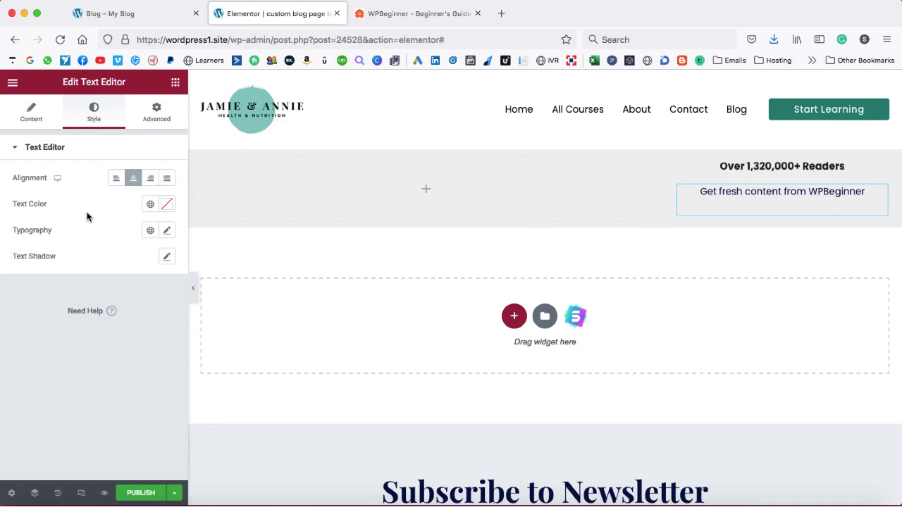
pyautogui.click(166, 204)
pyautogui.moveTo(34, 297); pyautogui.dragTo(19, 298)
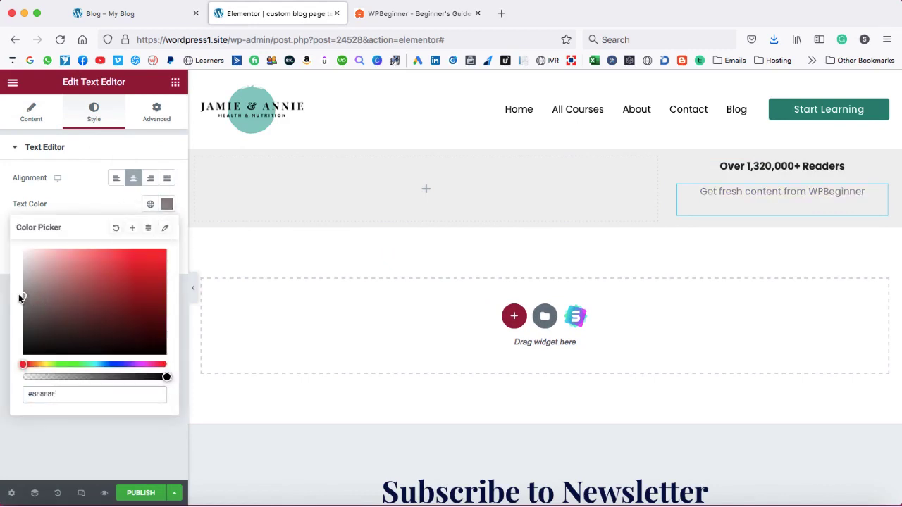
pyautogui.click(70, 201)
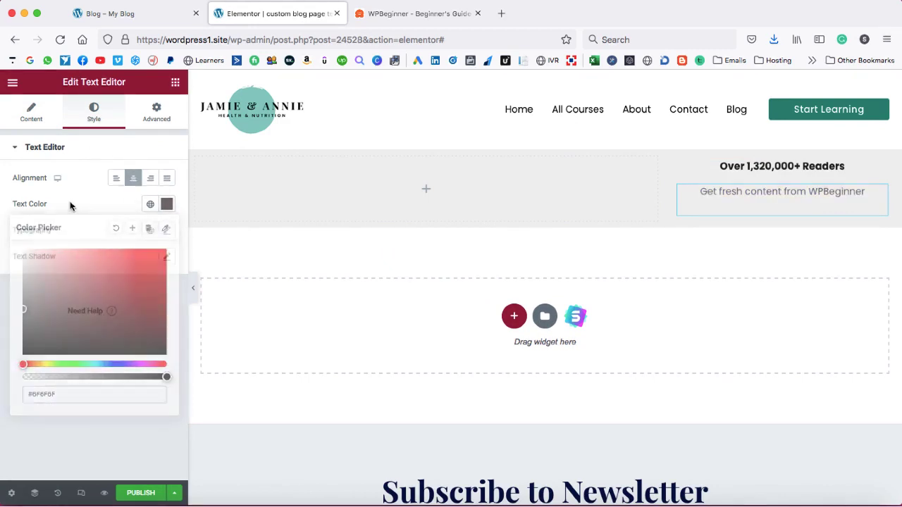
# Check the social icons row on the WPBeginner site, and search the Elementor widgets for "social".
pyautogui.click(396, 14)
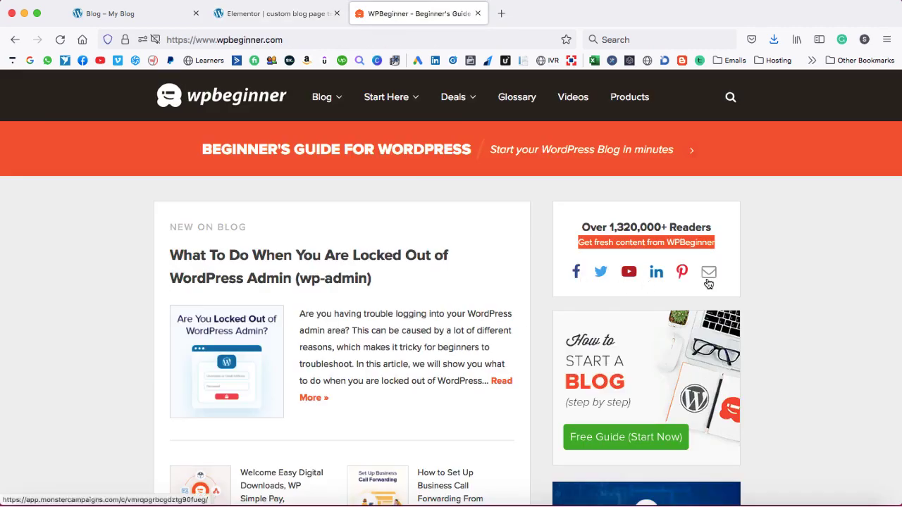
pyautogui.moveTo(307, 90)
pyautogui.click(250, 14)
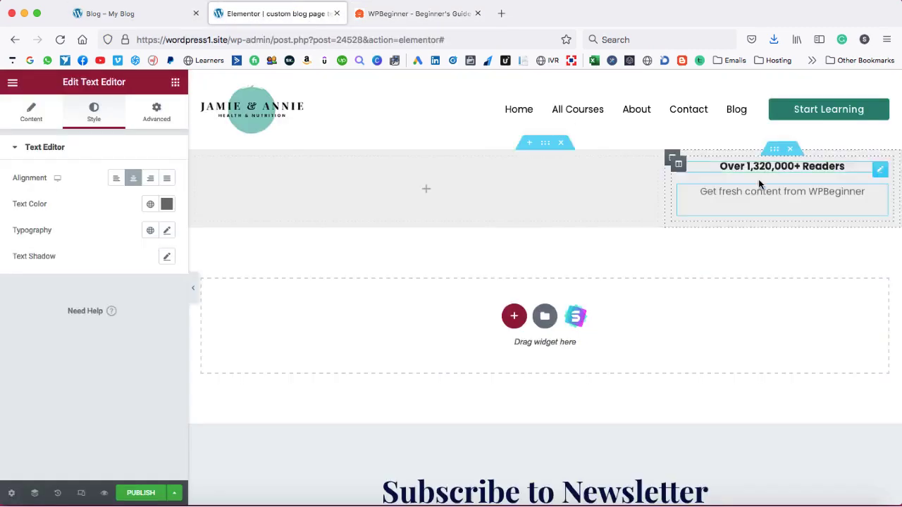
pyautogui.click(175, 83)
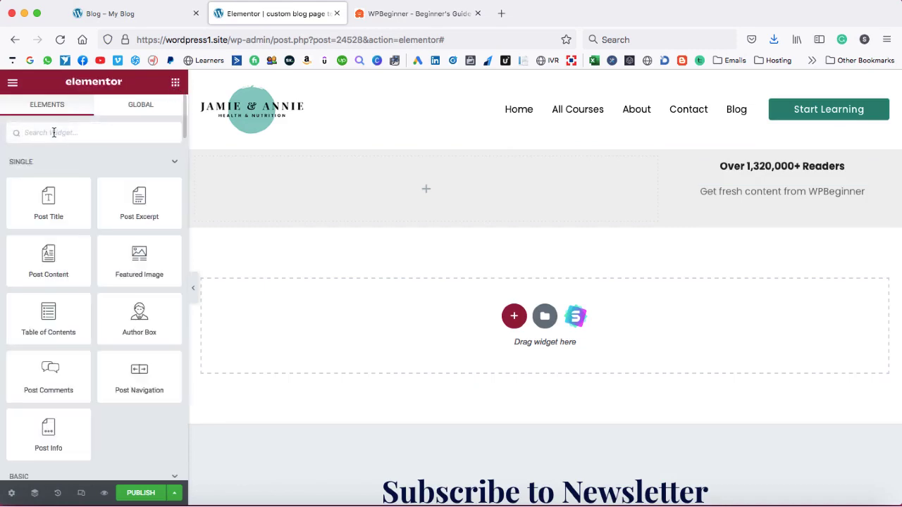
pyautogui.write('social')
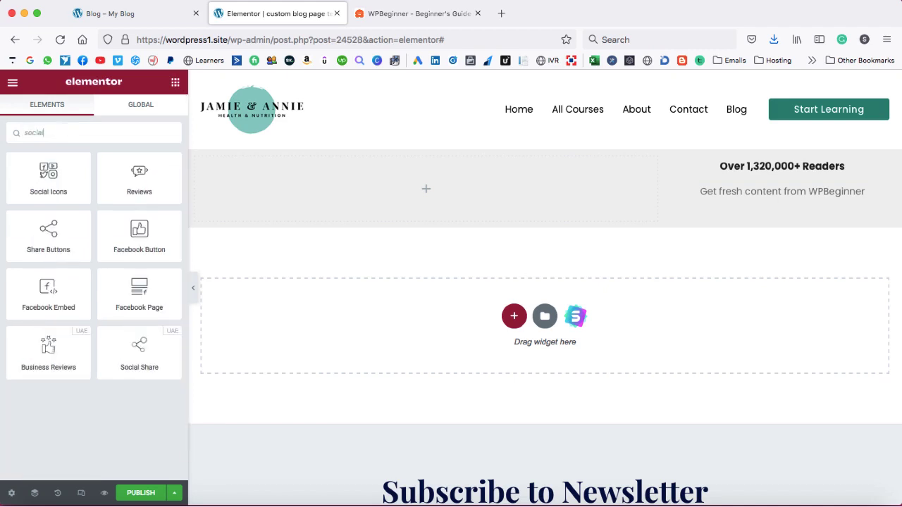
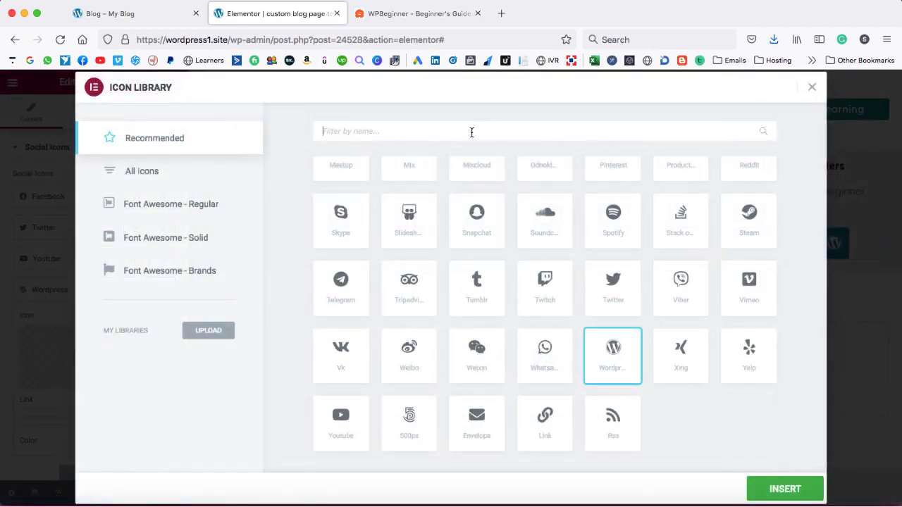
# Replace the WordPress icon of the fourth social item with the Instagram icon from the Icon Library.
pyautogui.click(471, 132)
pyautogui.write('ins')
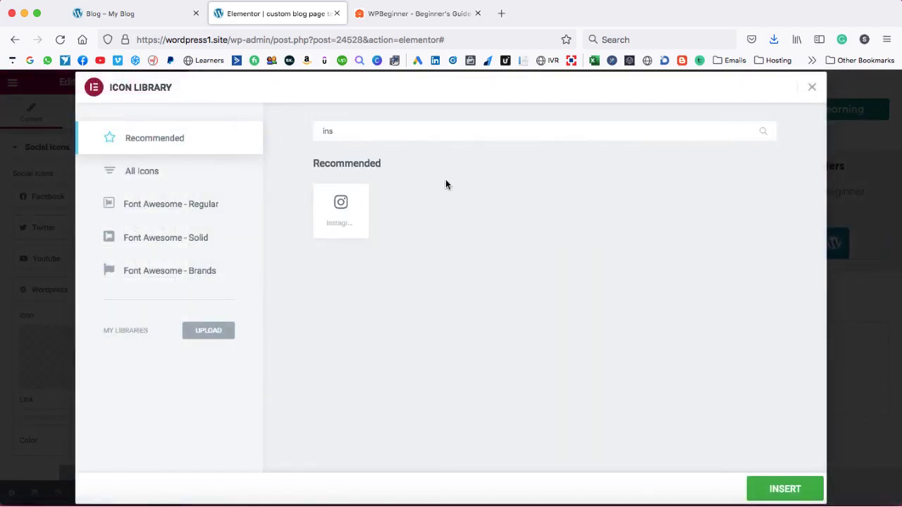
pyautogui.click(360, 207)
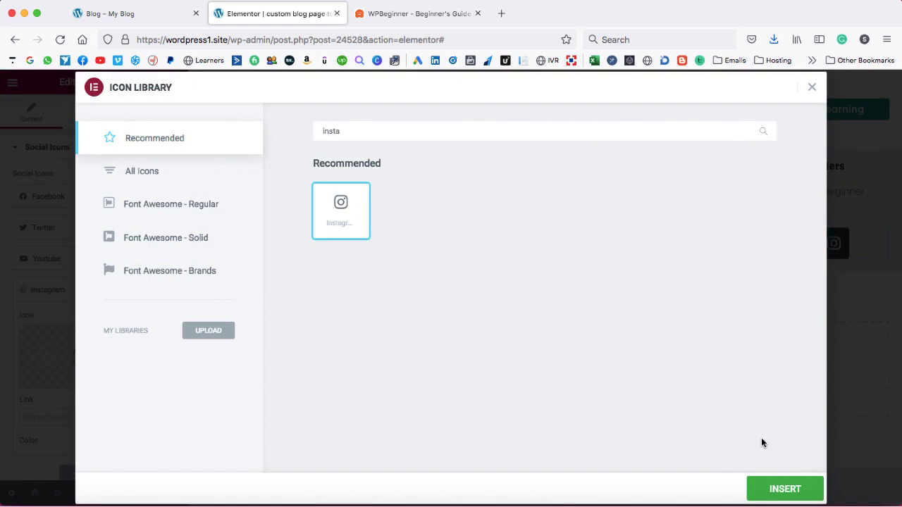
pyautogui.click(775, 489)
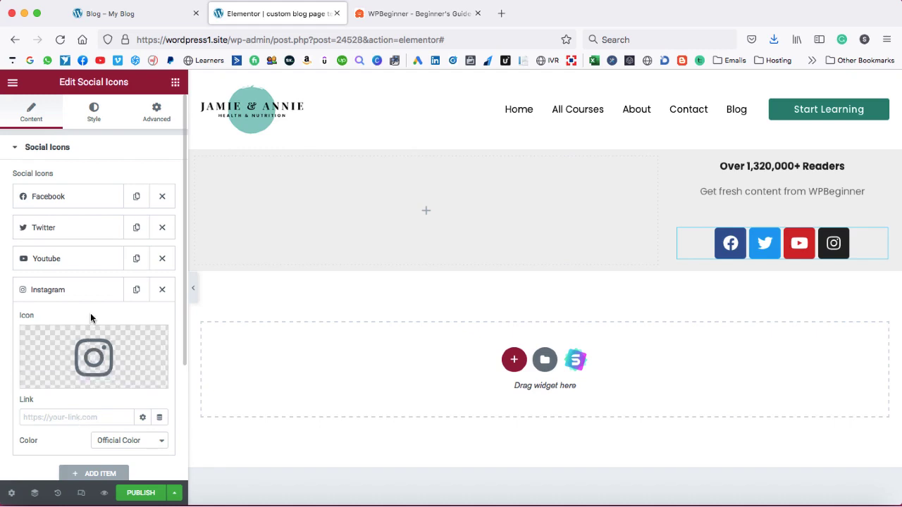
# Enter the full Instagram profile URL as the Instagram item's link and collapse the item.
pyautogui.scroll(-2, 91, 319)
pyautogui.click(45, 350)
pyautogui.write('https://instag')
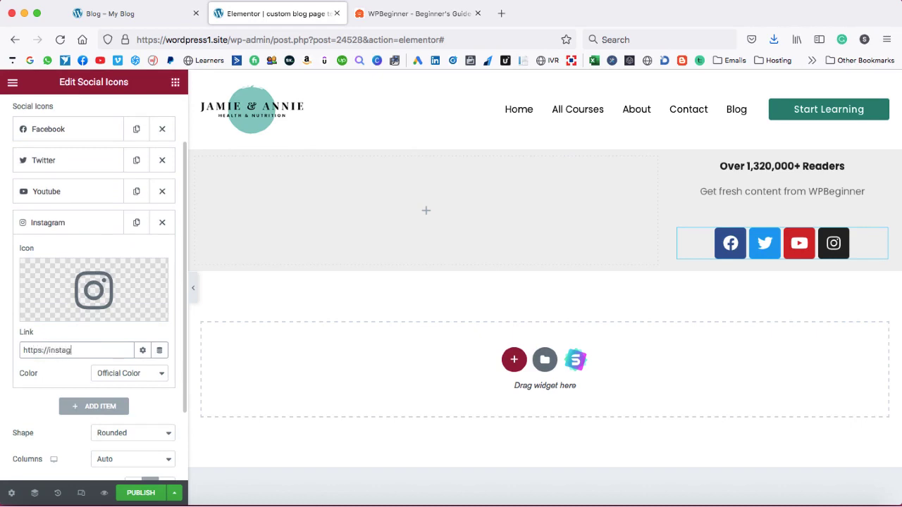
pyautogui.write('ram.com/onlysaddam')
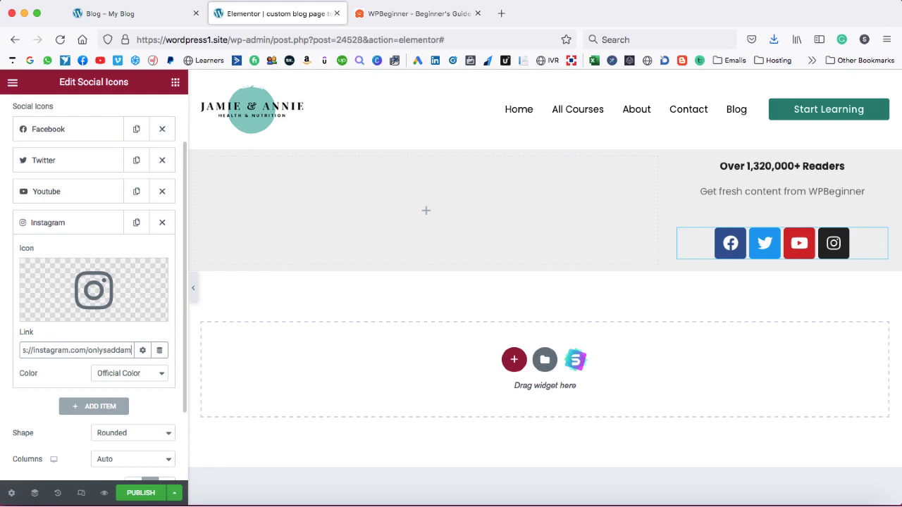
pyautogui.click(66, 221)
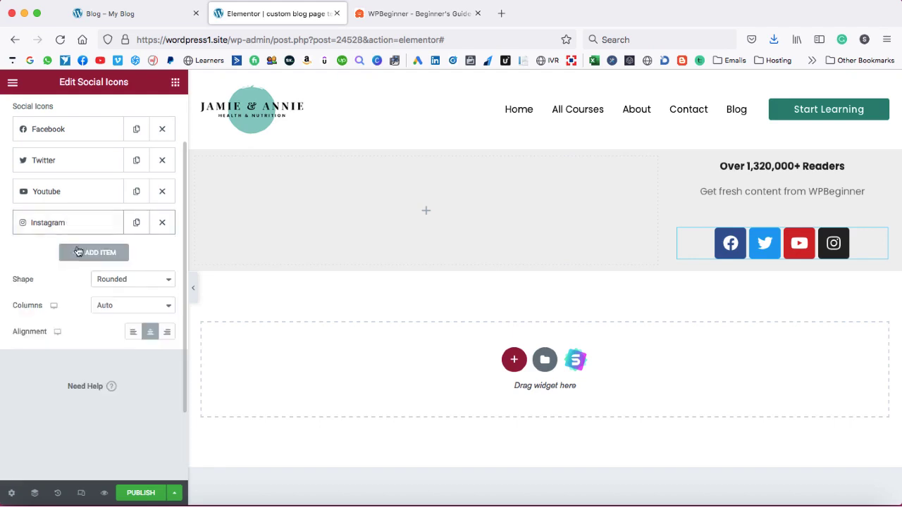
# Enter the Facebook page URL as the Facebook item's link and collapse the item.
pyautogui.scroll(1, 49, 258)
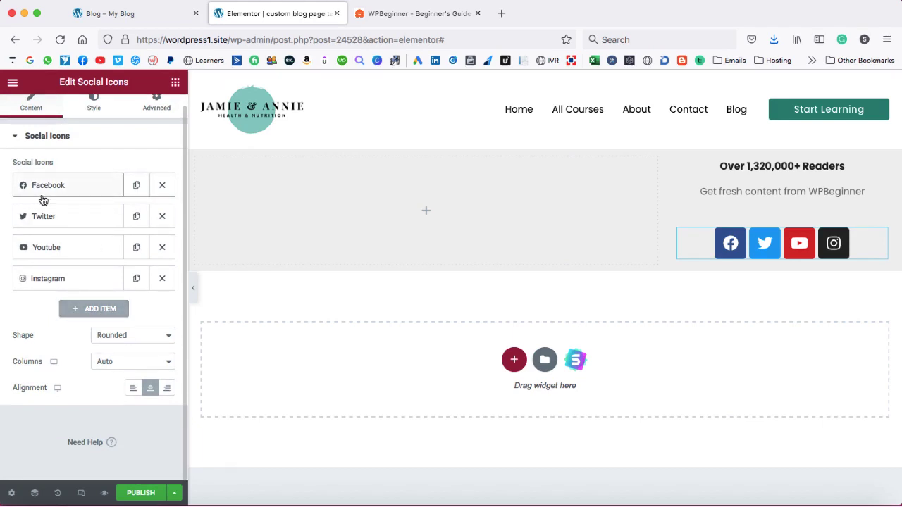
pyautogui.click(71, 187)
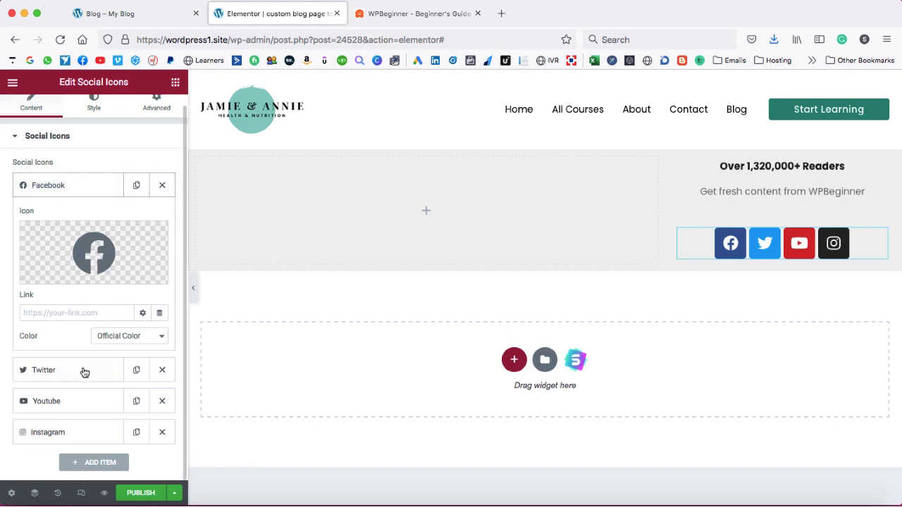
pyautogui.click(52, 316)
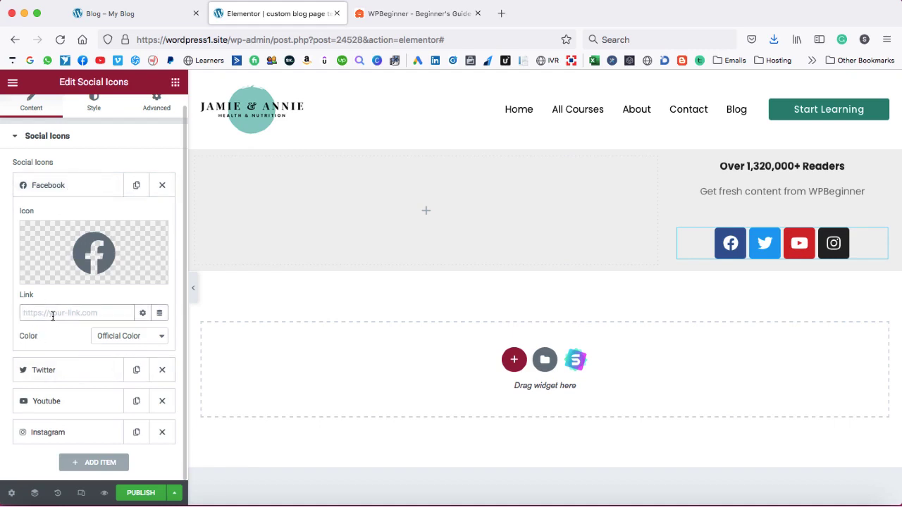
pyautogui.write('https://')
pyautogui.press('super+v')
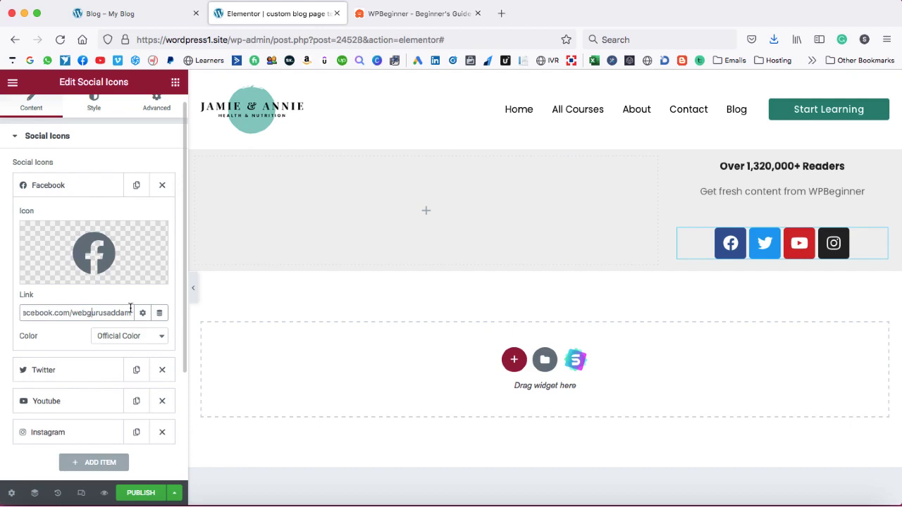
pyautogui.click(84, 184)
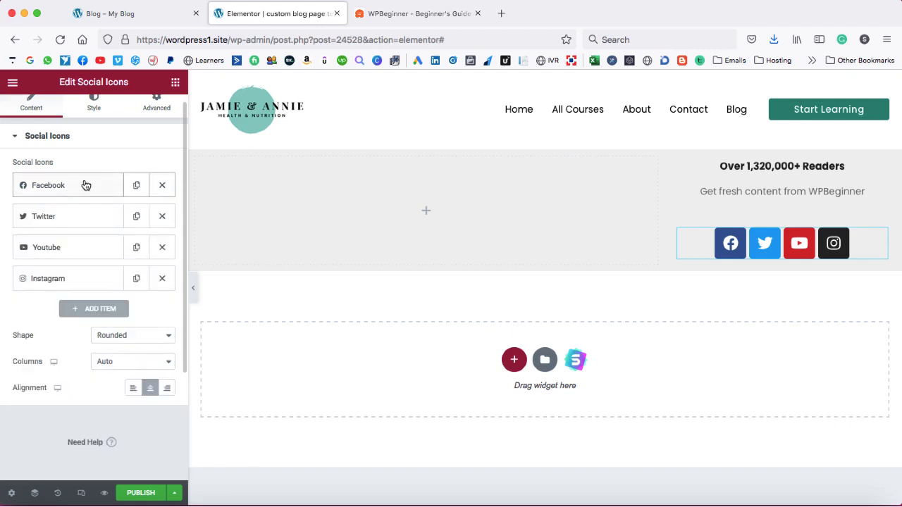
# Add a fifth item to the Social Icons widget and give it the Pinterest icon from the Icon Library.
pyautogui.click(94, 308)
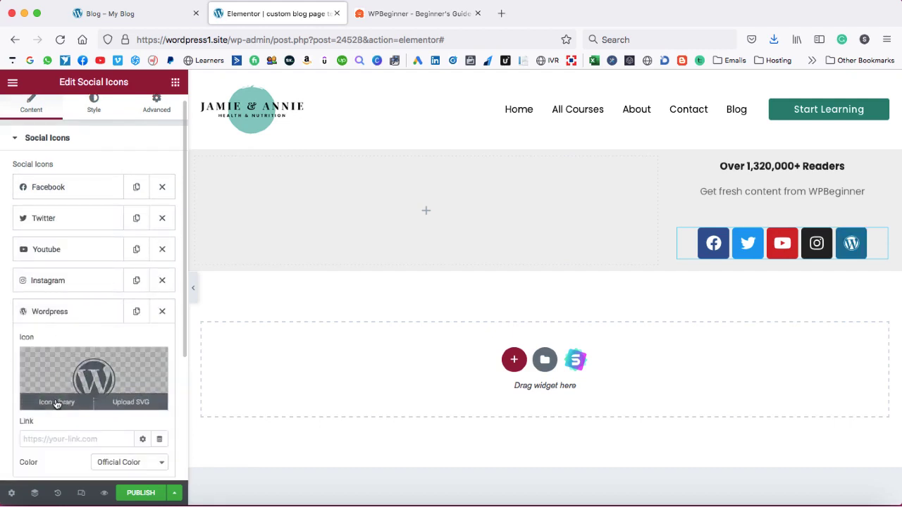
pyautogui.click(59, 402)
pyautogui.click(455, 132)
pyautogui.write('pin')
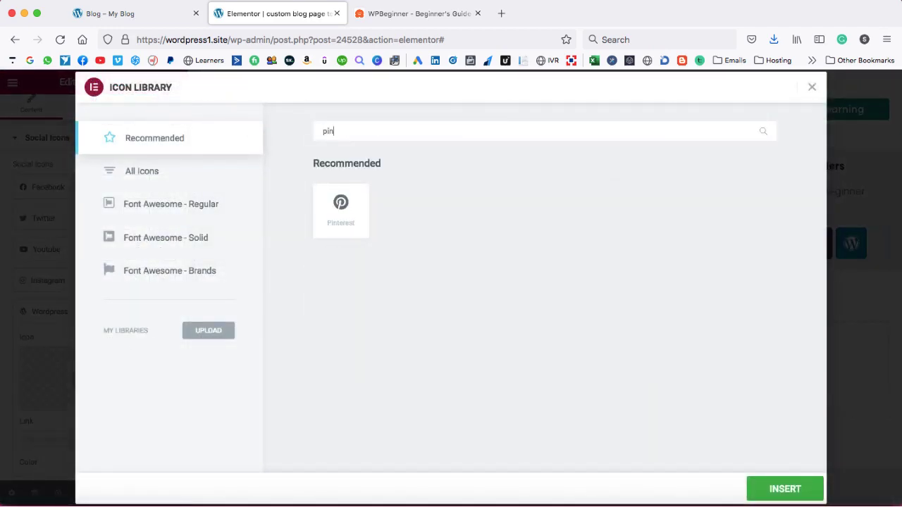
pyautogui.click(368, 212)
pyautogui.click(785, 489)
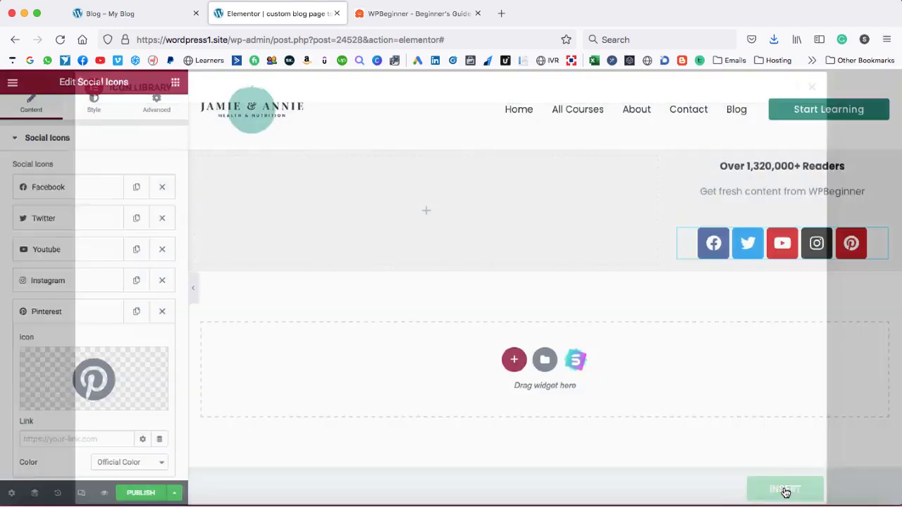
pyautogui.click(95, 314)
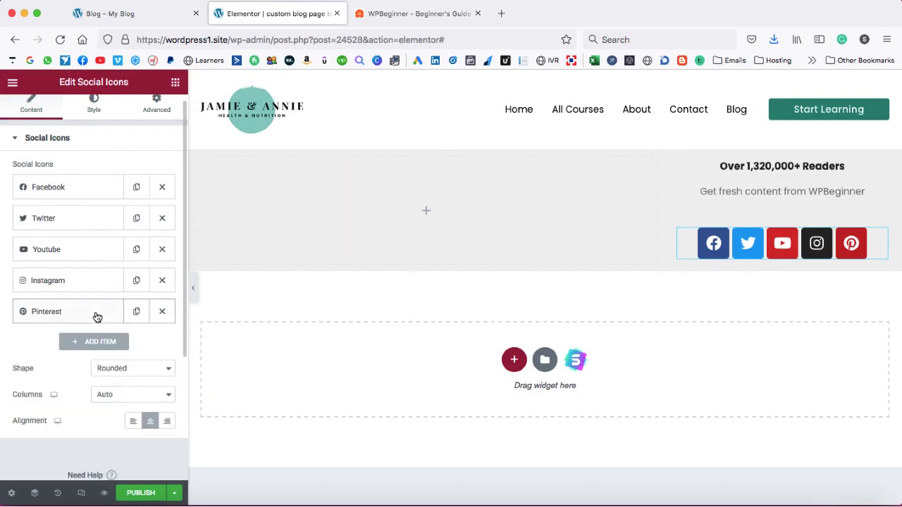
# Reduce the size of the social icons to 14.
pyautogui.click(94, 111)
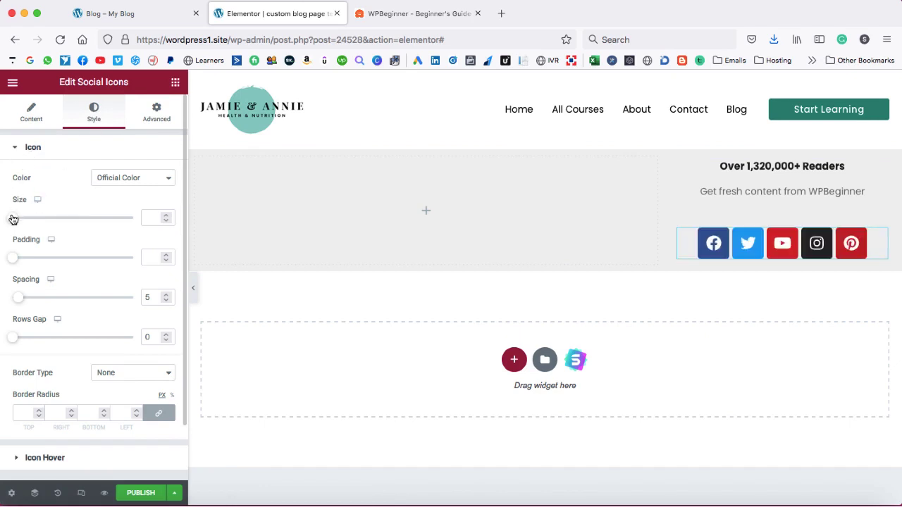
pyautogui.moveTo(13, 219); pyautogui.dragTo(16, 220)
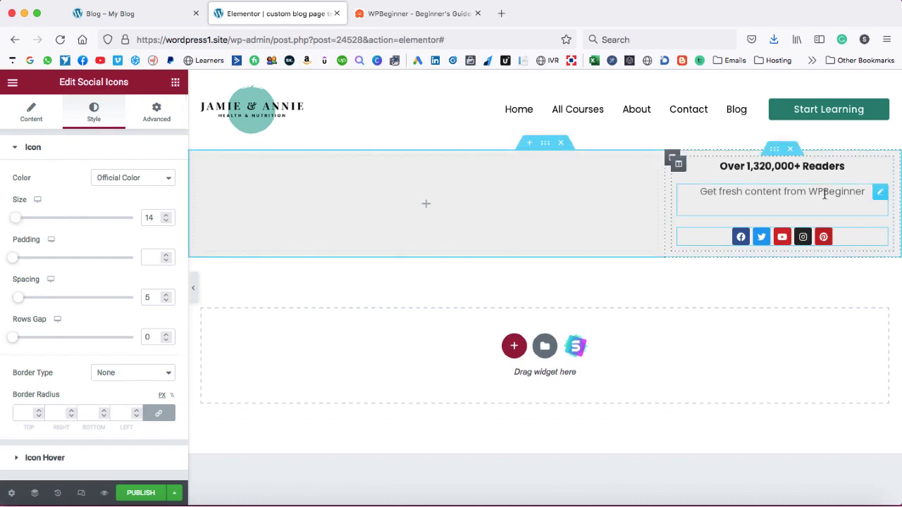
# Give the readers inner section in the sidebar a Classic background coloured white (#FFFFFF), matching the WPBeginner sidebar box.
pyautogui.click(399, 13)
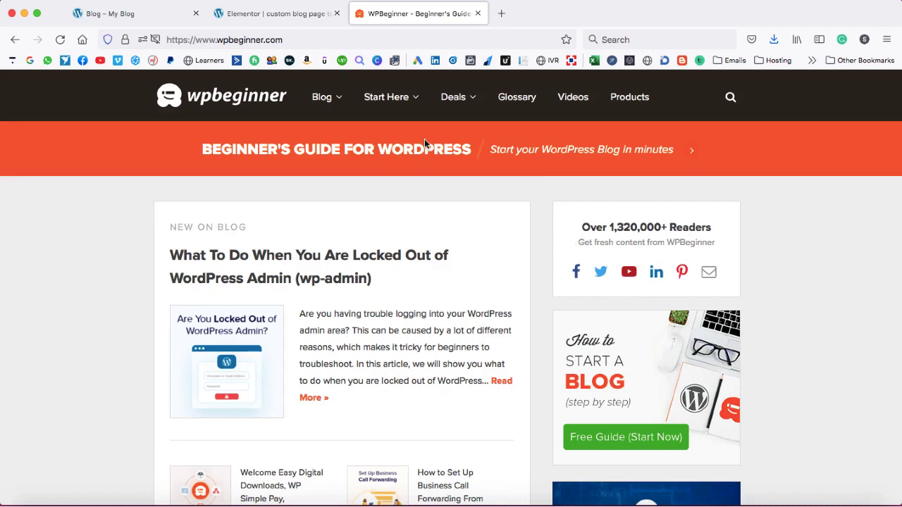
pyautogui.click(282, 15)
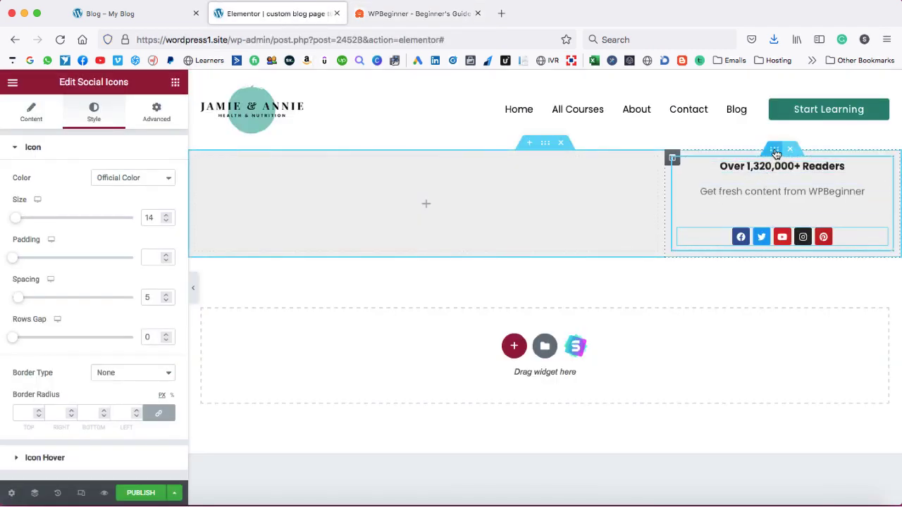
pyautogui.rightClick(776, 153)
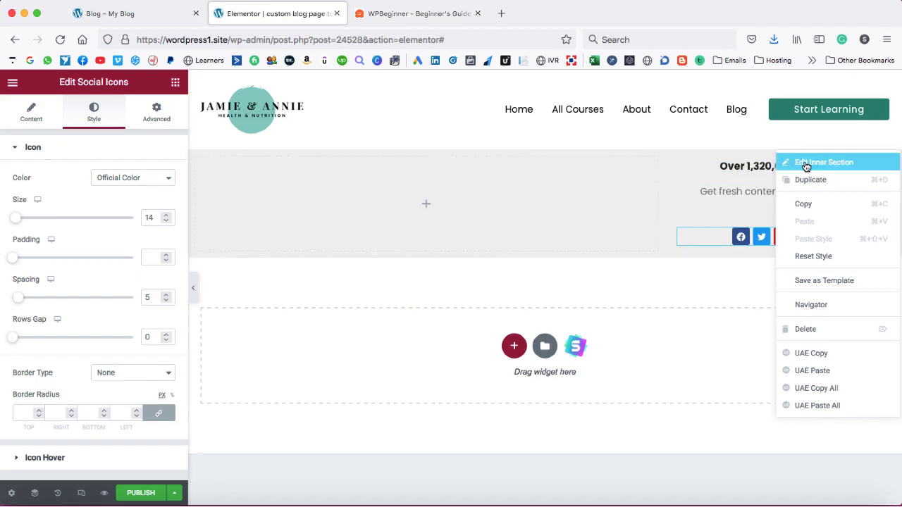
pyautogui.click(805, 164)
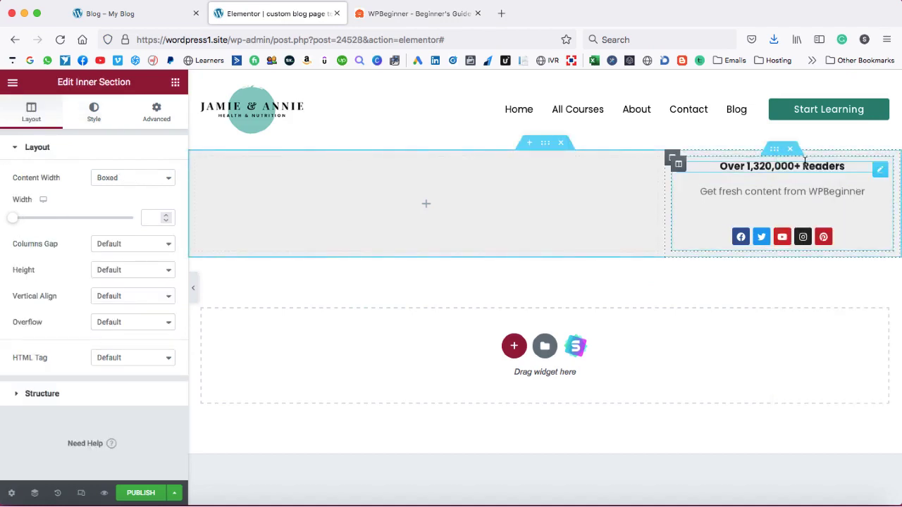
pyautogui.click(92, 114)
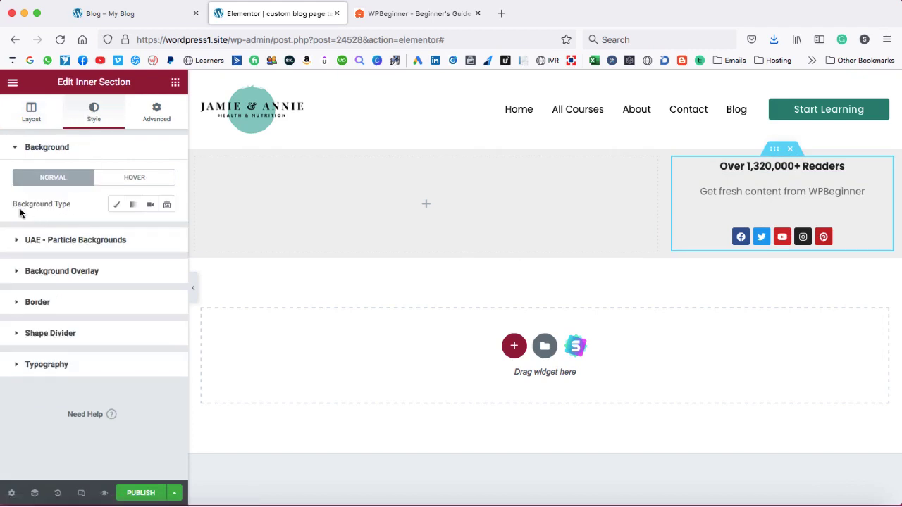
pyautogui.click(115, 206)
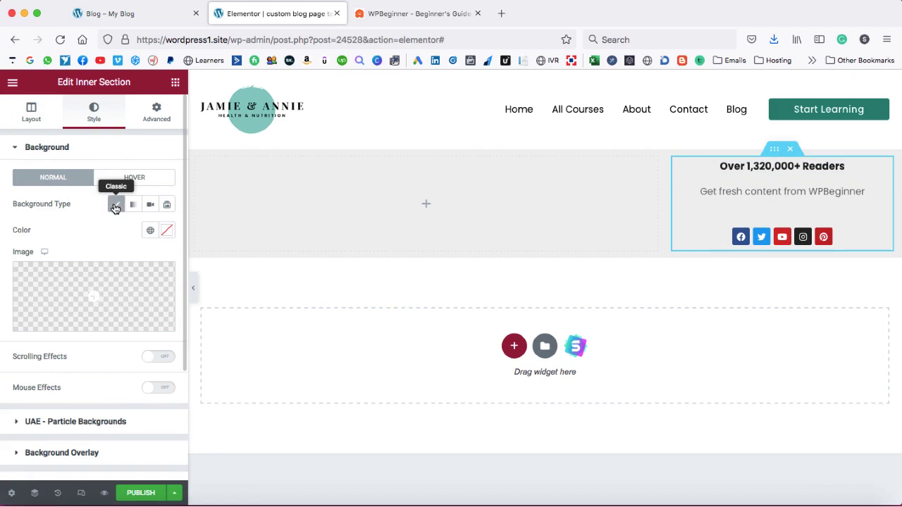
pyautogui.click(166, 231)
pyautogui.moveTo(60, 290); pyautogui.dragTo(14, 274)
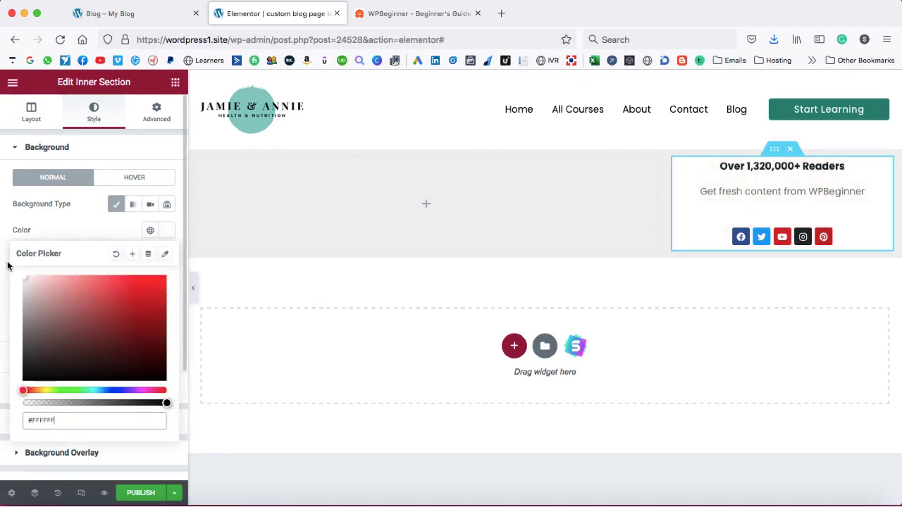
pyautogui.click(9, 265)
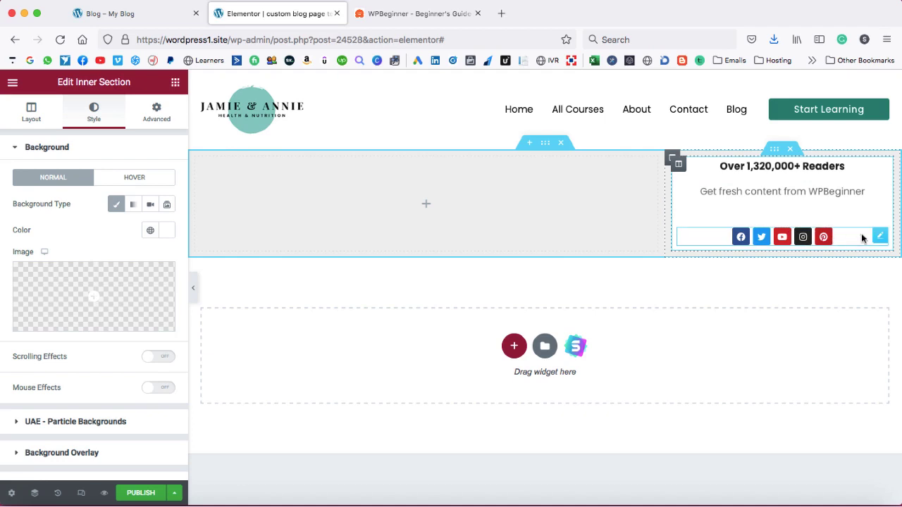
# Unlink the Social Icons widget's margins and set its top margin to -32 px.
pyautogui.rightClick(879, 236)
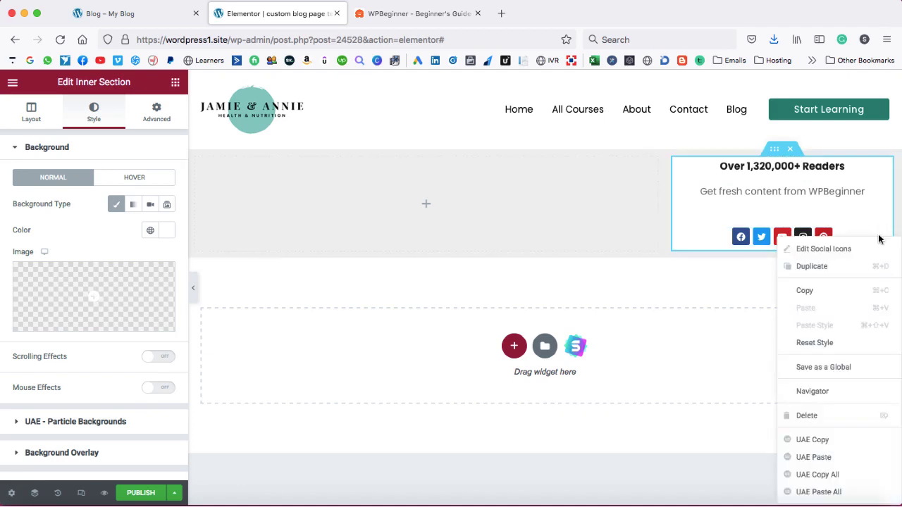
pyautogui.click(838, 252)
pyautogui.click(156, 111)
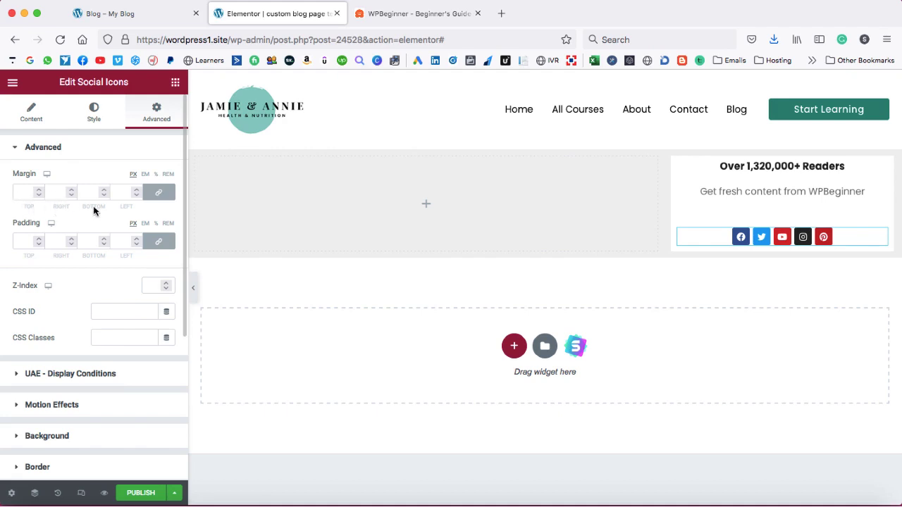
pyautogui.click(159, 196)
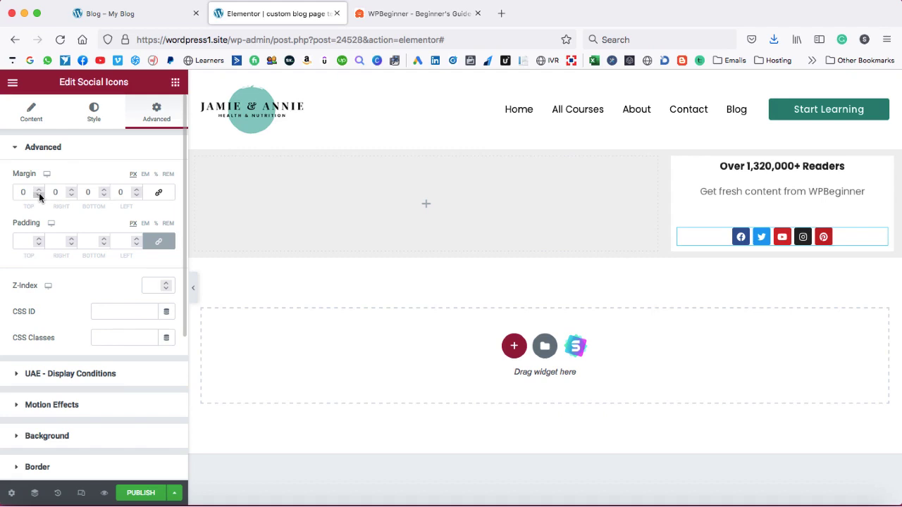
pyautogui.moveTo(39, 189); pyautogui.dragTo(38, 193)
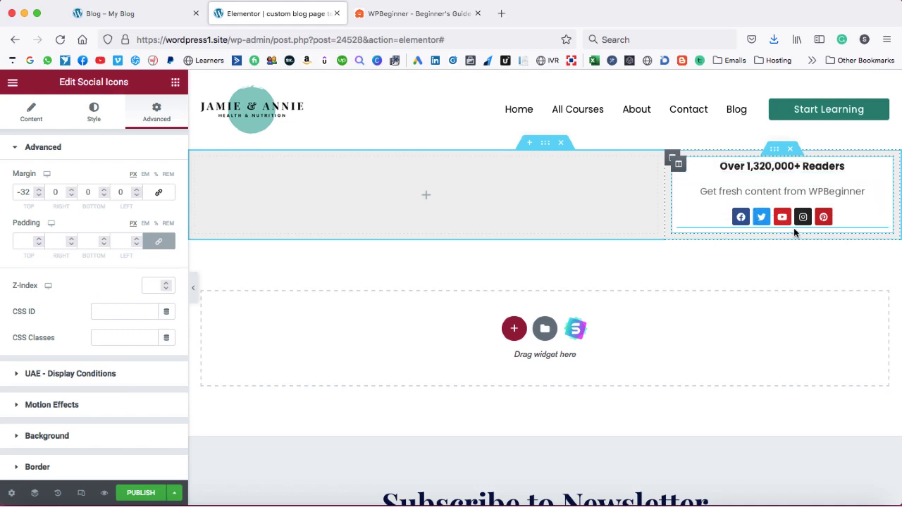
# Set the padding of the readers inner section to 11 px on all sides.
pyautogui.rightClick(775, 155)
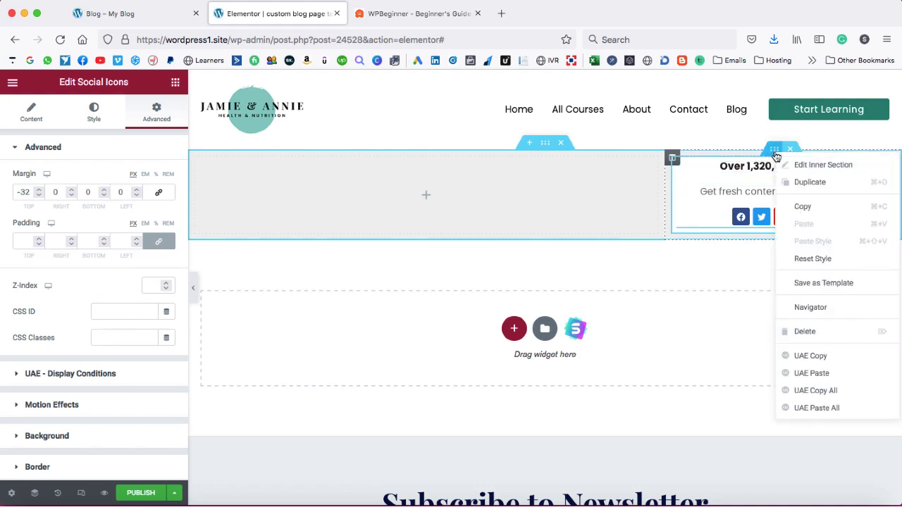
pyautogui.click(784, 165)
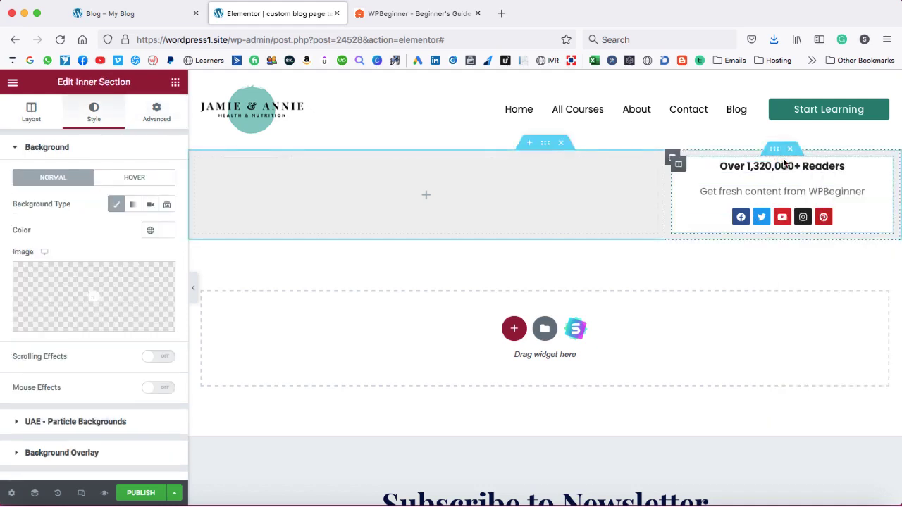
pyautogui.click(158, 117)
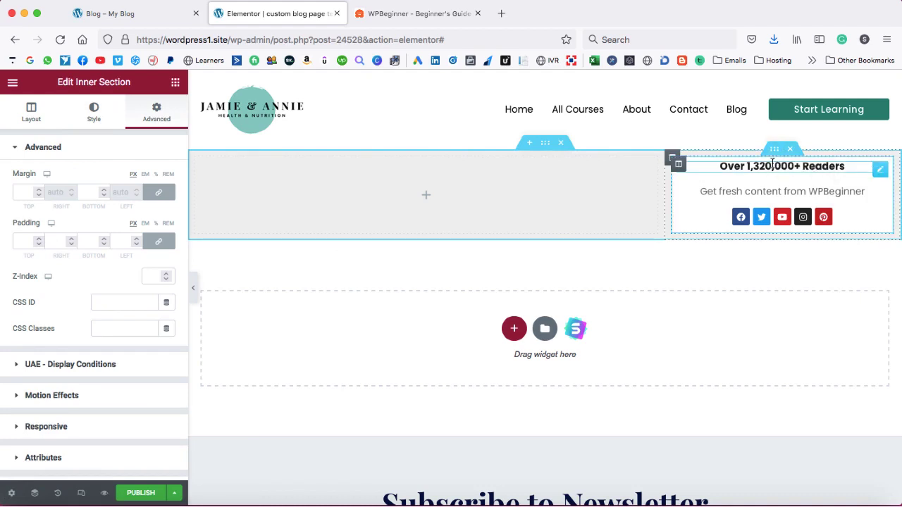
pyautogui.click(38, 238)
pyautogui.click(38, 238)
pyautogui.click(39, 238)
pyautogui.click(39, 238)
pyautogui.click(38, 238)
pyautogui.click(38, 238)
pyautogui.click(38, 238)
pyautogui.click(39, 238)
pyautogui.click(38, 238)
pyautogui.click(39, 238)
pyautogui.click(39, 238)
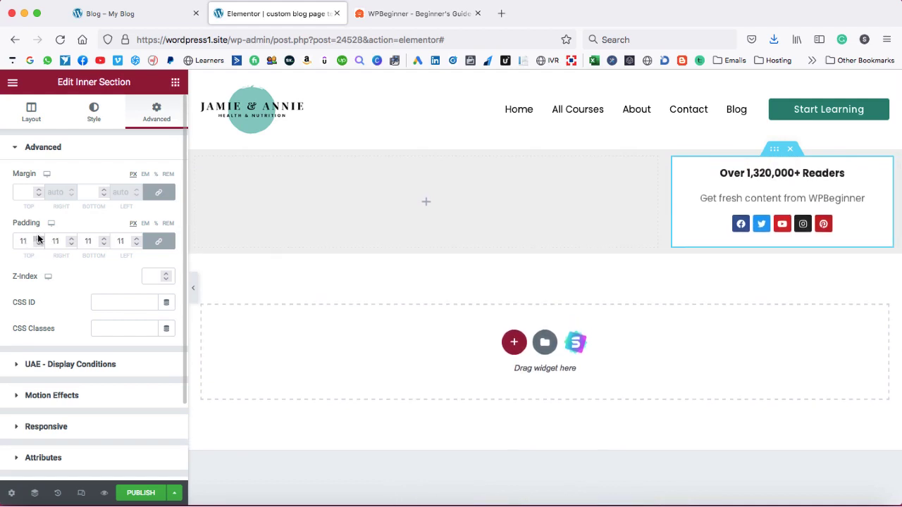
# On the WPBeginner home page, save the "How to Start a Blog" sidebar banner as startablog in the "How to design a blog page" folder.
pyautogui.click(412, 13)
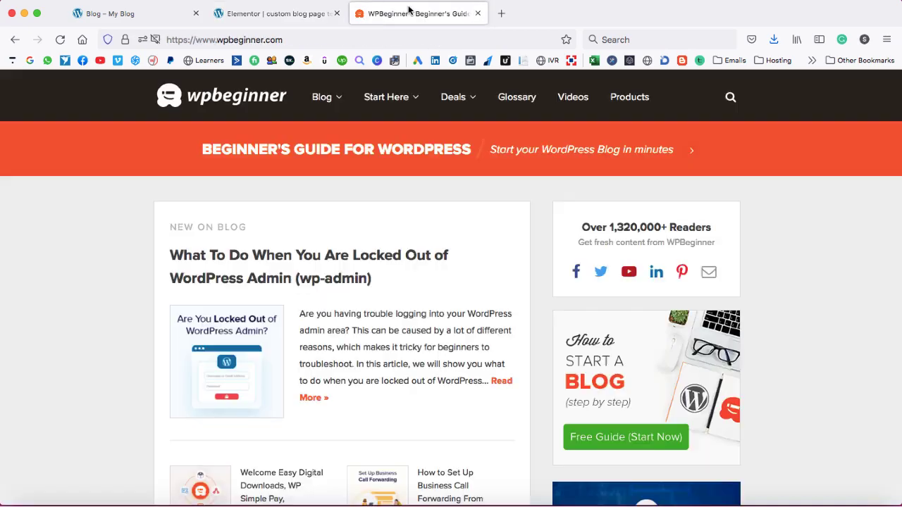
pyautogui.scroll(-3, 673, 264)
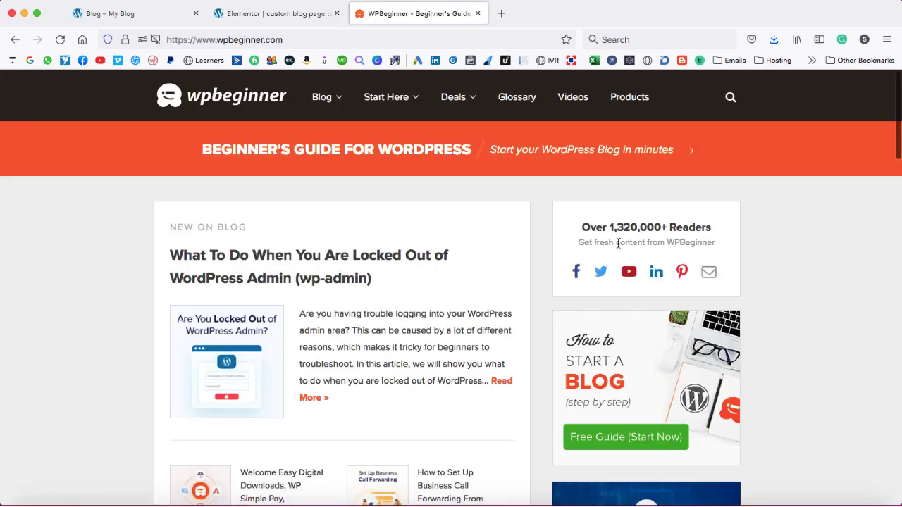
pyautogui.rightClick(647, 260)
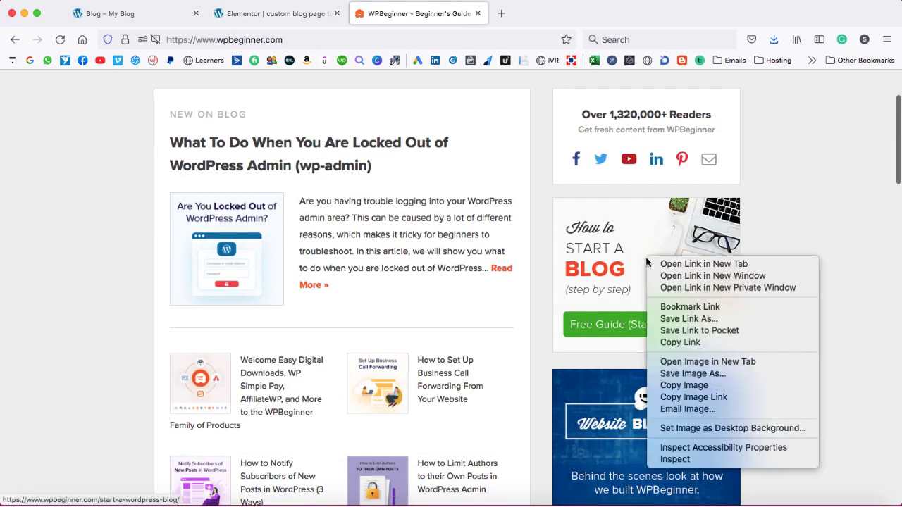
pyautogui.click(679, 373)
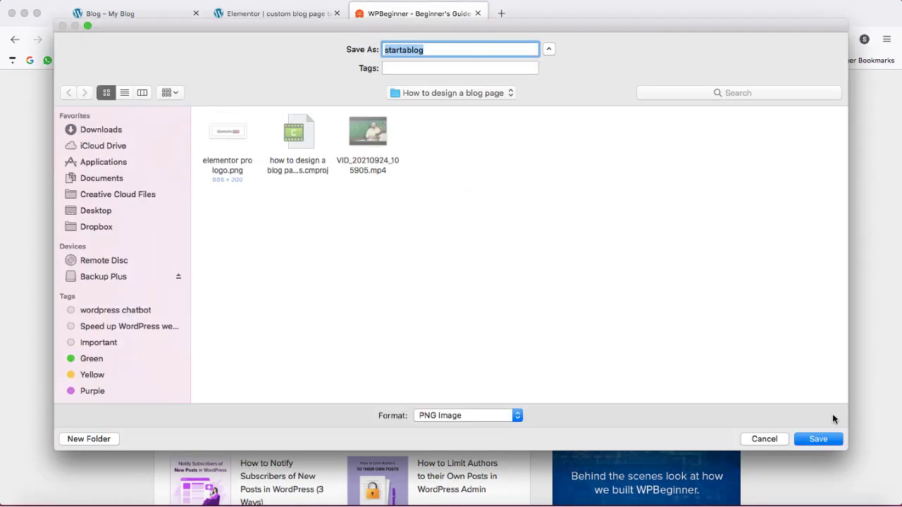
pyautogui.click(817, 436)
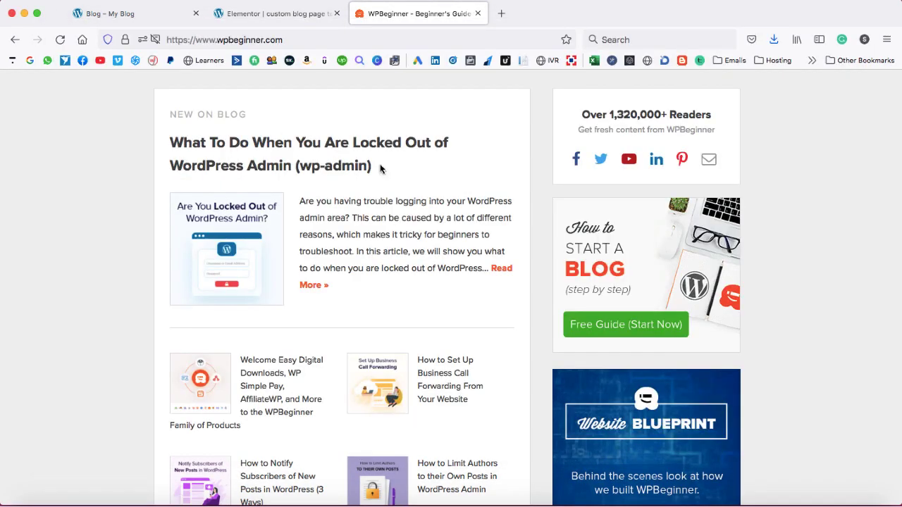
# Return to the Elementor template and duplicate the readers inner section in the sidebar.
pyautogui.click(272, 21)
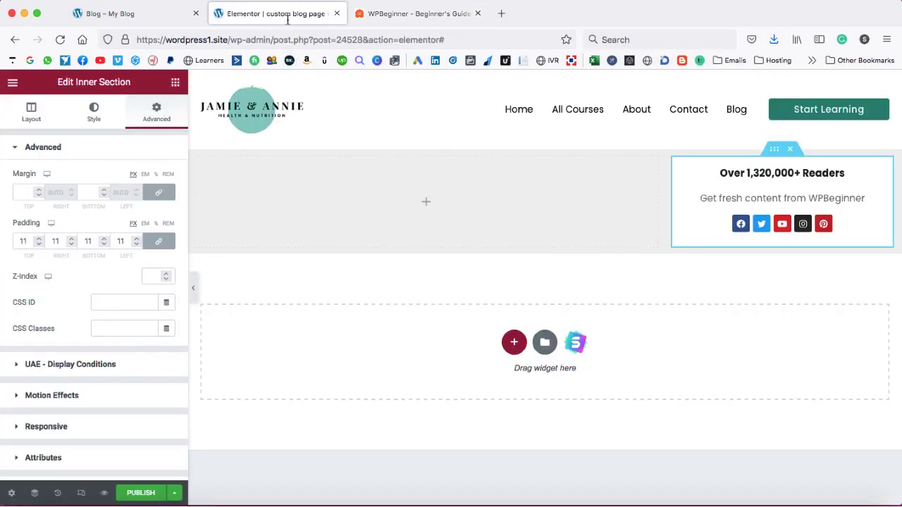
pyautogui.rightClick(775, 151)
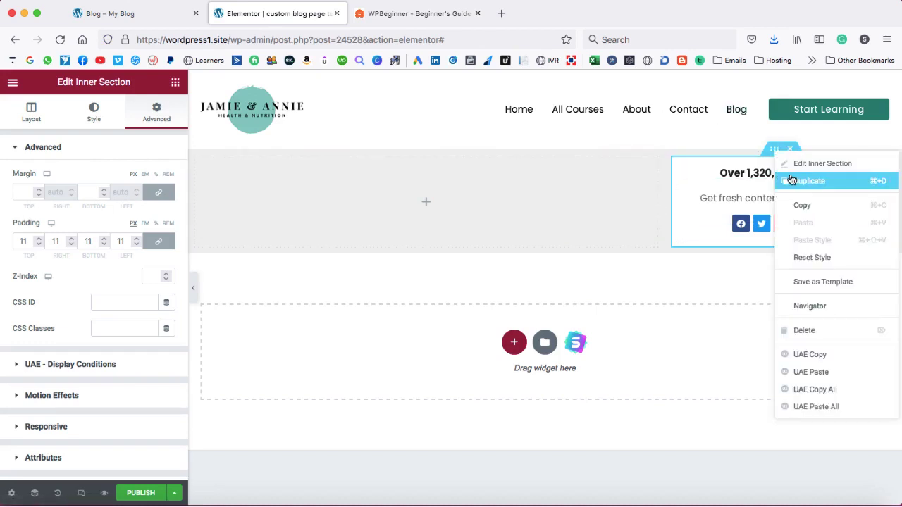
pyautogui.click(791, 180)
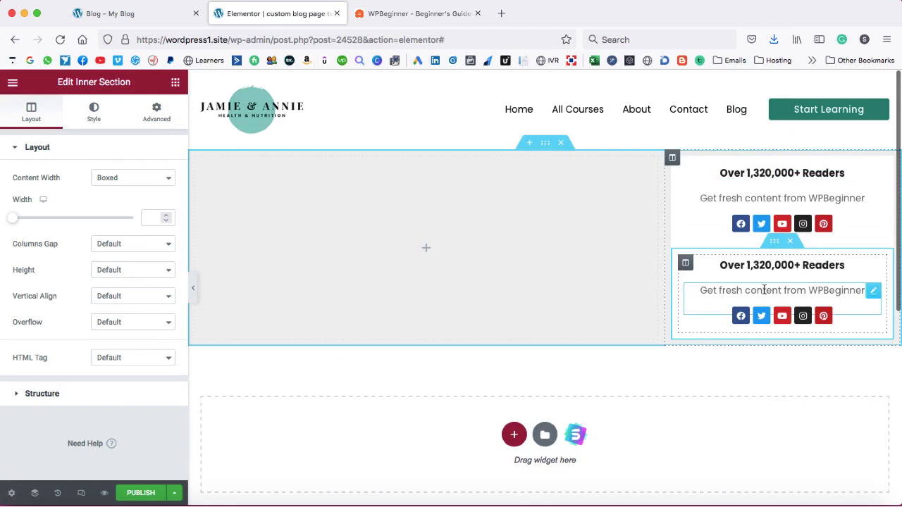
# Delete the heading, text and social icons widgets from the duplicated inner section.
pyautogui.rightClick(749, 263)
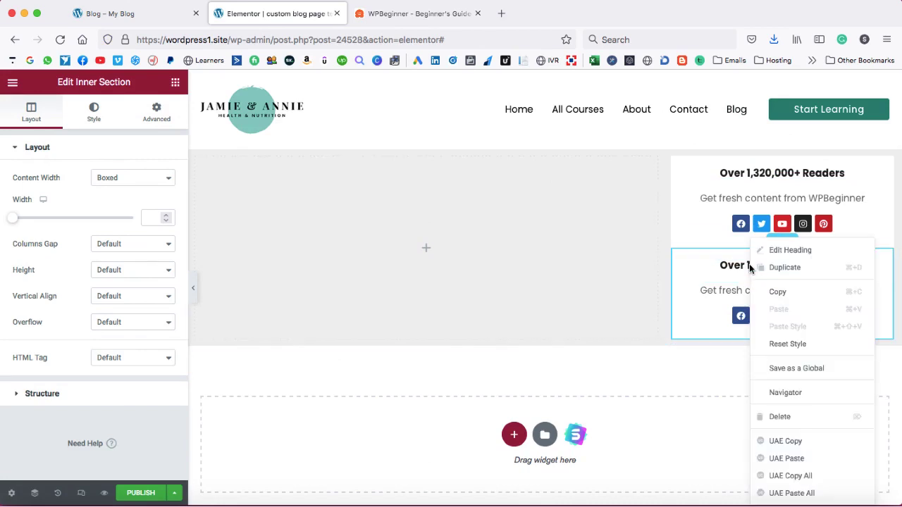
pyautogui.click(771, 416)
pyautogui.rightClick(772, 243)
pyautogui.click(788, 415)
pyautogui.rightClick(776, 244)
pyautogui.click(801, 416)
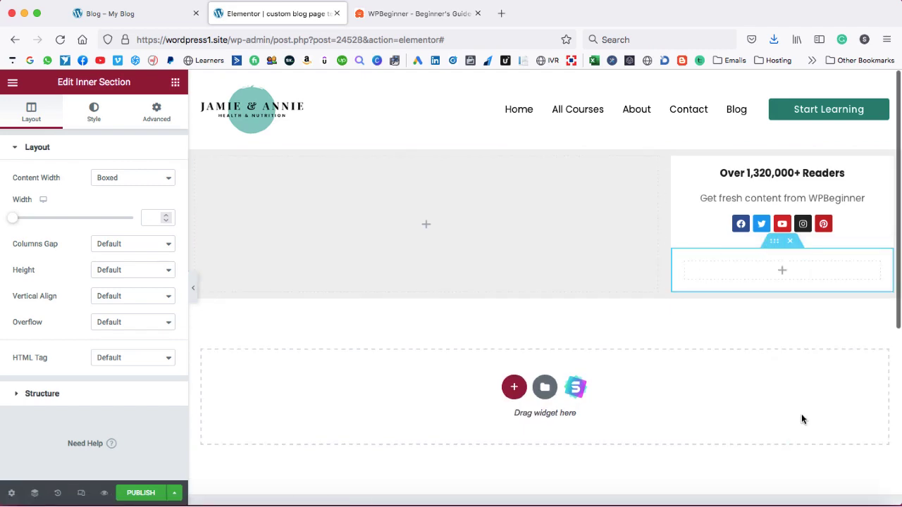
# Check the banner's place in WPBeginner's sidebar and add an Image widget to the emptied inner section.
pyautogui.click(409, 14)
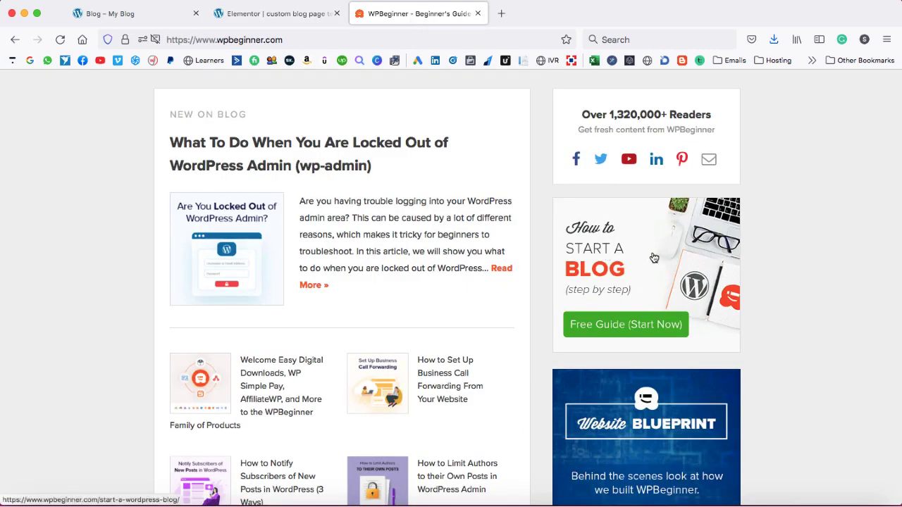
pyautogui.click(276, 14)
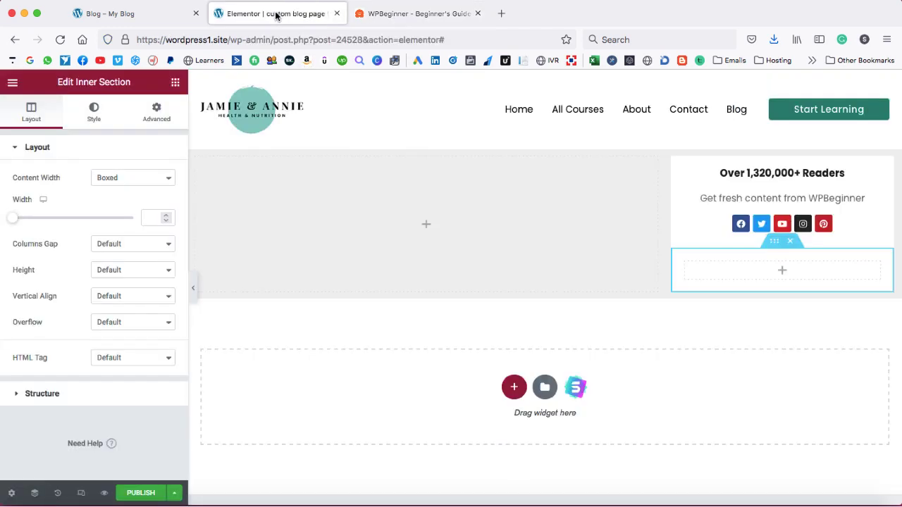
pyautogui.click(783, 275)
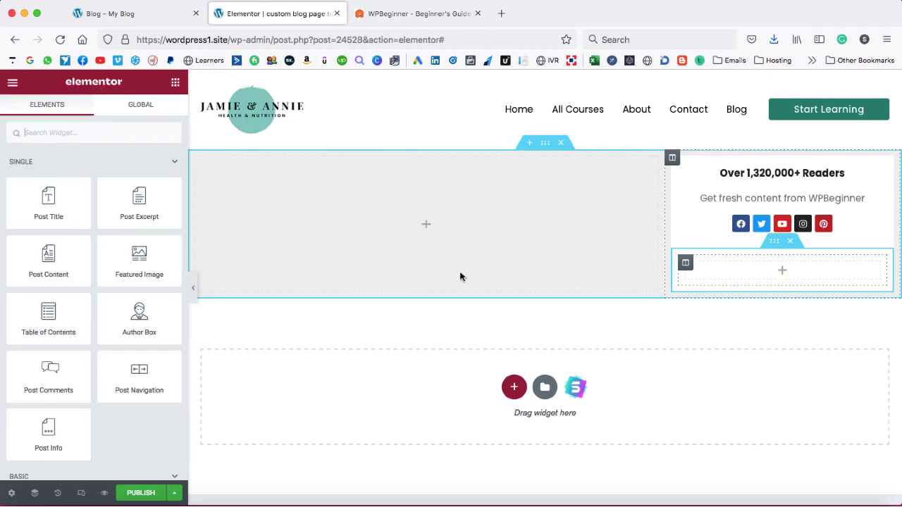
pyautogui.scroll(-5, 64, 306)
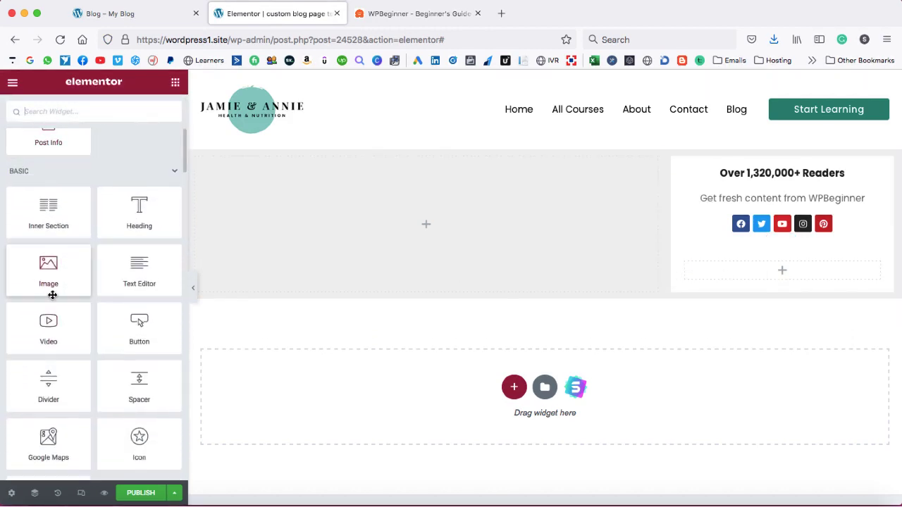
pyautogui.moveTo(46, 273); pyautogui.dragTo(785, 269)
# Upload the startablog image from the "How to design a blog page" folder and insert it into the sidebar's Image widget.
pyautogui.moveTo(76, 206)
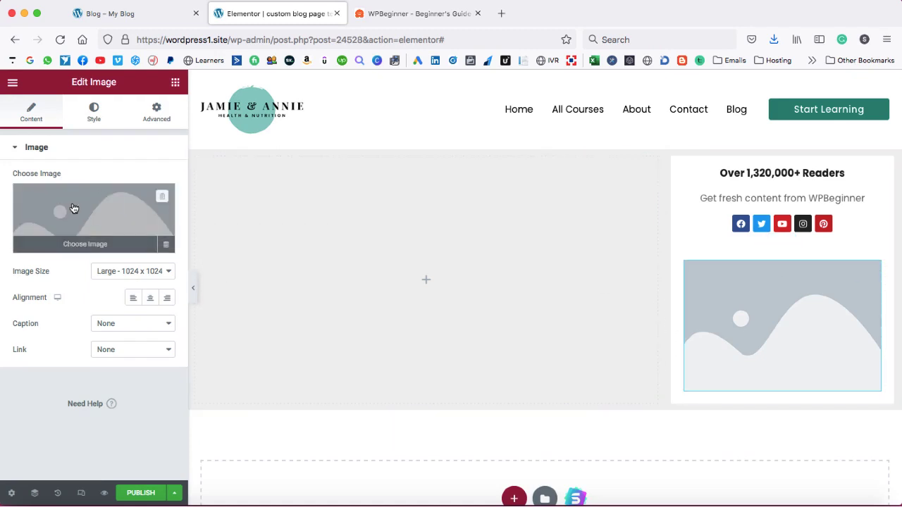
pyautogui.click(81, 246)
pyautogui.click(177, 133)
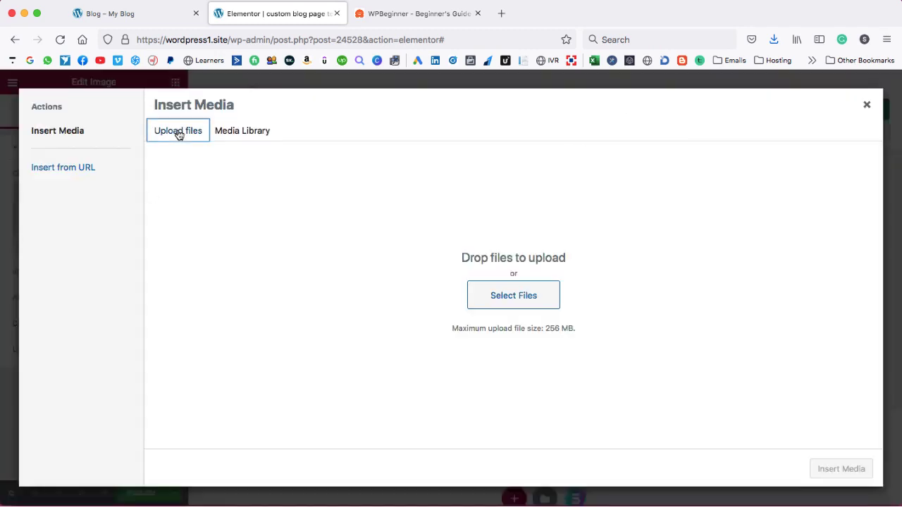
pyautogui.click(517, 294)
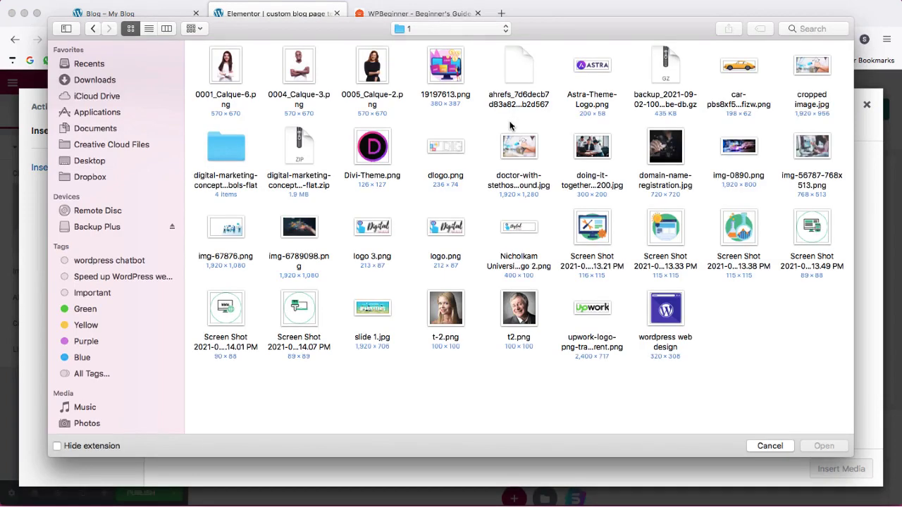
pyautogui.click(476, 29)
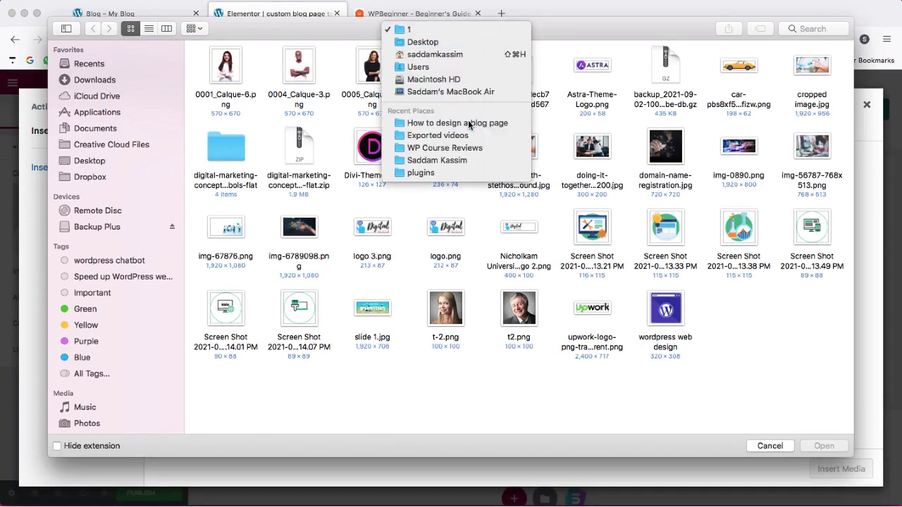
pyautogui.click(469, 120)
pyautogui.doubleClick(369, 72)
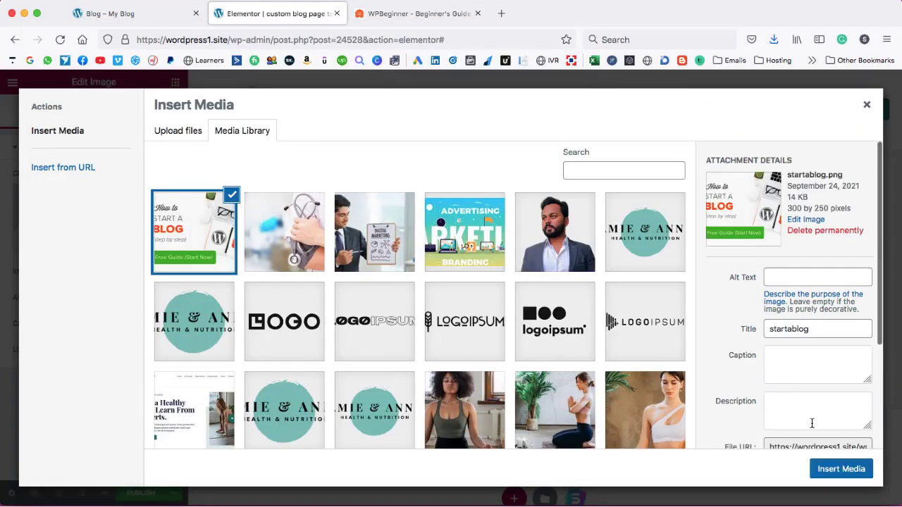
pyautogui.click(843, 469)
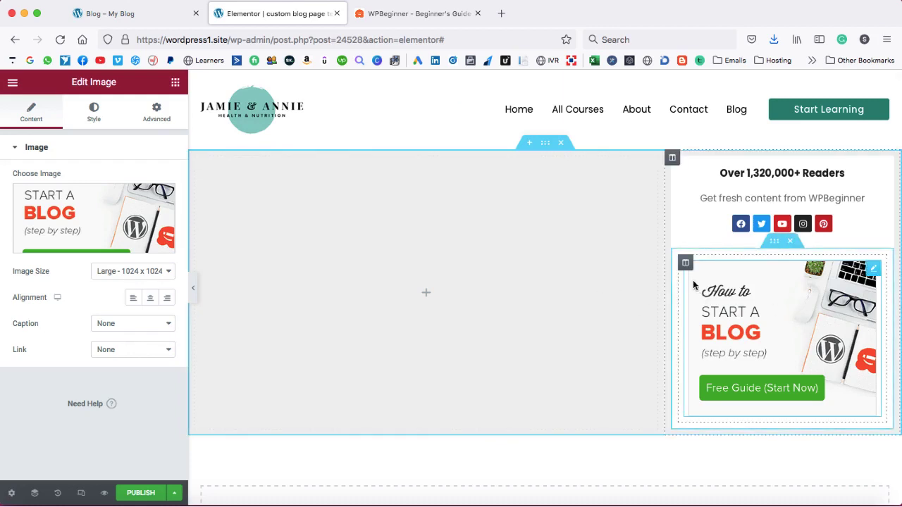
# Set the banner inner section's padding to 0 on all sides and its top and bottom margins to 20 px.
pyautogui.rightClick(774, 245)
pyautogui.click(788, 246)
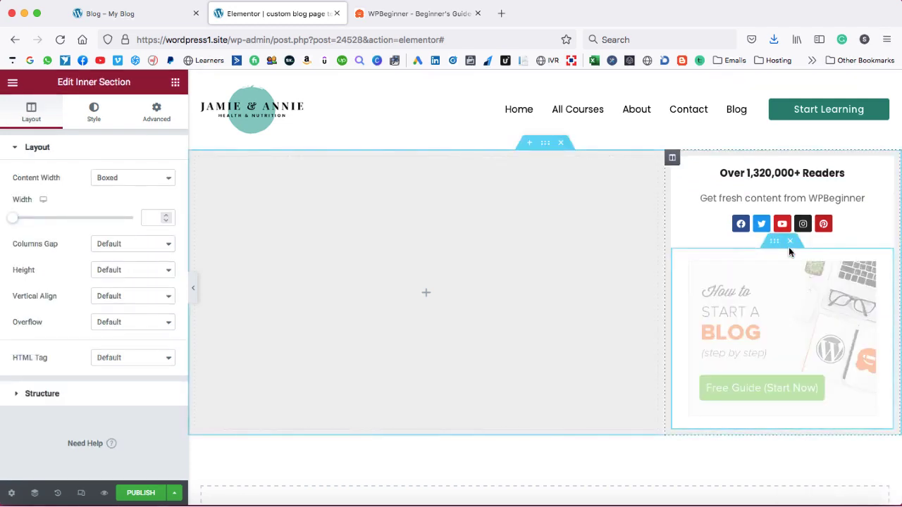
pyautogui.click(157, 113)
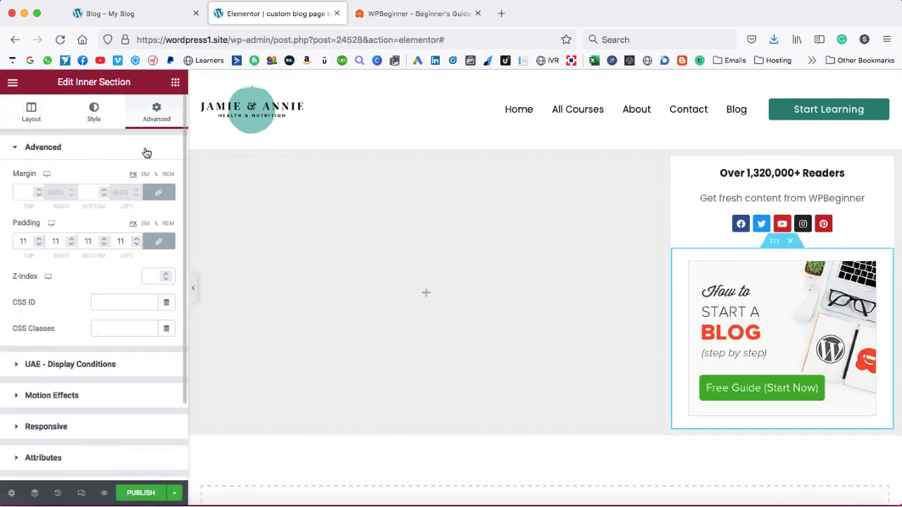
pyautogui.doubleClick(16, 241)
pyautogui.write('0')
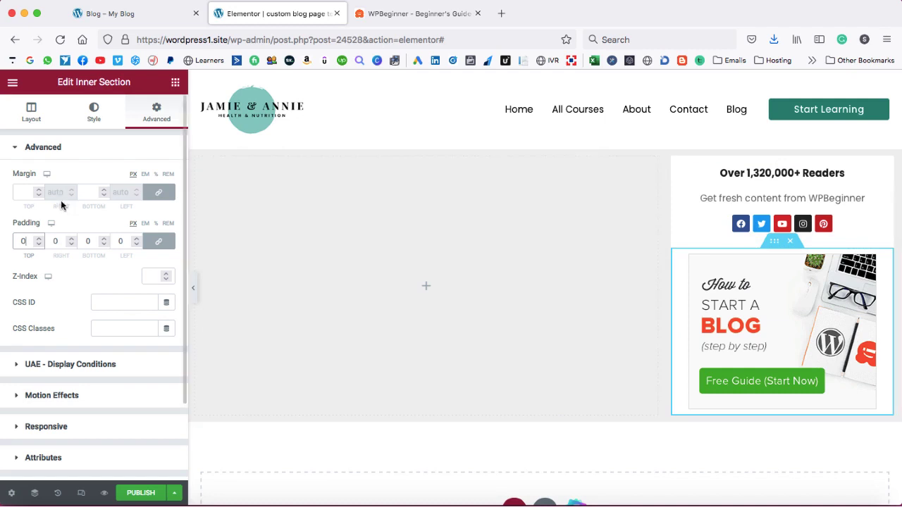
pyautogui.moveTo(38, 189); pyautogui.dragTo(37, 189)
pyautogui.click(38, 189)
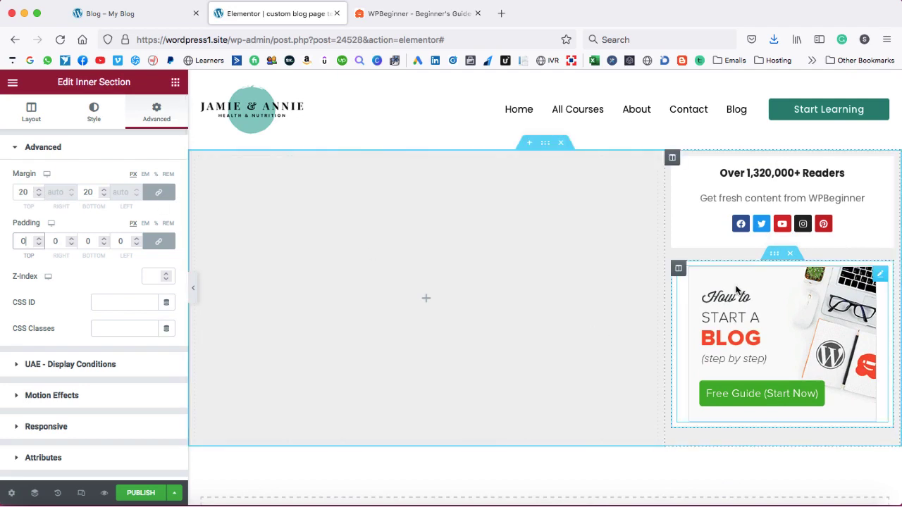
# Set the padding of the column holding the banner image to 0 on all sides.
pyautogui.rightClick(679, 272)
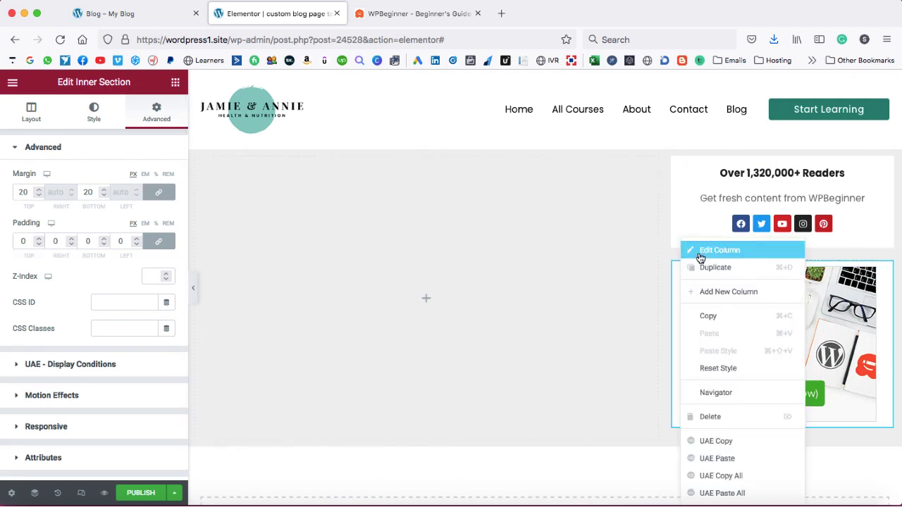
pyautogui.click(699, 253)
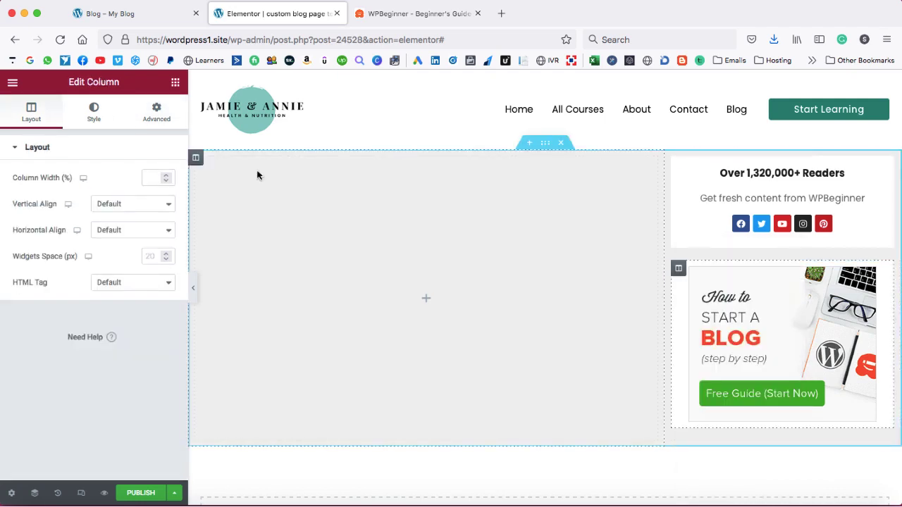
pyautogui.click(156, 117)
pyautogui.click(29, 240)
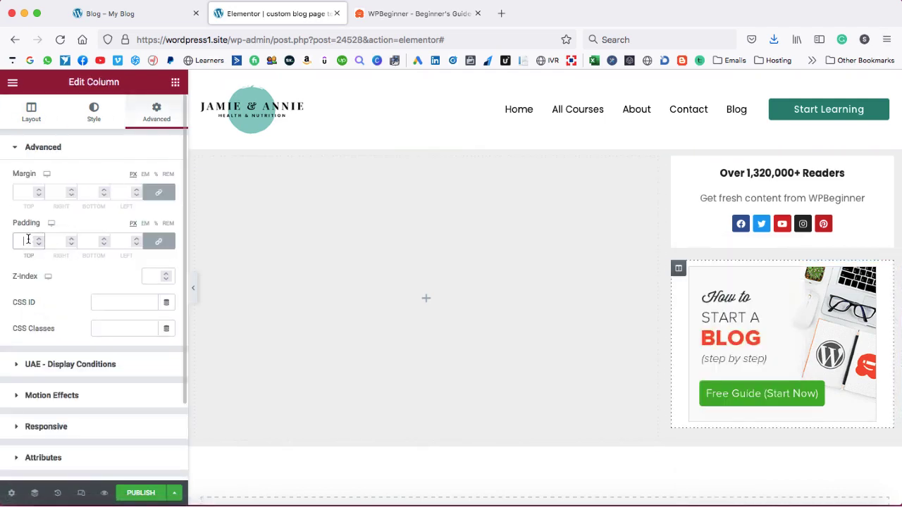
pyautogui.write('0')
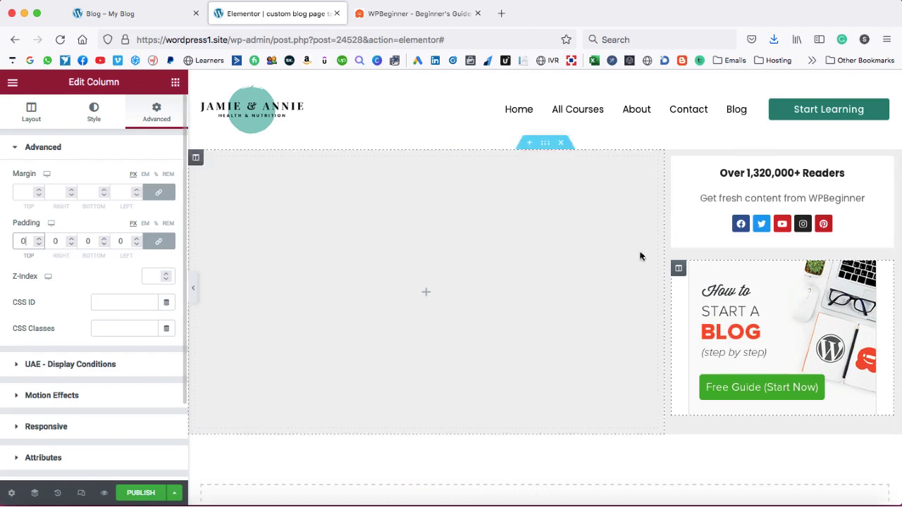
# Check the WPBeginner page, preview the template in a new tab to examine the sidebar, and return to the editor.
pyautogui.click(415, 14)
pyautogui.click(274, 14)
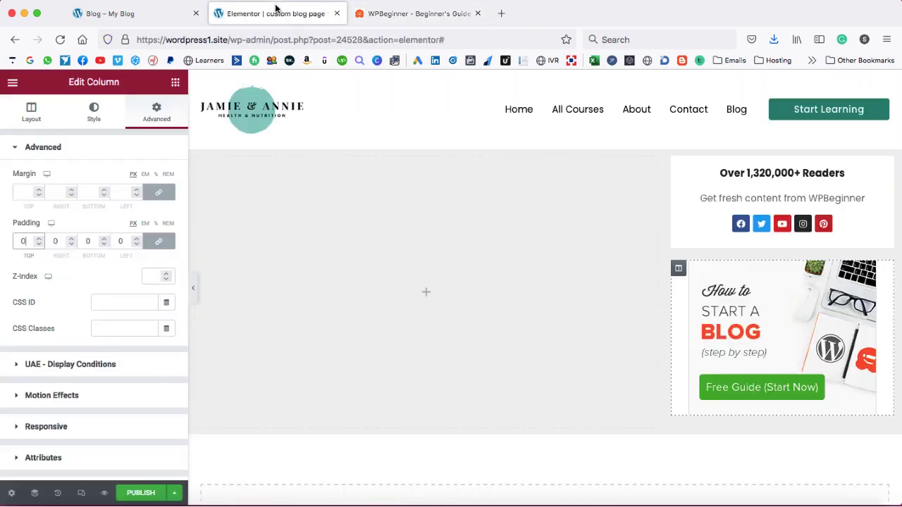
pyautogui.moveTo(97, 483)
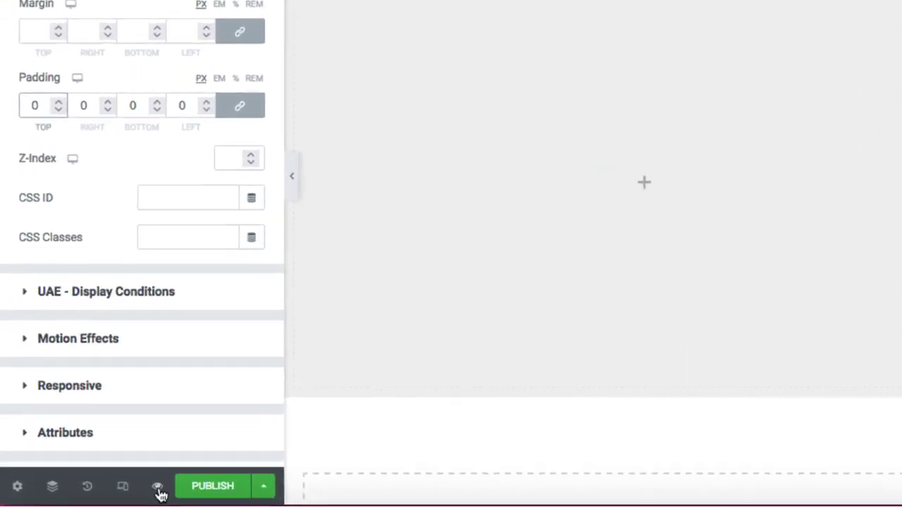
pyautogui.click(178, 486)
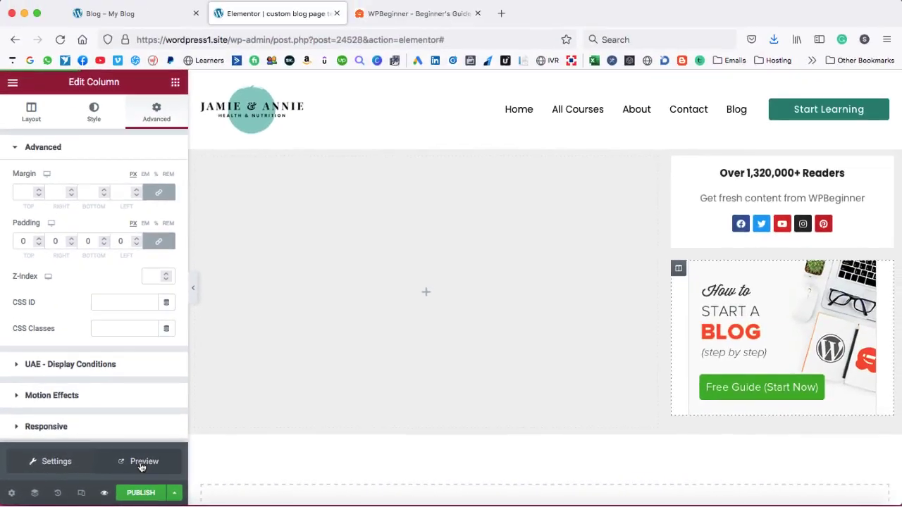
pyautogui.click(240, 433)
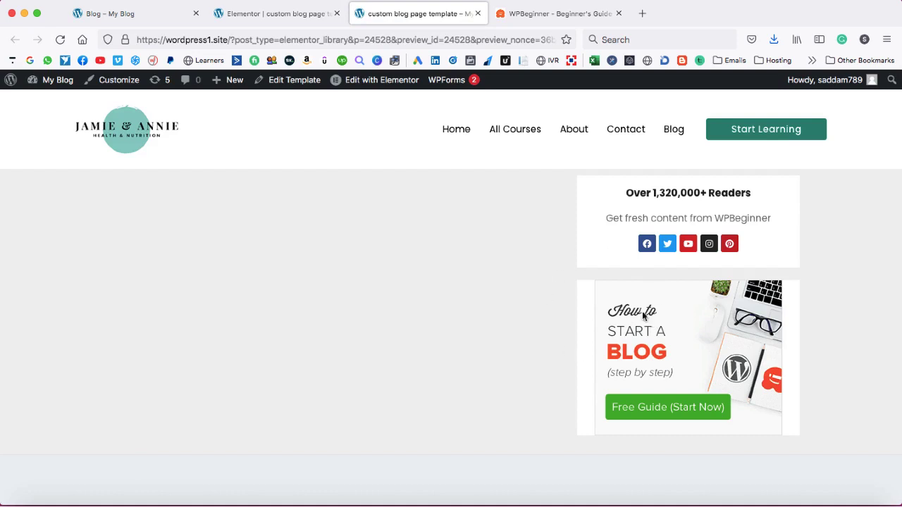
pyautogui.click(274, 16)
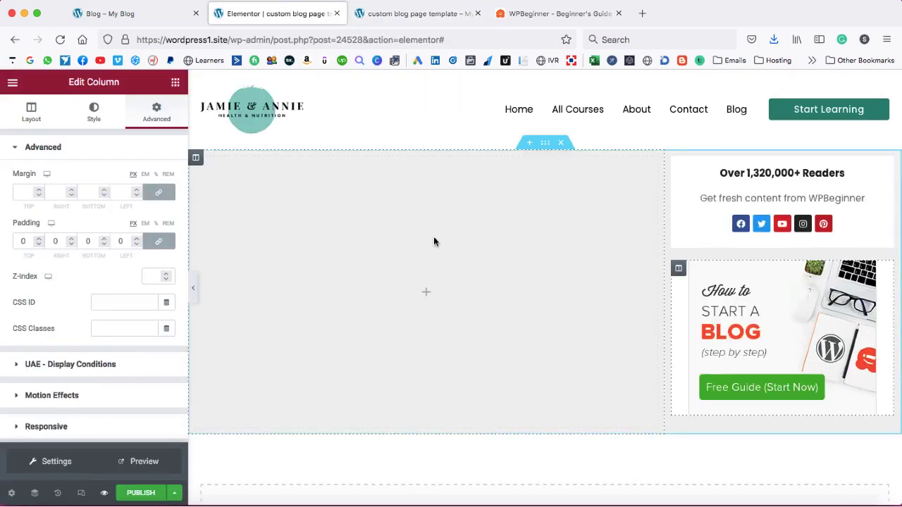
# Search the widgets for "post" and add the UAE Posts widget to the empty main column.
pyautogui.click(426, 293)
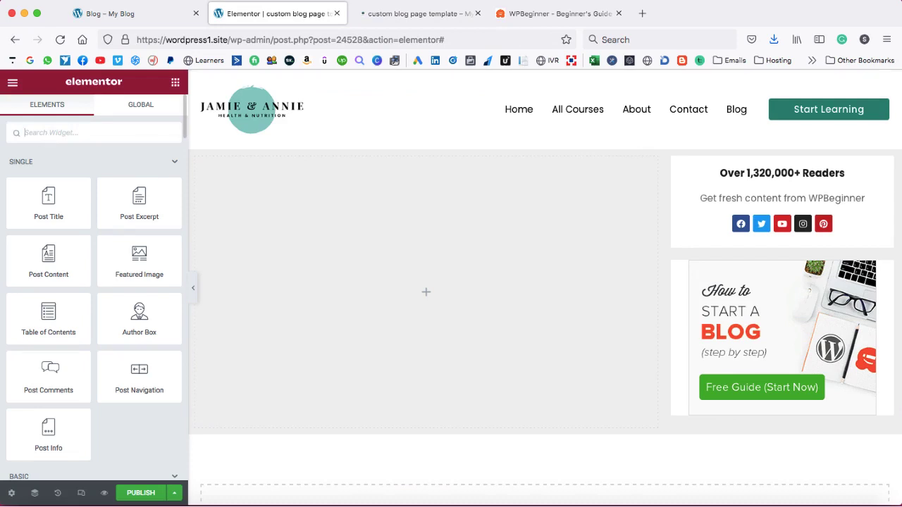
pyautogui.write('post')
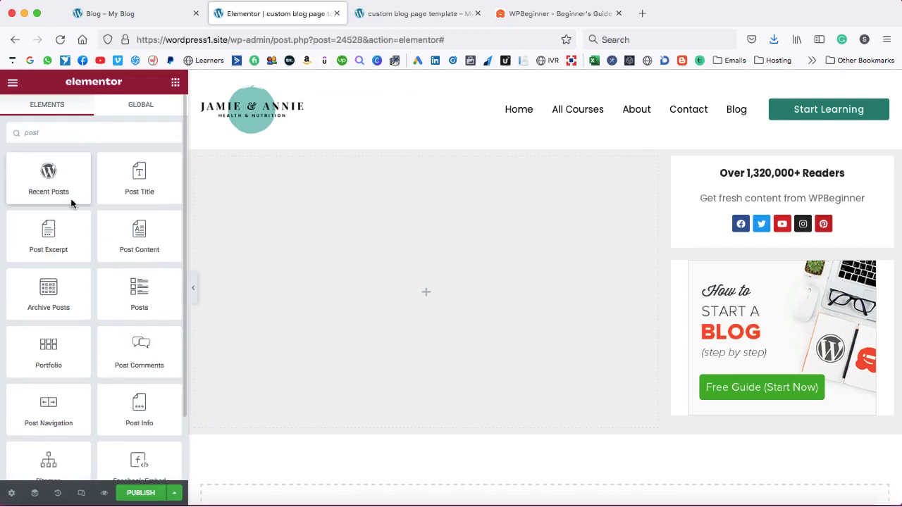
pyautogui.scroll(-2, 97, 214)
pyautogui.scroll(-2, 97, 215)
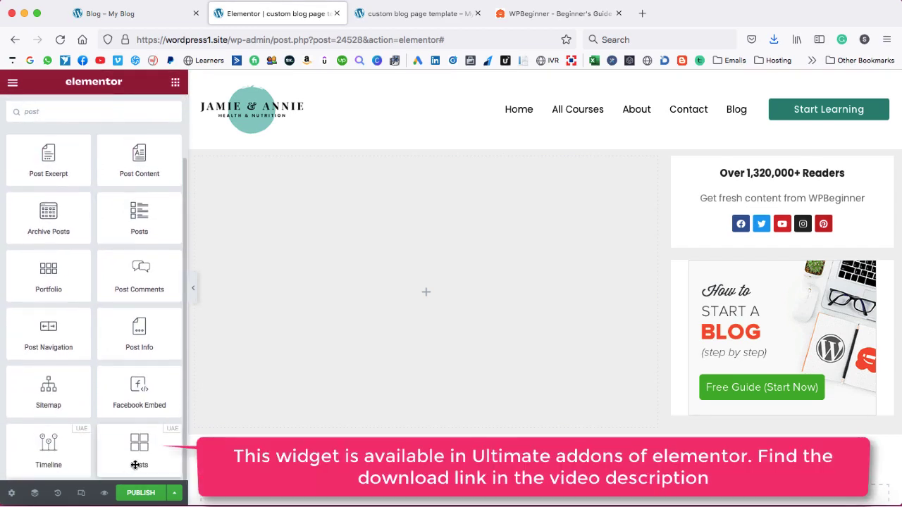
pyautogui.moveTo(141, 446); pyautogui.dragTo(396, 302)
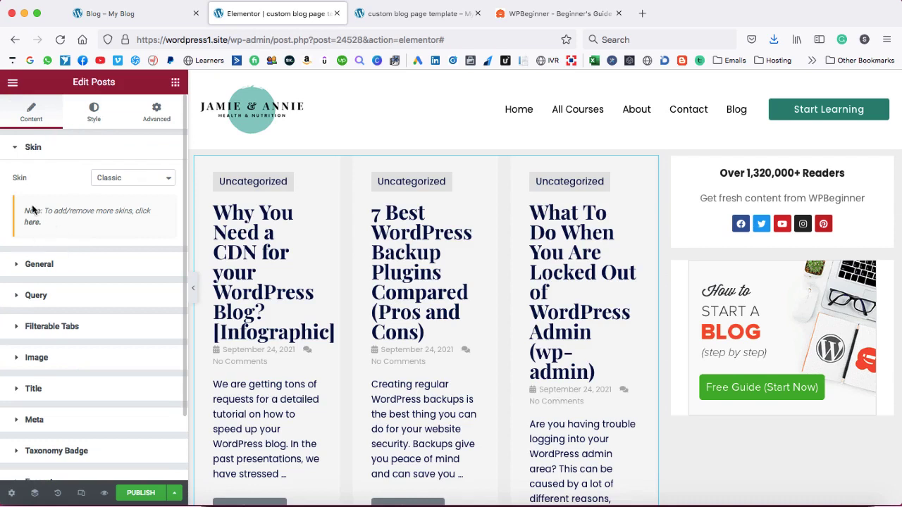
# Try the Event and Card skins on the Posts widget and restore the Classic skin.
pyautogui.click(137, 182)
pyautogui.click(136, 190)
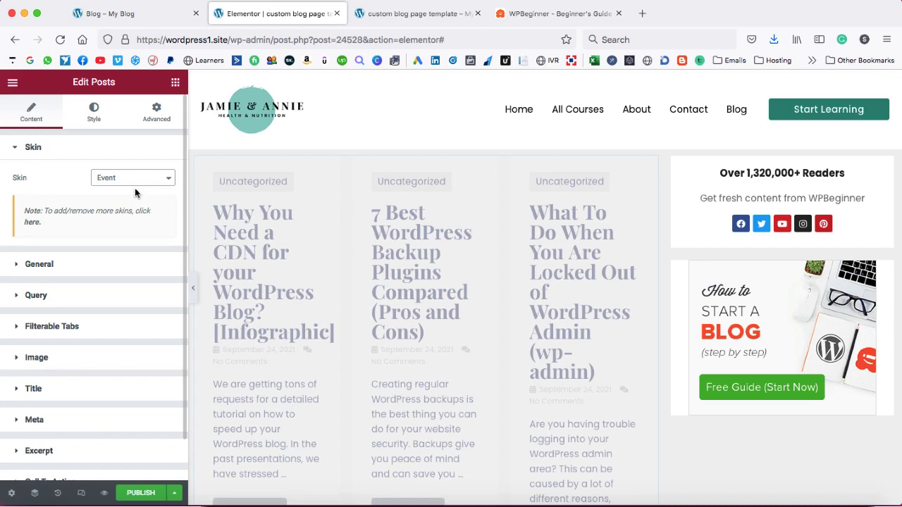
pyautogui.scroll(-2, 429, 226)
pyautogui.scroll(2, 429, 226)
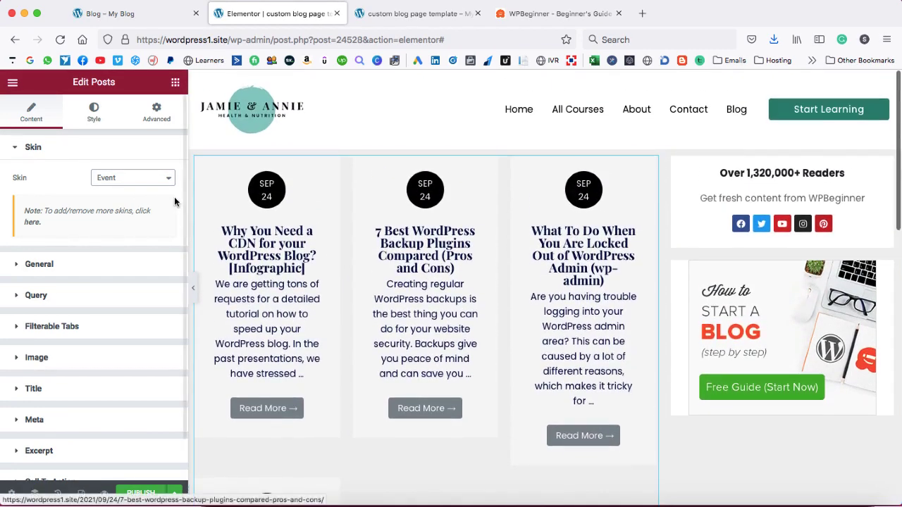
pyautogui.click(138, 178)
pyautogui.click(143, 191)
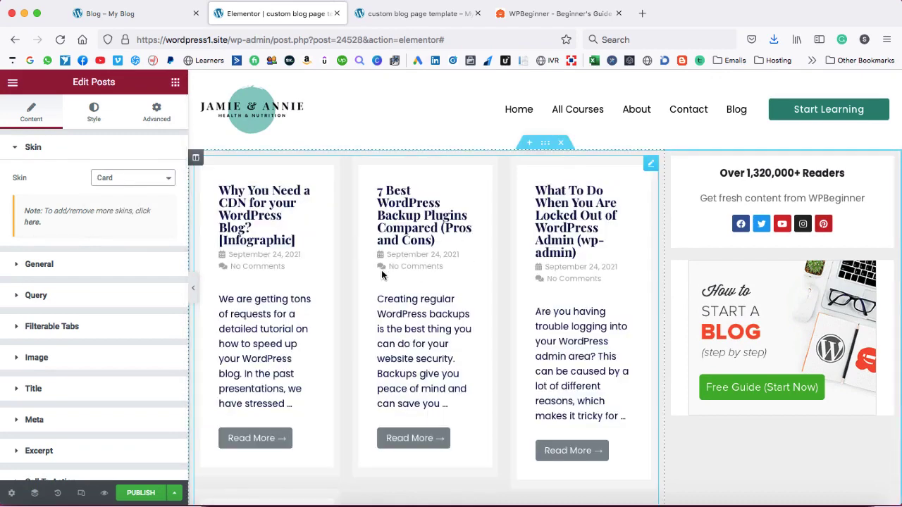
pyautogui.click(134, 178)
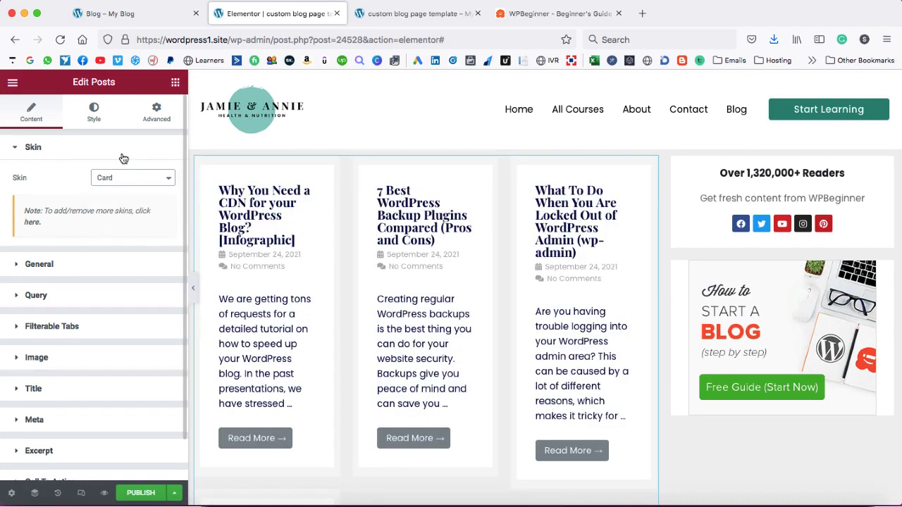
pyautogui.click(121, 155)
# Set the Posts widget to show 9 posts per page in 1 column.
pyautogui.click(17, 266)
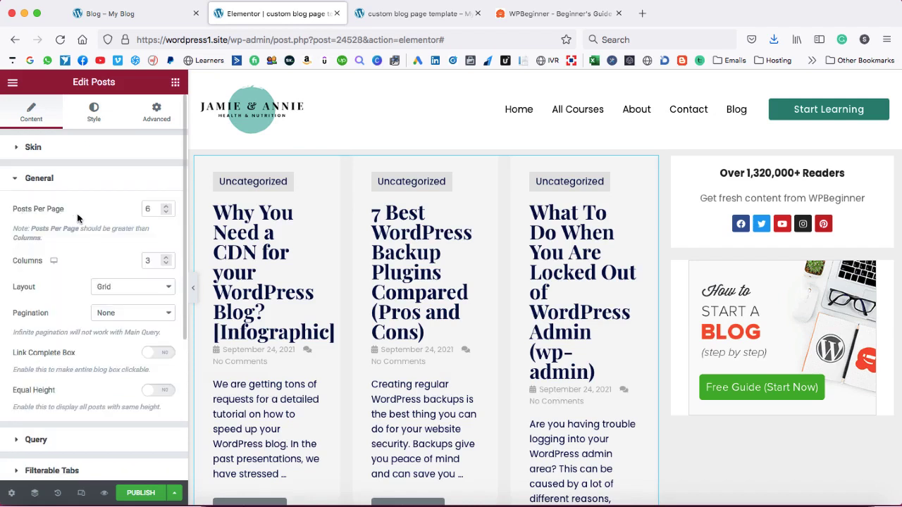
pyautogui.click(167, 207)
pyautogui.click(167, 207)
pyautogui.click(167, 207)
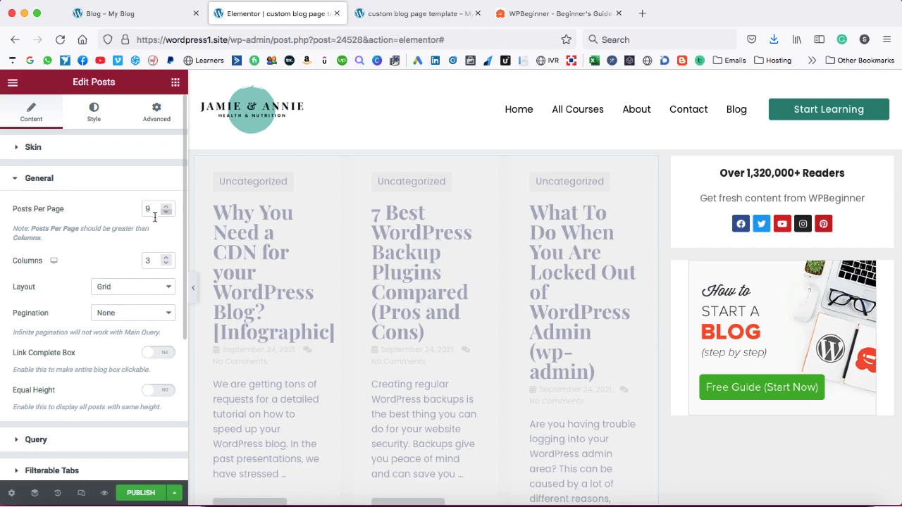
pyautogui.click(166, 263)
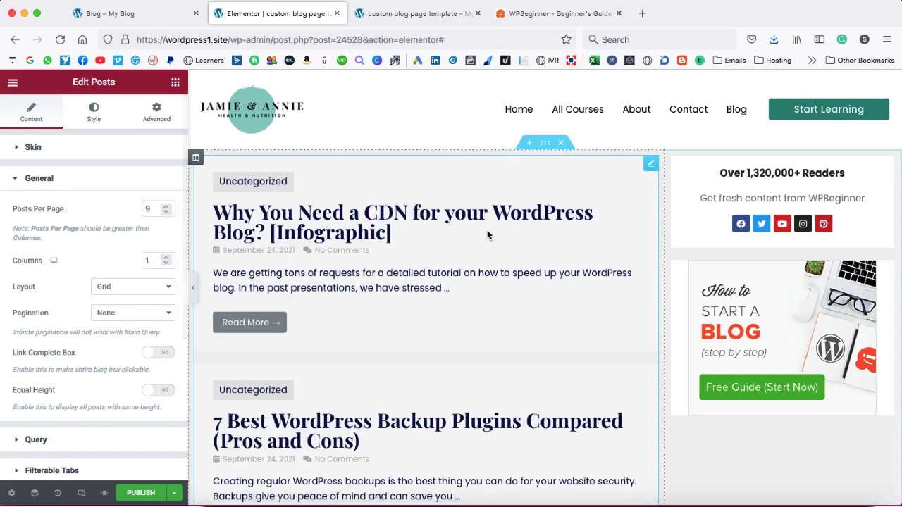
# Review the Posts widget's Query, Image and Title settings, including the available image positions.
pyautogui.scroll(-3, 48, 338)
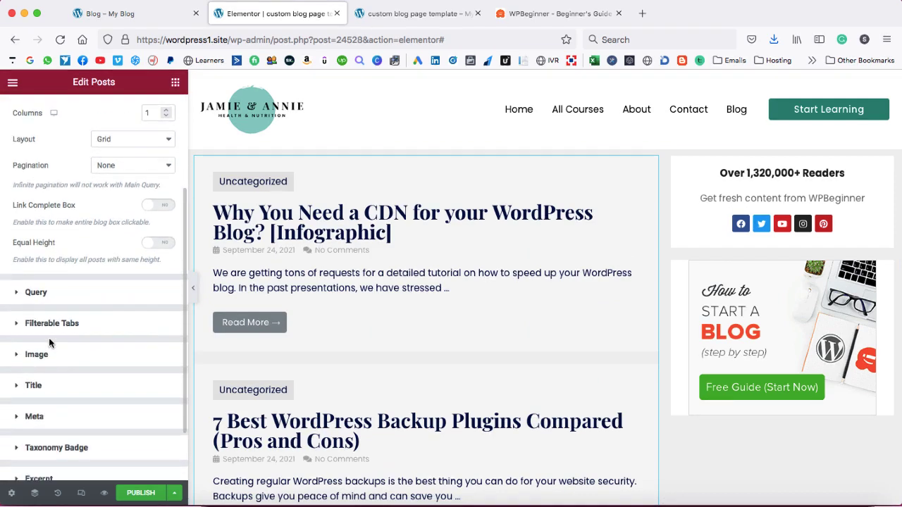
pyautogui.click(19, 294)
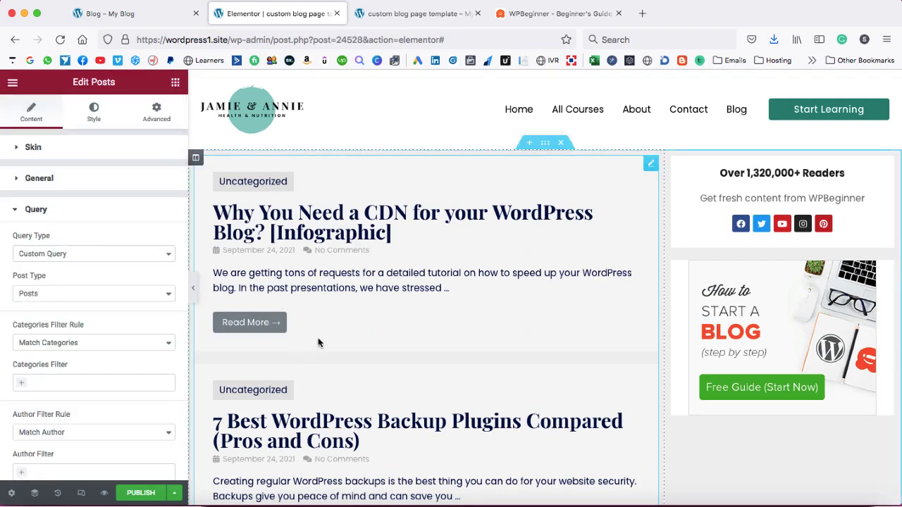
pyautogui.scroll(-5, 110, 329)
pyautogui.scroll(-10, 110, 329)
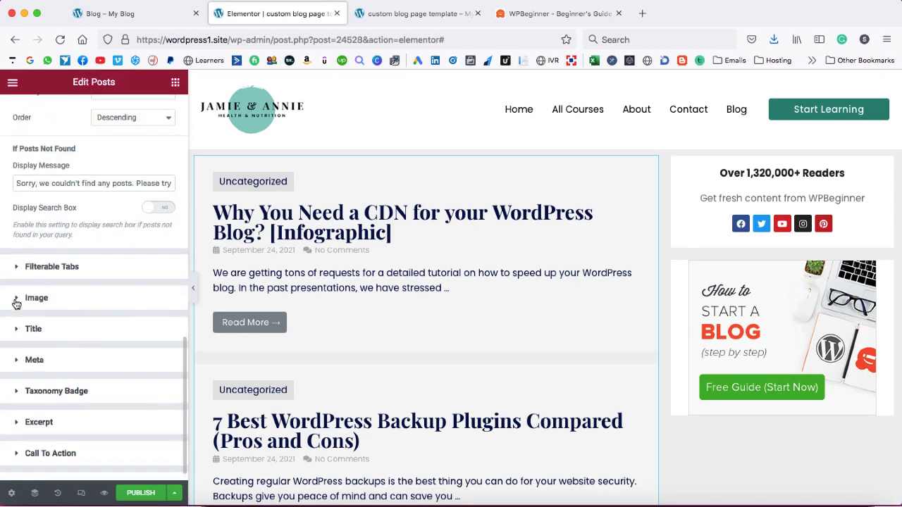
pyautogui.click(16, 301)
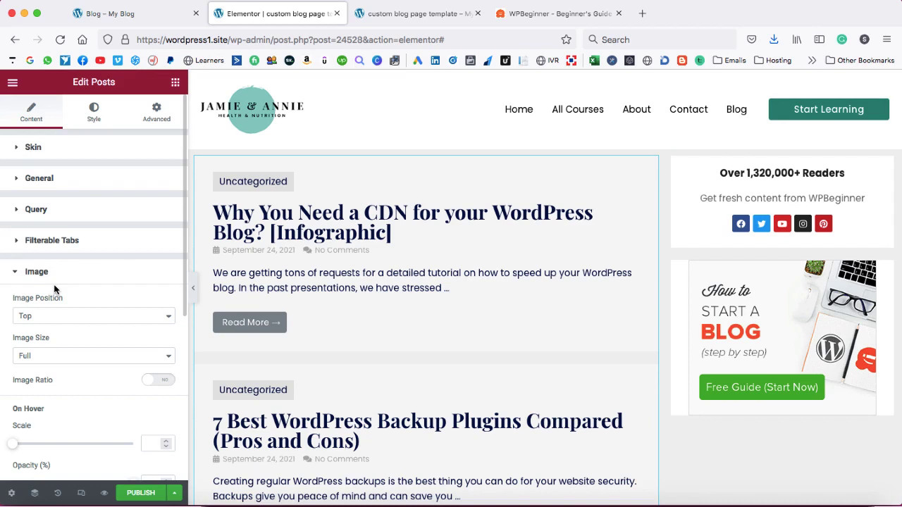
pyautogui.click(68, 315)
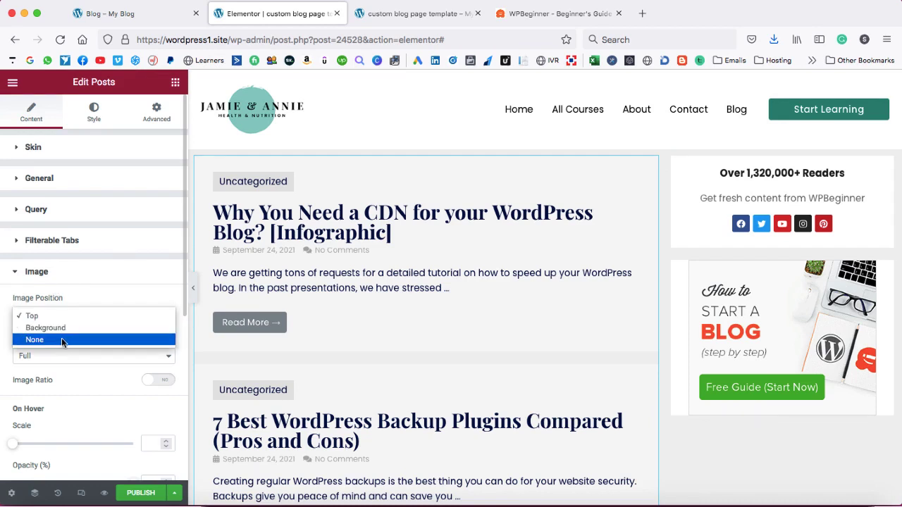
pyautogui.click(84, 302)
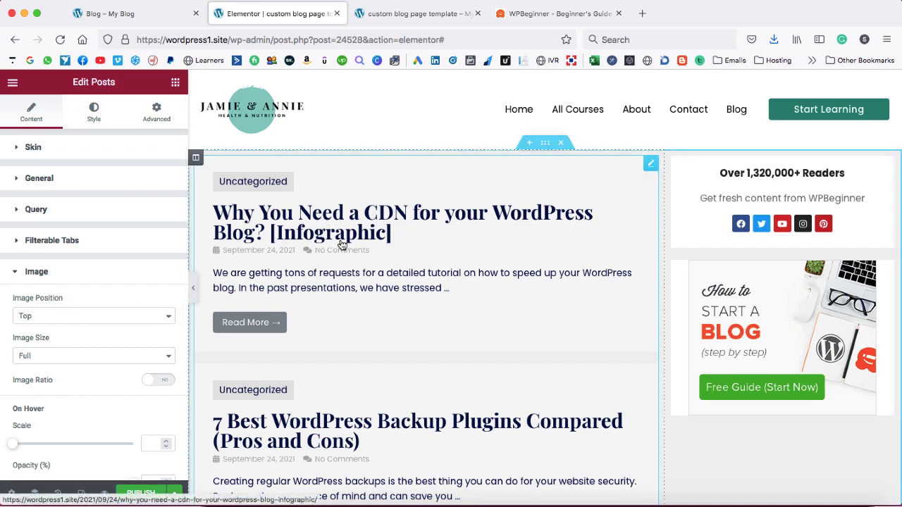
pyautogui.click(32, 273)
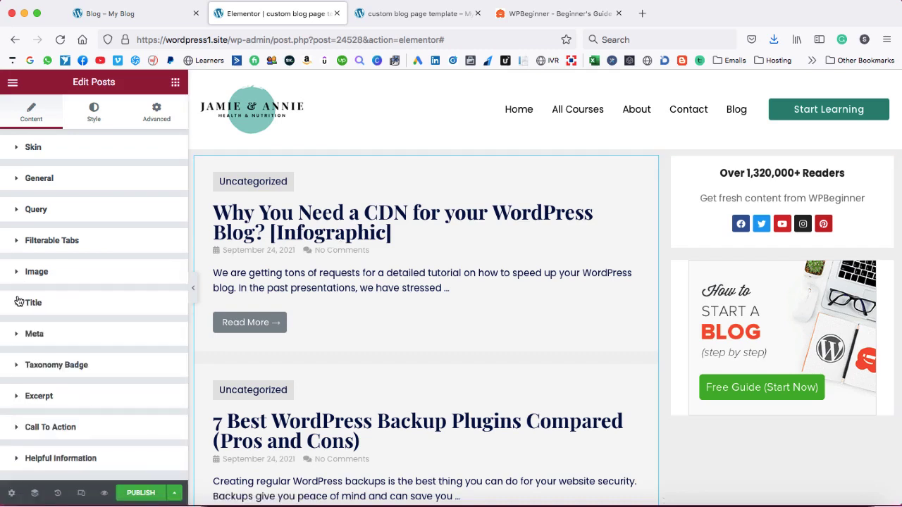
pyautogui.click(20, 302)
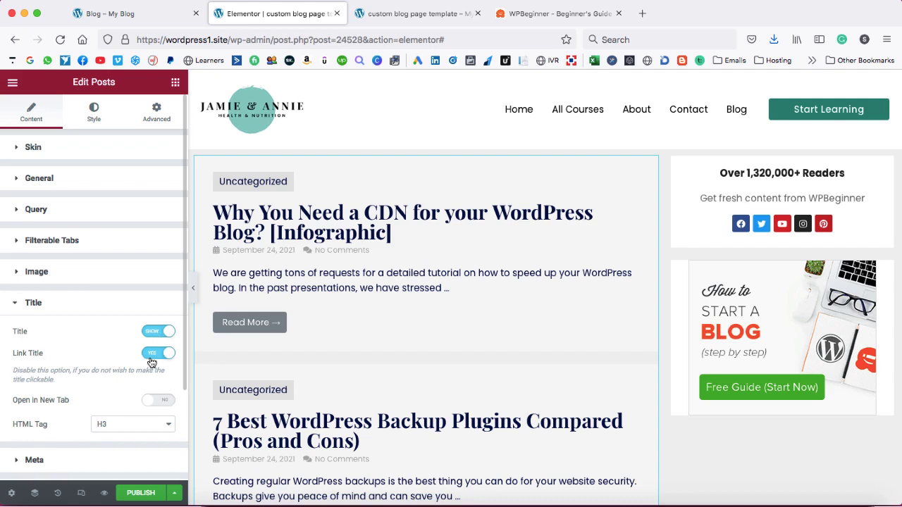
pyautogui.click(16, 304)
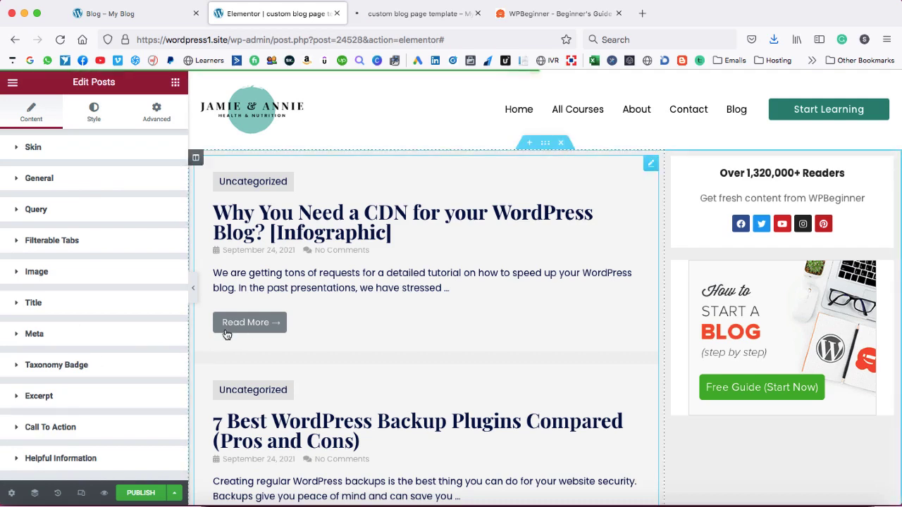
# Change the Posts widget's call-to-action text to "Visit post →".
pyautogui.click(17, 427)
pyautogui.scroll(-5, 46, 340)
pyautogui.moveTo(131, 311); pyautogui.dragTo(92, 313)
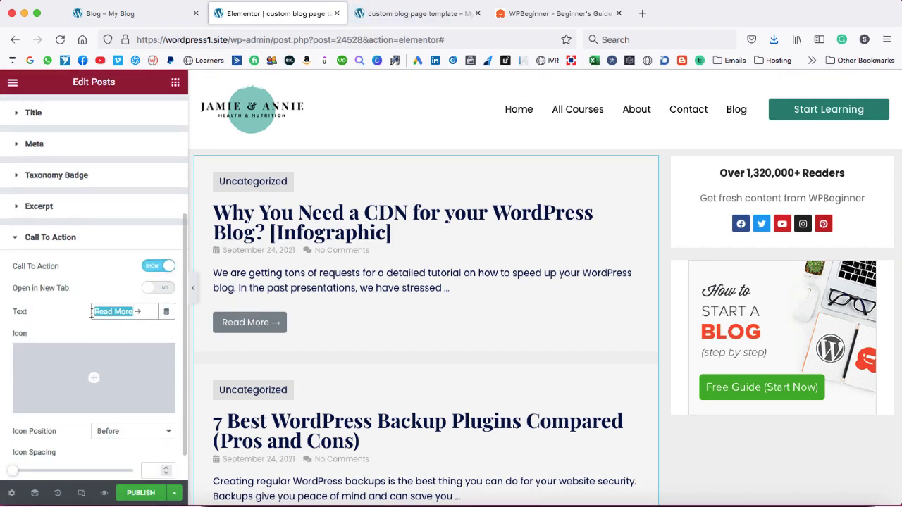
pyautogui.write('Visit pos')
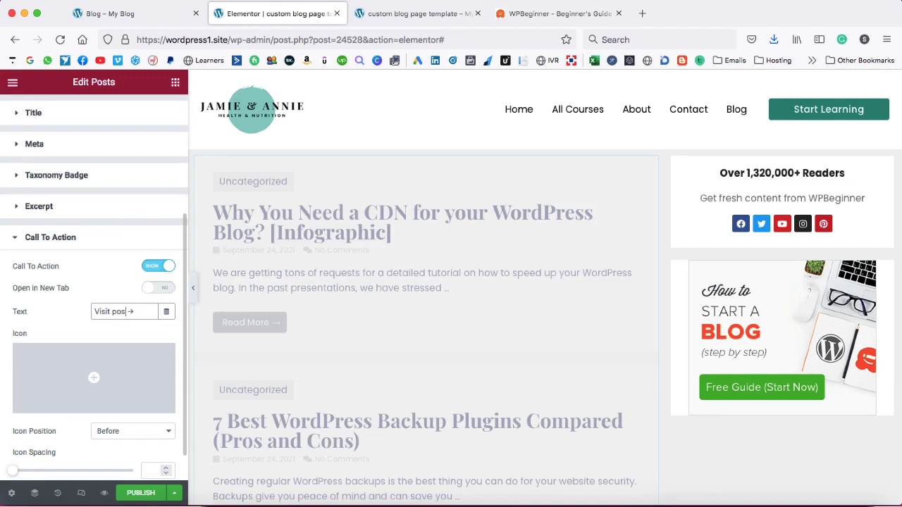
pyautogui.write('t')
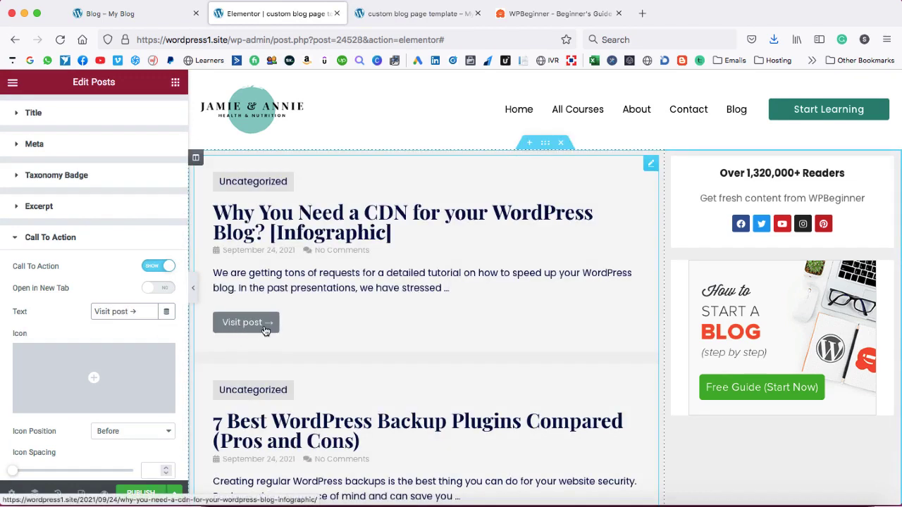
# On the WPBeginner page, save the Website Blueprint banner image as "blueprint" in the "How to design a blog page" folder.
pyautogui.click(557, 13)
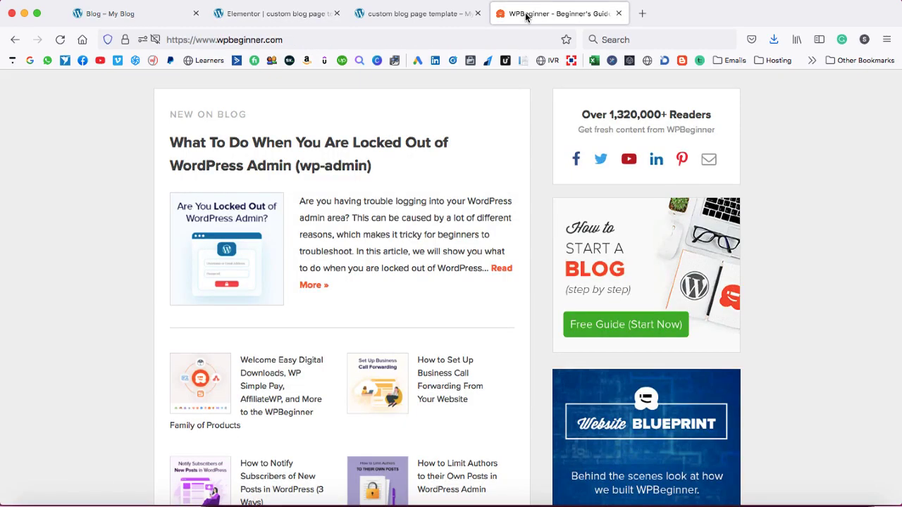
pyautogui.scroll(-4, 657, 293)
pyautogui.rightClick(632, 277)
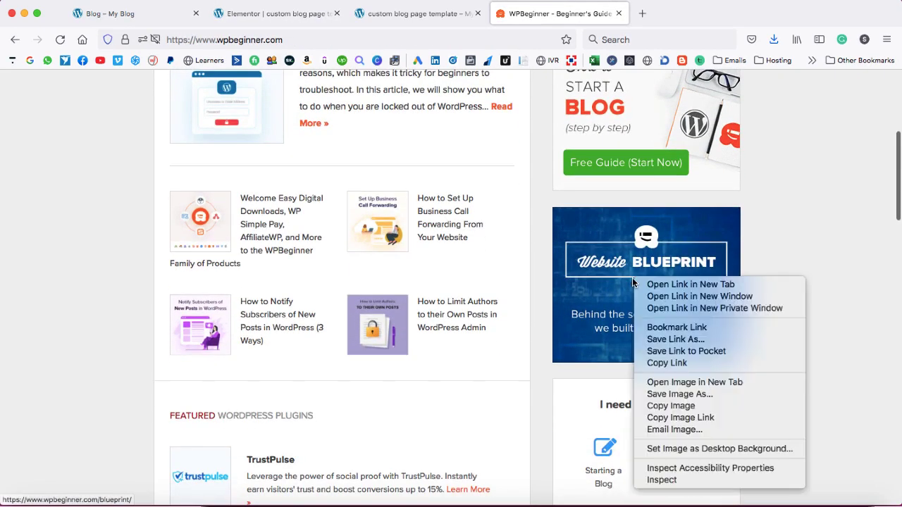
pyautogui.click(663, 394)
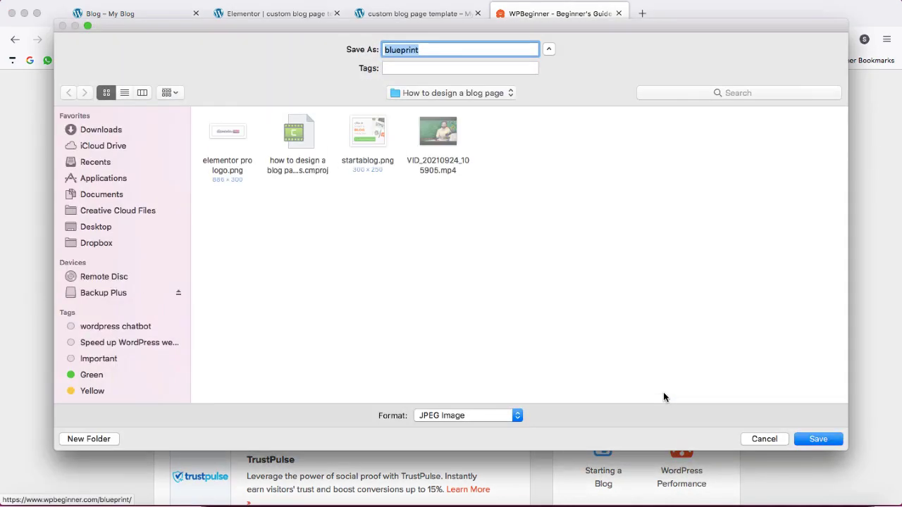
pyautogui.press('Return')
# Return to the Elementor editor and duplicate the inner section holding the Start a Blog banner in the sidebar.
pyautogui.click(287, 14)
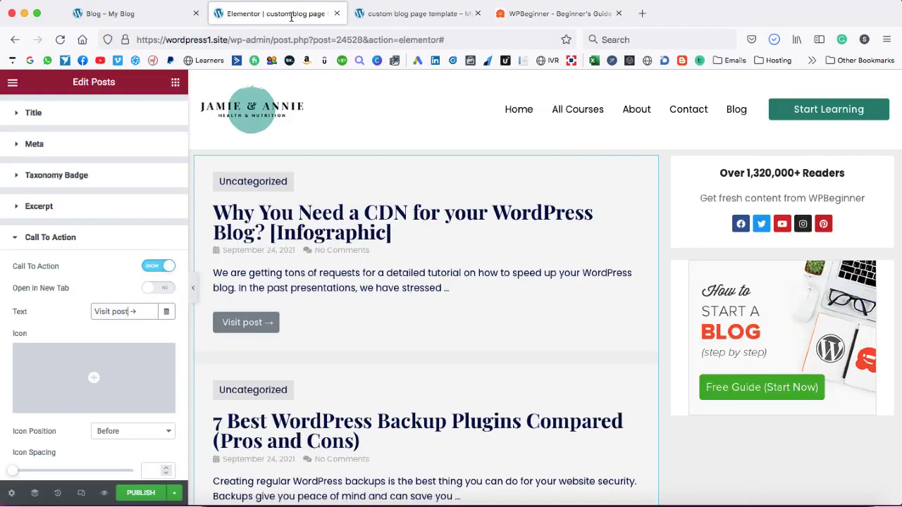
pyautogui.rightClick(775, 254)
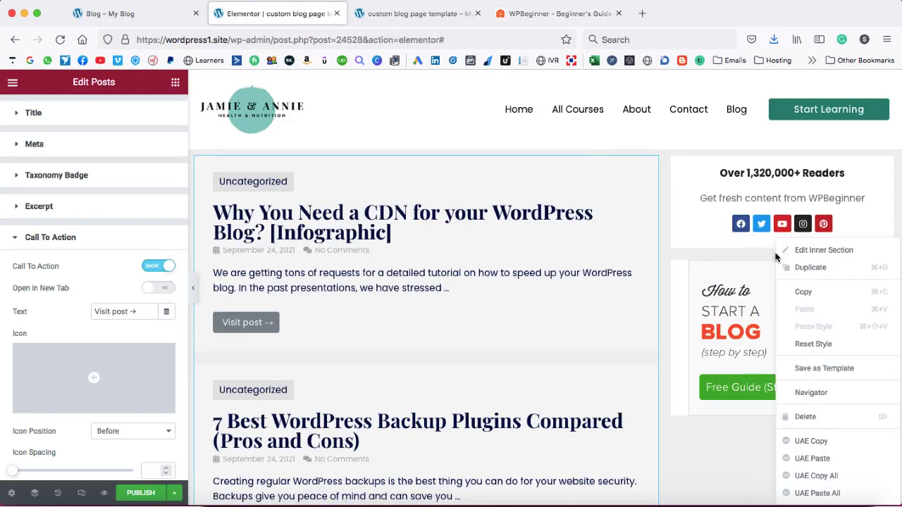
pyautogui.click(789, 269)
pyautogui.scroll(-5, 789, 264)
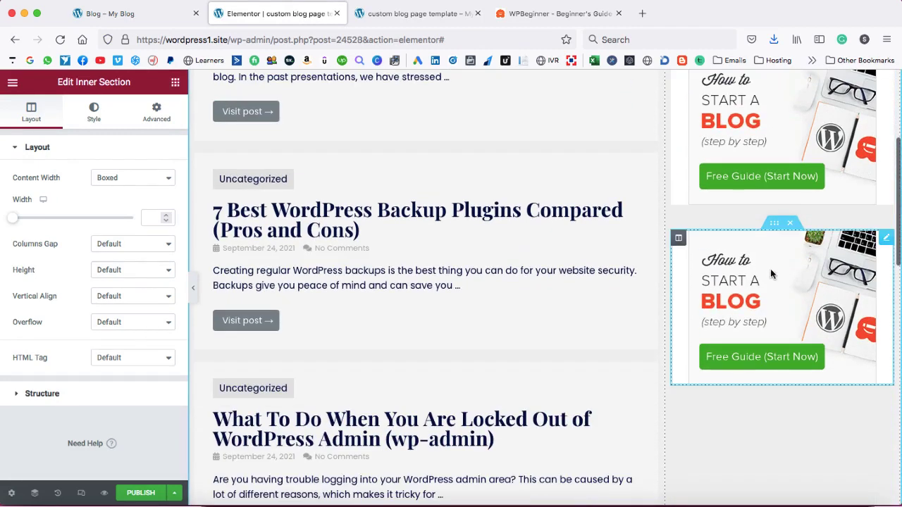
# Replace the image in the duplicated banner section by uploading the saved Website Blueprint picture.
pyautogui.click(760, 278)
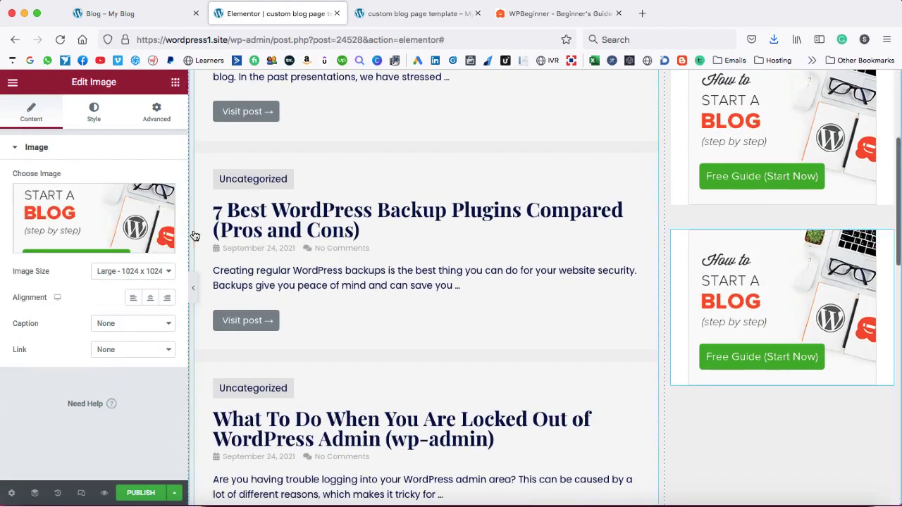
pyautogui.click(96, 243)
pyautogui.click(169, 134)
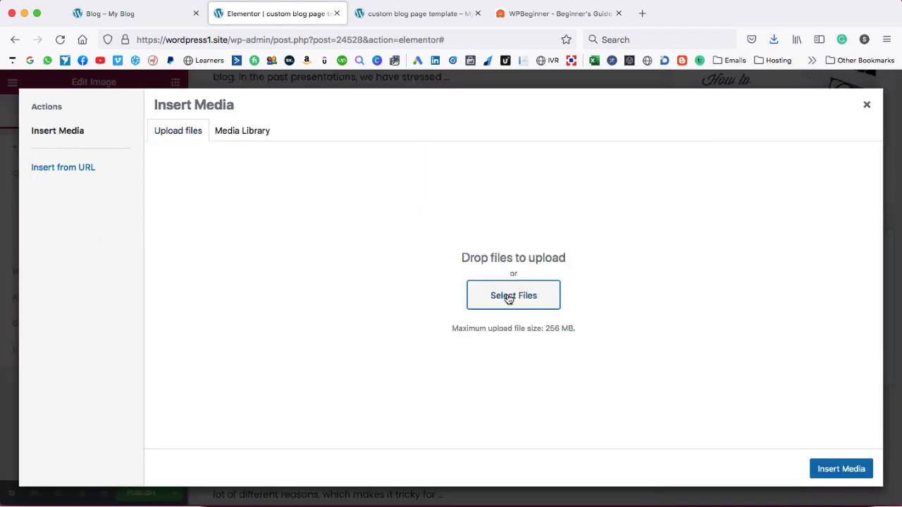
pyautogui.click(509, 297)
pyautogui.doubleClick(221, 67)
pyautogui.click(840, 468)
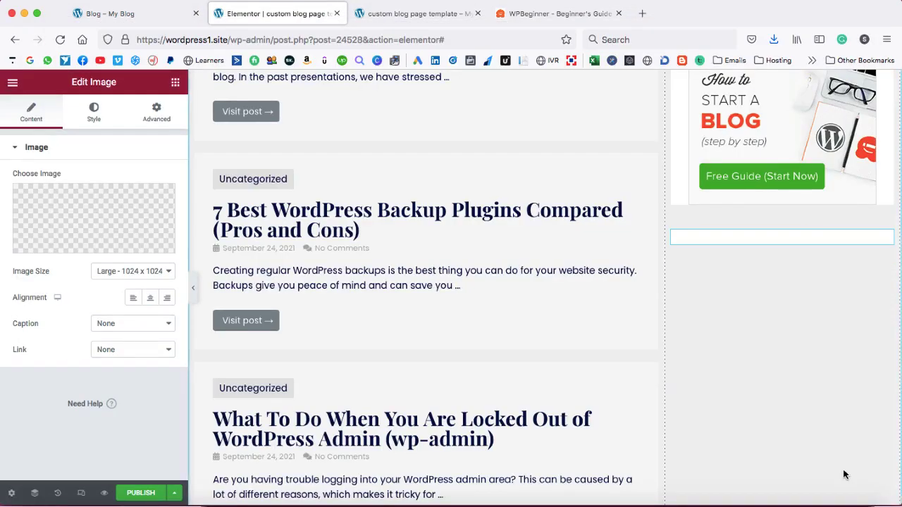
# Check the next sidebar box on the WPBeginner page and duplicate the Website Blueprint inner section in the editor.
pyautogui.click(553, 14)
pyautogui.scroll(-5, 700, 373)
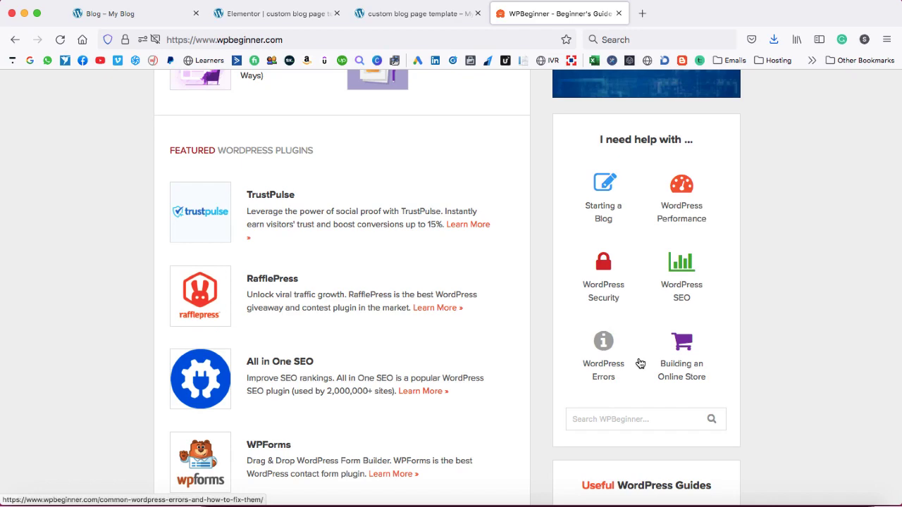
pyautogui.click(275, 13)
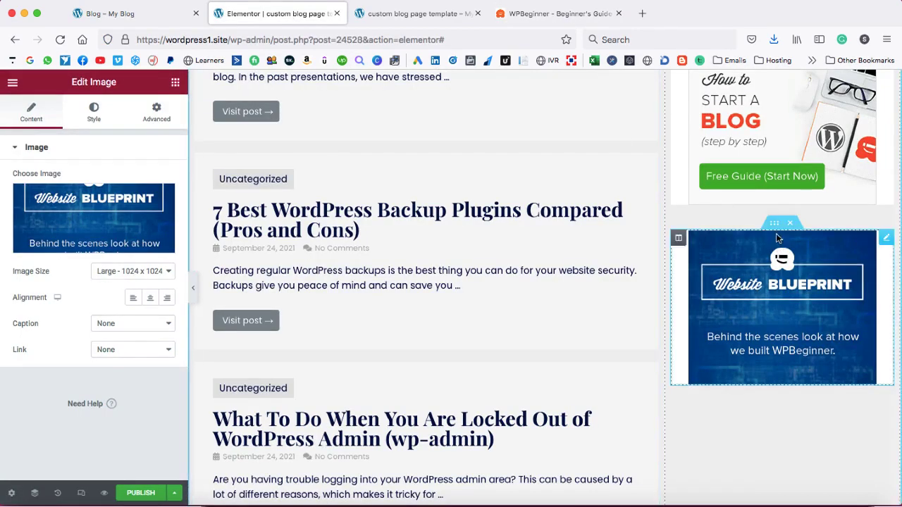
pyautogui.rightClick(776, 233)
pyautogui.click(791, 258)
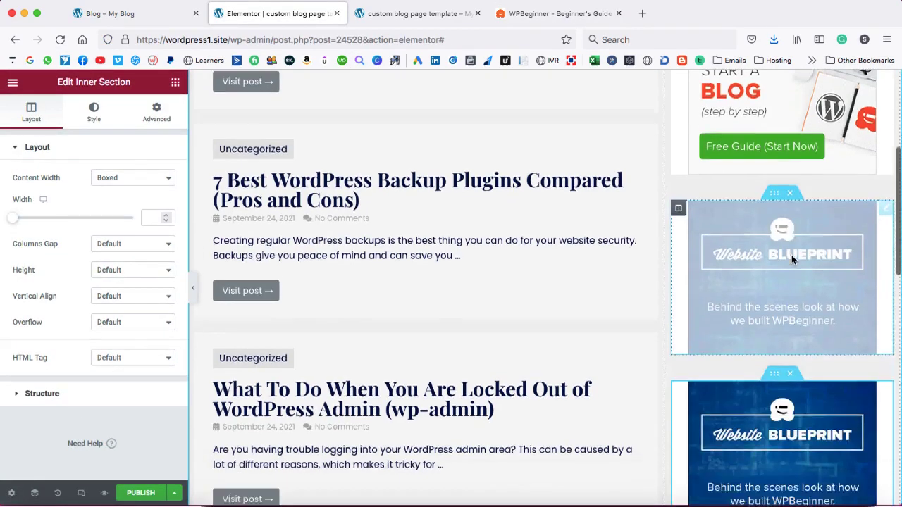
# Delete the image from the lower Website Blueprint copy, leaving its inner section empty.
pyautogui.rightClick(744, 230)
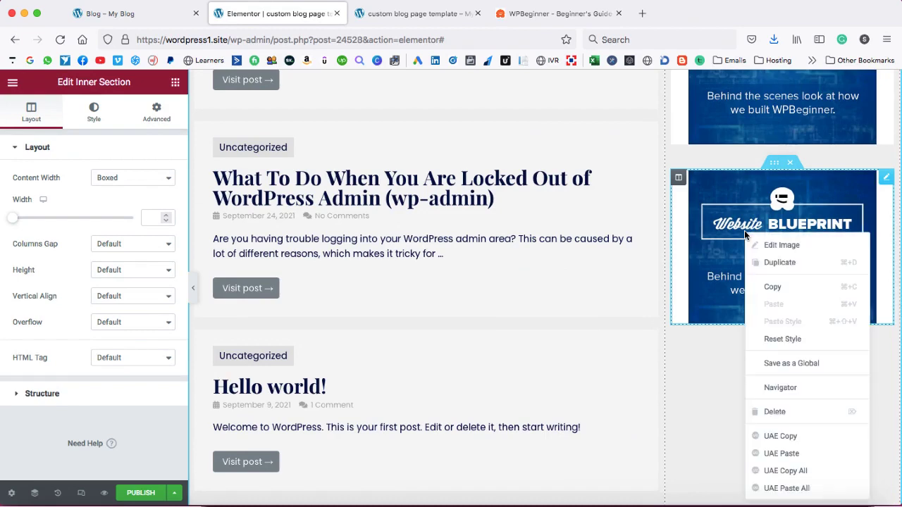
pyautogui.click(570, 14)
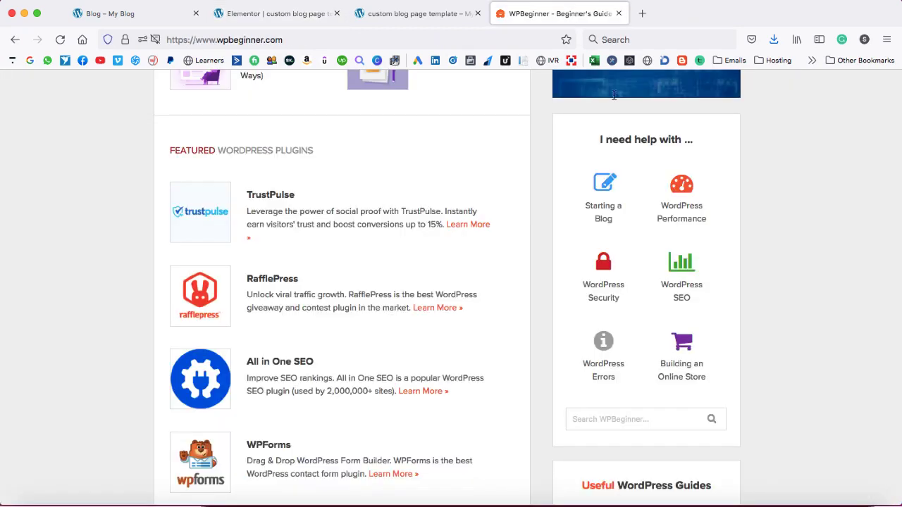
pyautogui.click(272, 15)
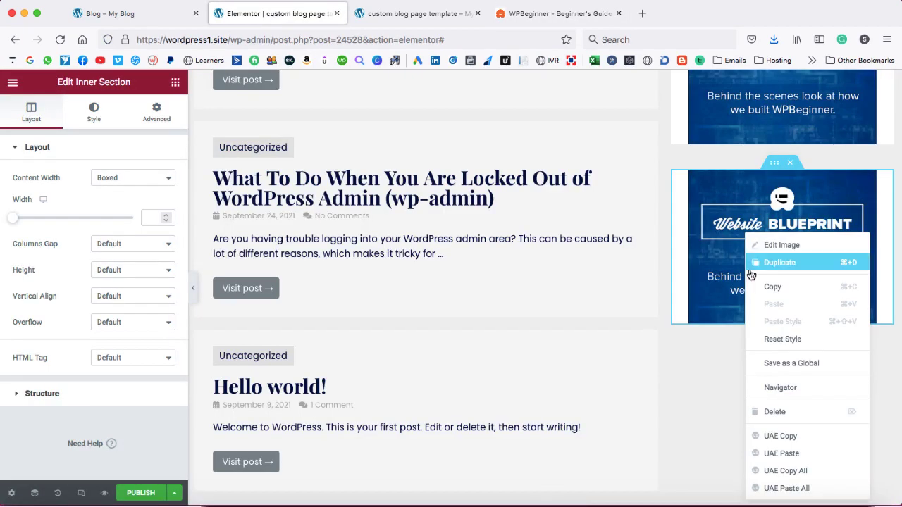
pyautogui.click(789, 408)
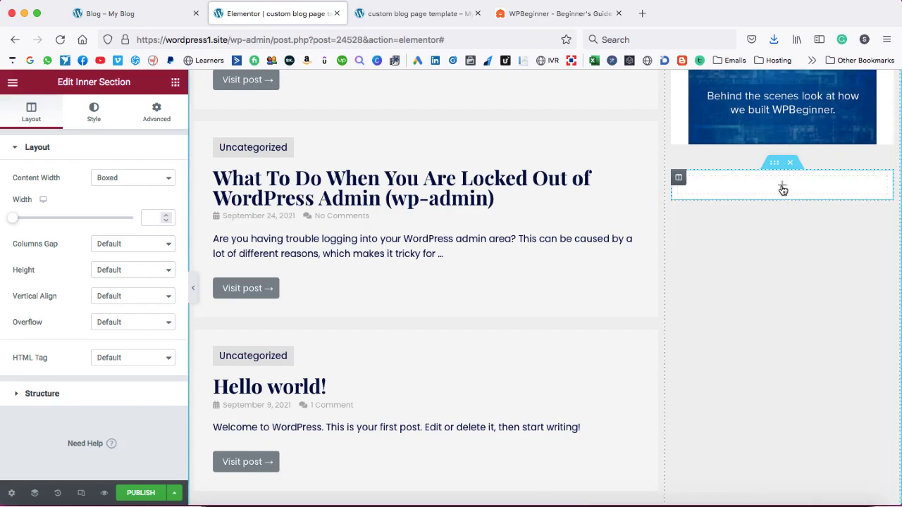
# Duplicate the "Over 1,320,000+ Readers" heading and move the copy into the empty inner section below the Website Blueprint banner.
pyautogui.scroll(10, 782, 189)
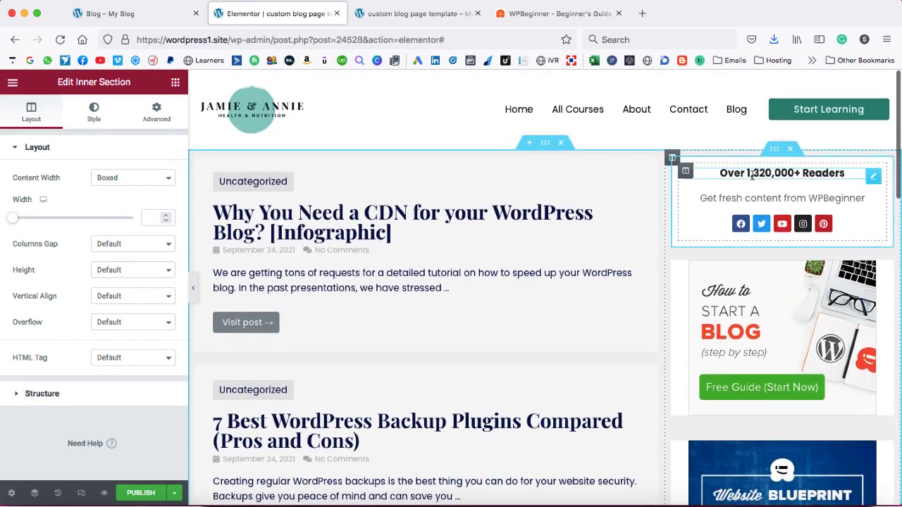
pyautogui.rightClick(755, 172)
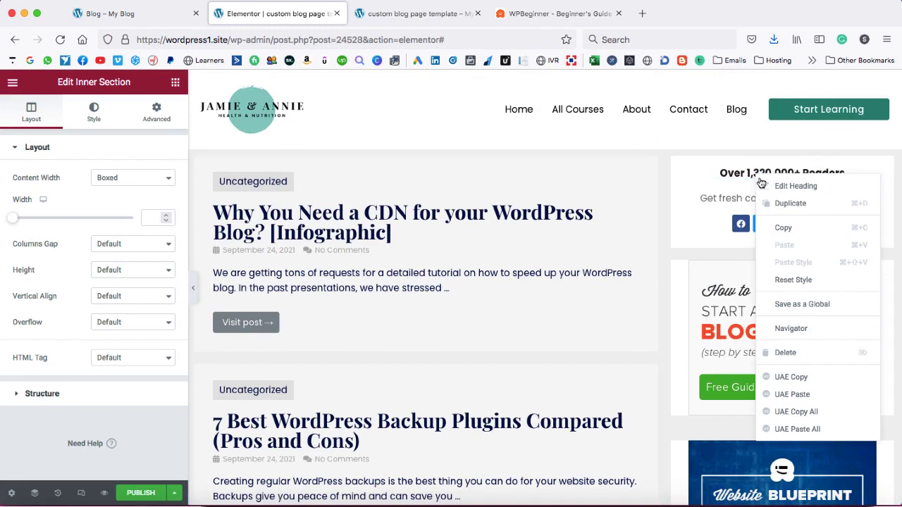
pyautogui.click(781, 203)
pyautogui.moveTo(873, 202); pyautogui.dragTo(767, 308)
# Copy the "I need help with ..." title from the WPBeginner page and use it as the duplicated heading's title.
pyautogui.click(524, 19)
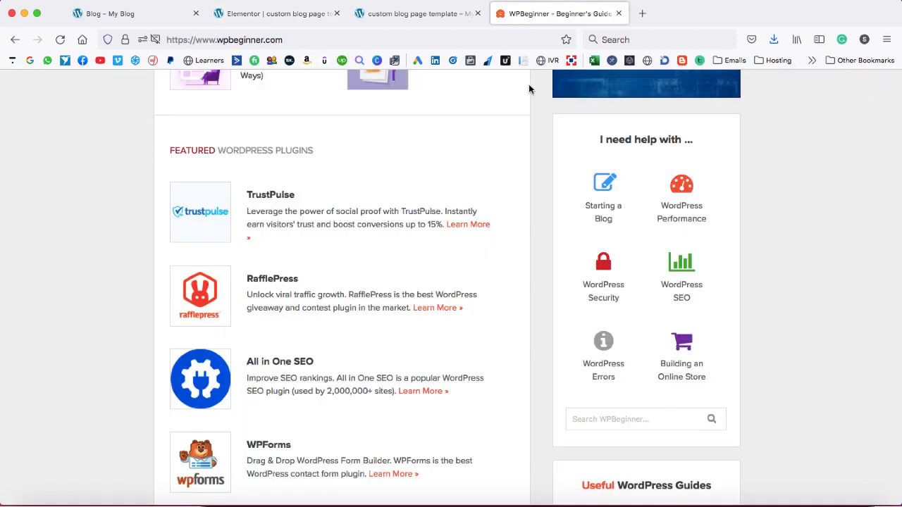
pyautogui.moveTo(600, 138); pyautogui.dragTo(693, 141)
pyautogui.rightClick(668, 144)
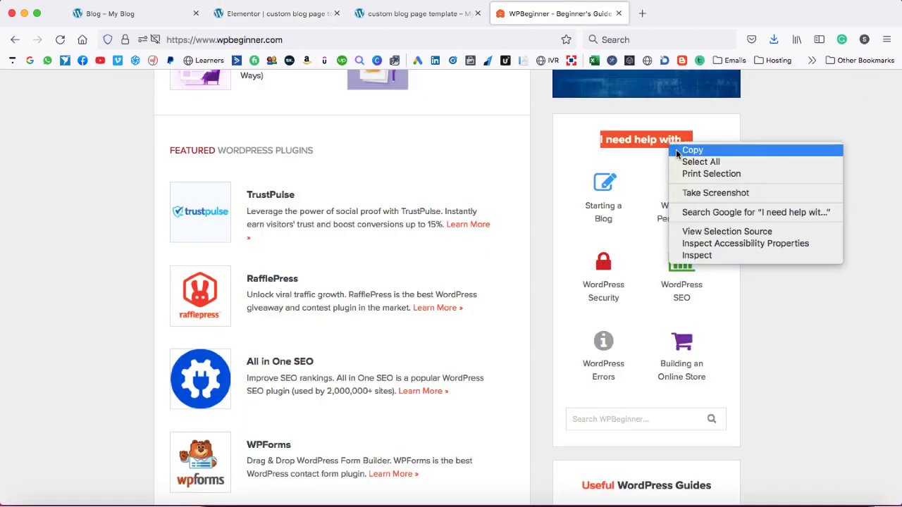
pyautogui.click(681, 150)
pyautogui.click(308, 21)
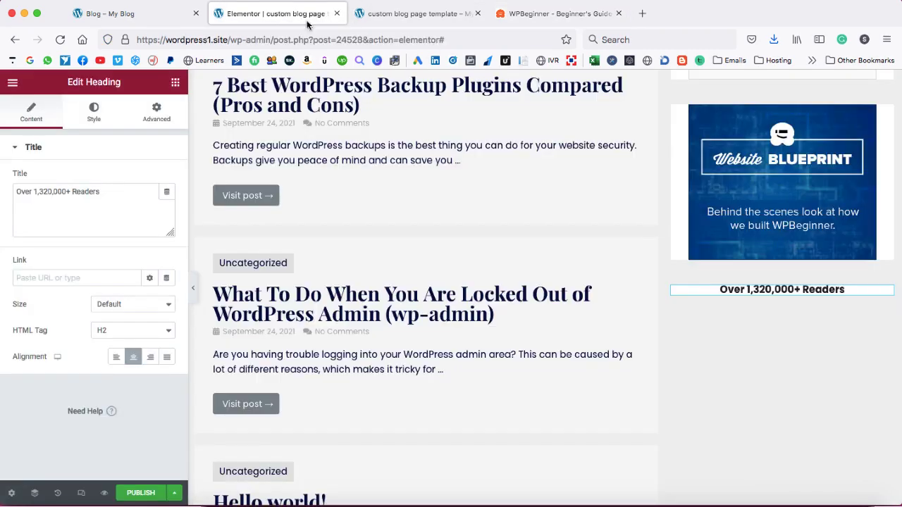
pyautogui.click(814, 289)
pyautogui.moveTo(111, 192); pyautogui.dragTo(6, 191)
pyautogui.hotkey('ctrl', 'v')
# Check the icon links in WPBeginner's "I need help with ..." box, opening the Starting a Blog page and going back.
pyautogui.click(510, 21)
pyautogui.click(631, 194)
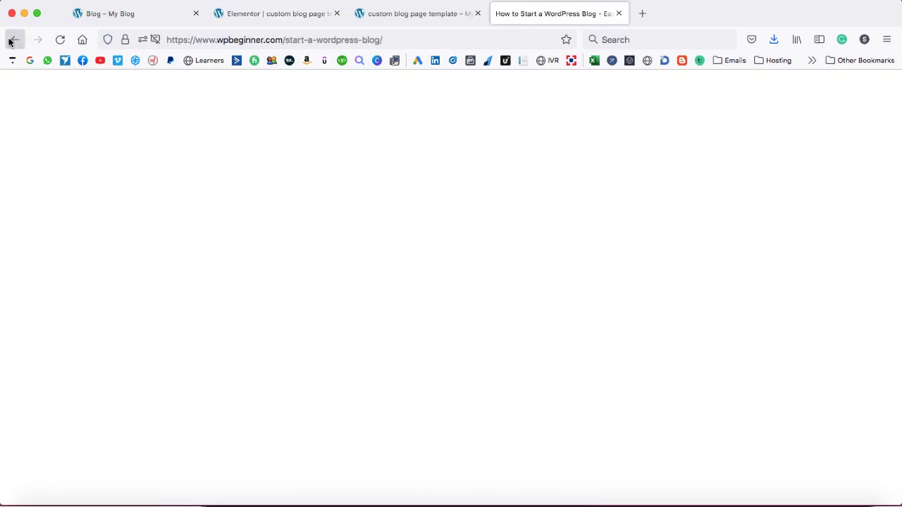
pyautogui.click(15, 39)
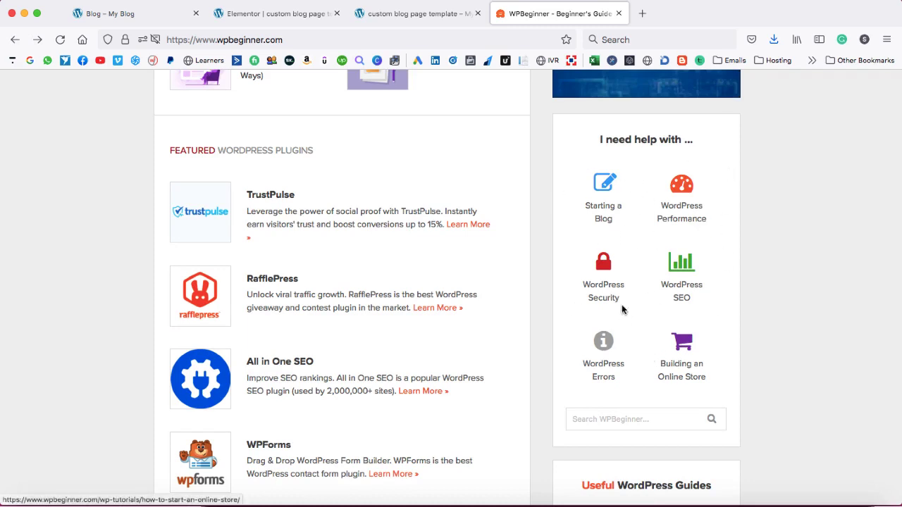
# Duplicate the "I need help with ..." inner section in the Elementor template and set the copy's top and bottom margins to 0.
pyautogui.click(294, 14)
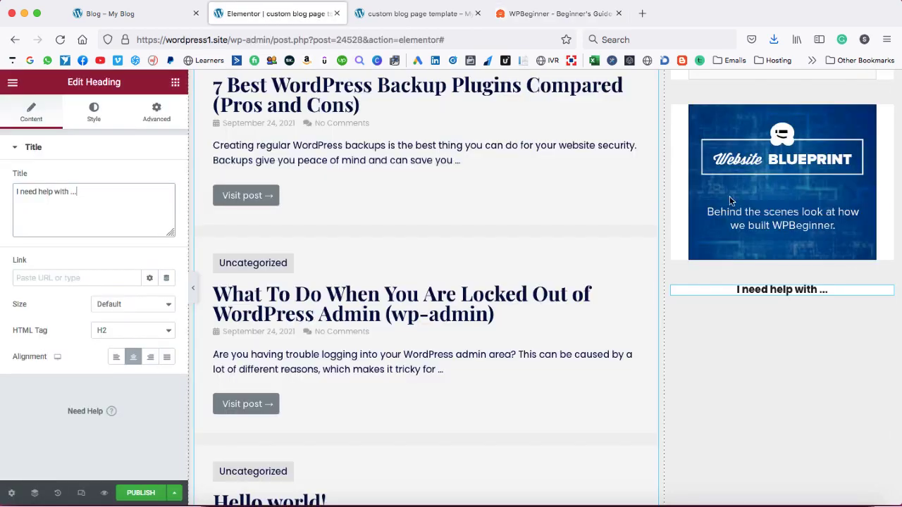
pyautogui.rightClick(775, 281)
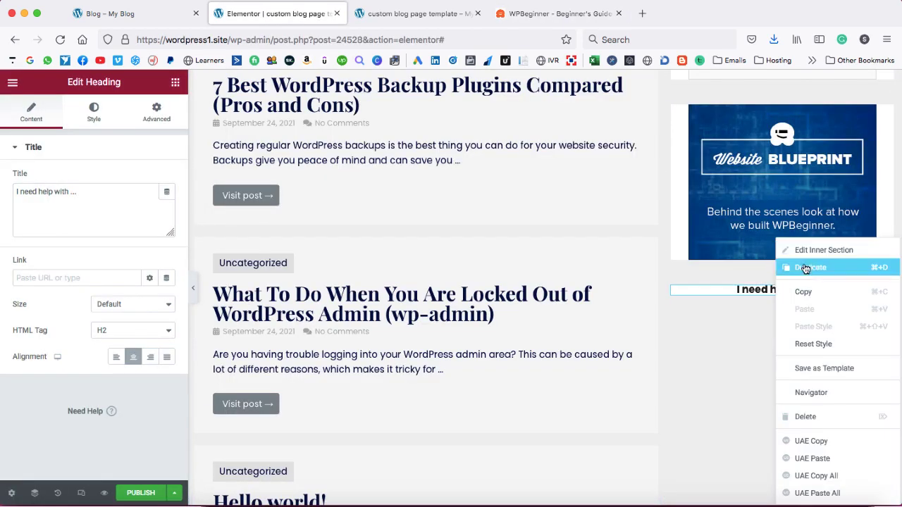
pyautogui.click(805, 265)
pyautogui.click(157, 113)
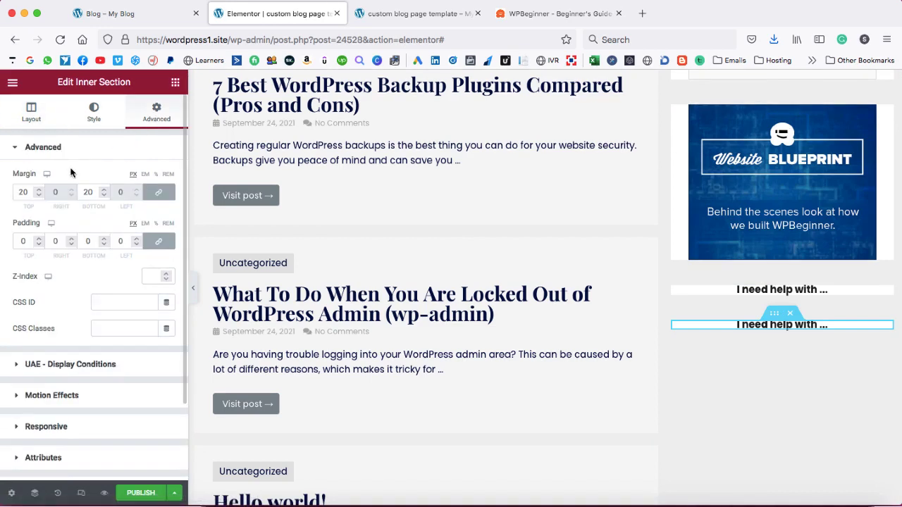
pyautogui.click(26, 190)
pyautogui.write('0')
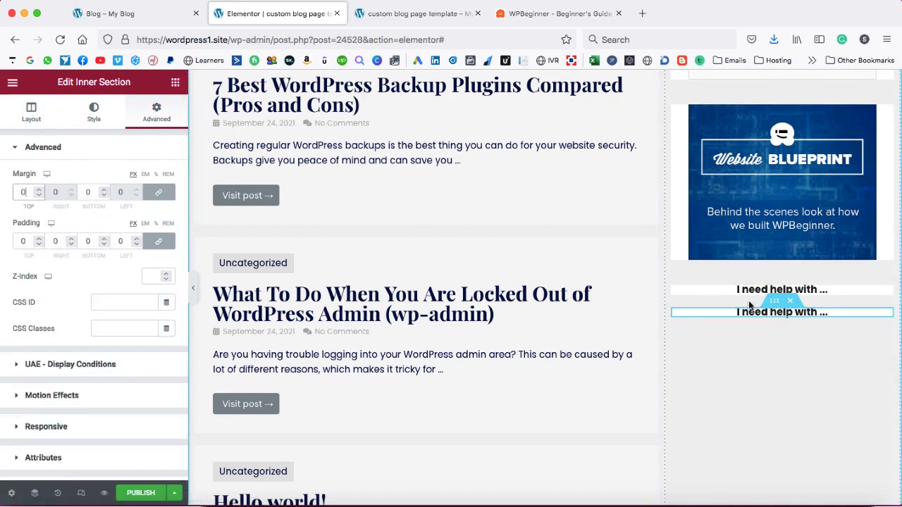
# Unlink the upper "I need help with ..." inner section's margins and set its bottom margin to 0.
pyautogui.rightClick(774, 284)
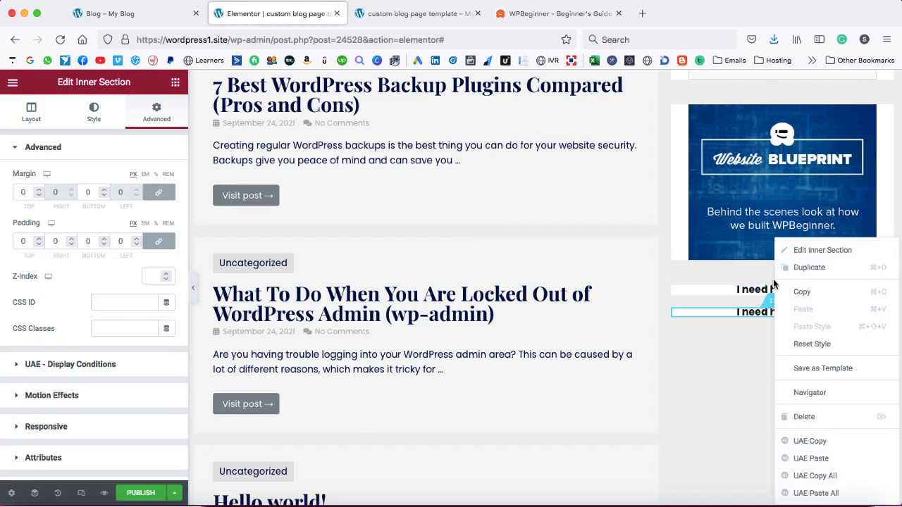
pyautogui.click(794, 248)
pyautogui.click(154, 121)
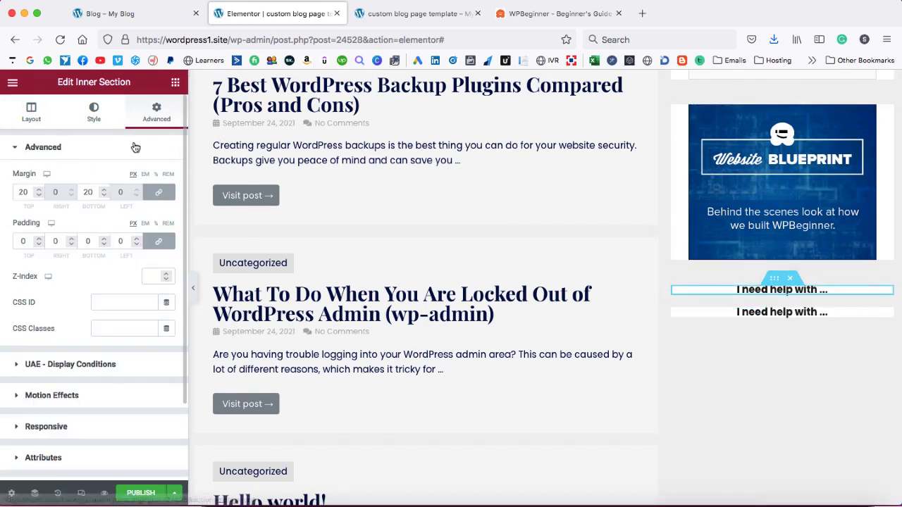
pyautogui.doubleClick(88, 191)
pyautogui.write('0')
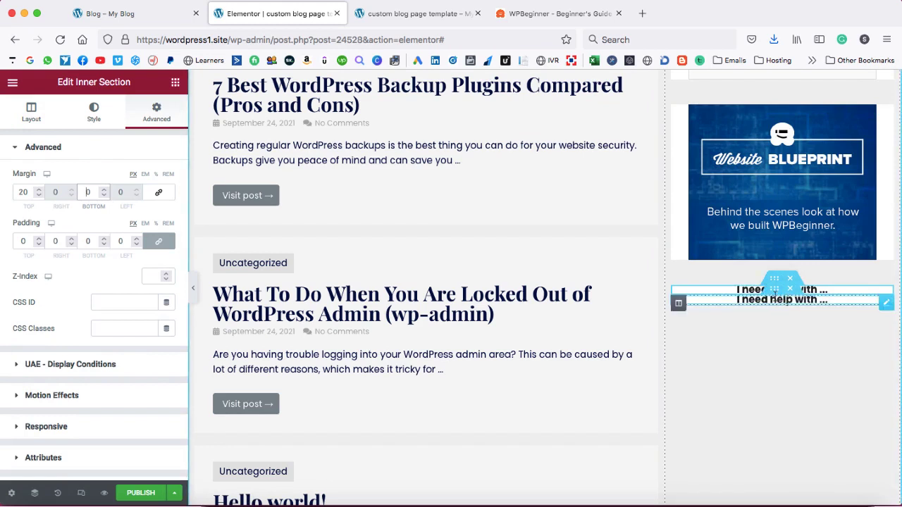
# Delete the heading from the lower inner section copy and add a second column to it.
pyautogui.rightClick(779, 301)
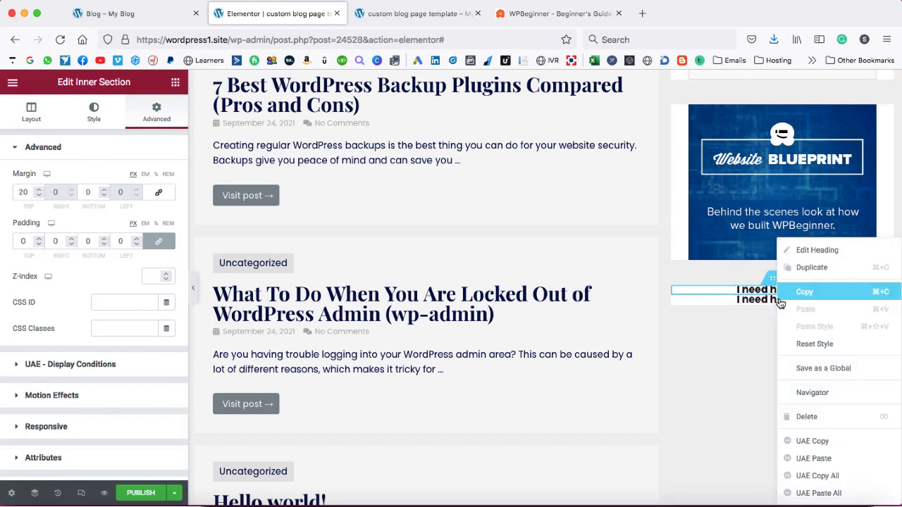
pyautogui.click(797, 416)
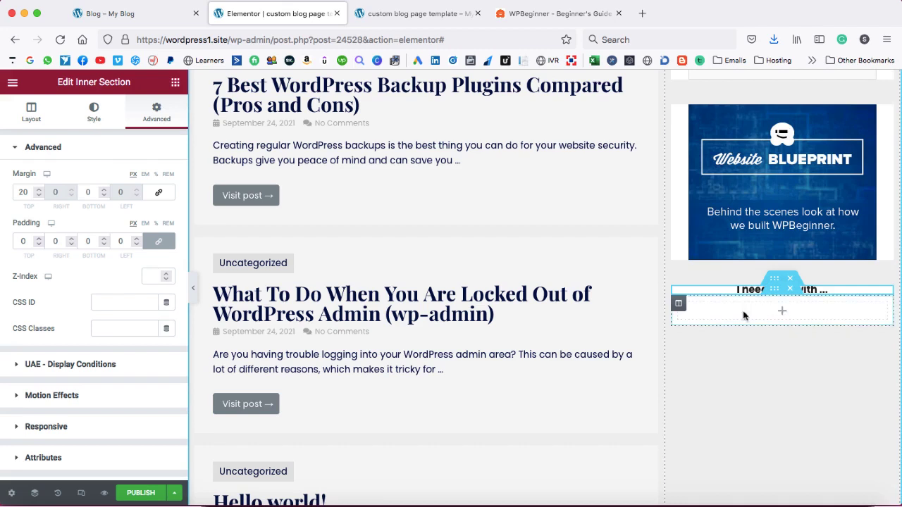
pyautogui.rightClick(679, 306)
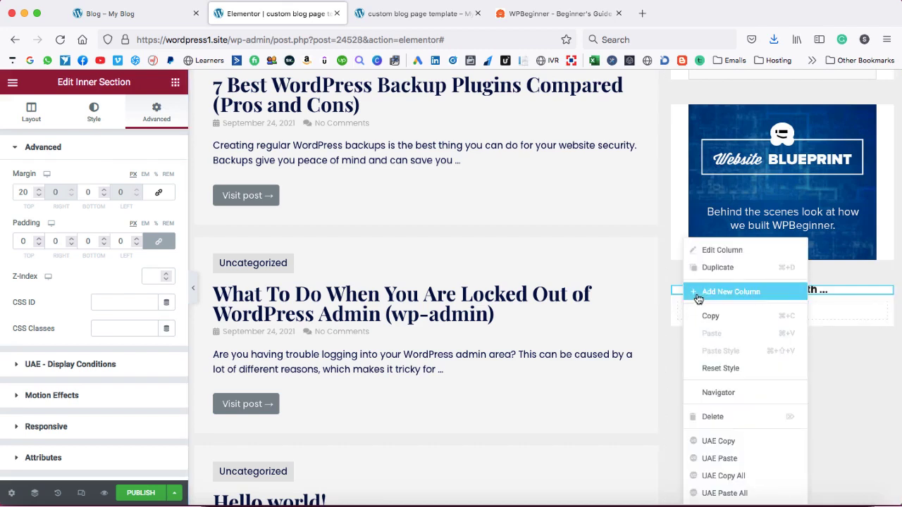
pyautogui.click(700, 296)
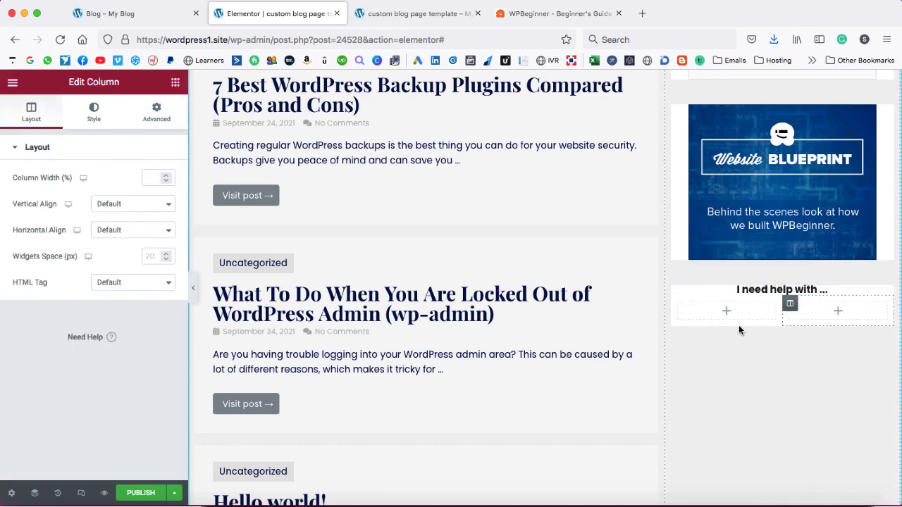
# Add an Icon Box widget to the first column of the inner section under the "I need help with ..." heading.
pyautogui.click(726, 312)
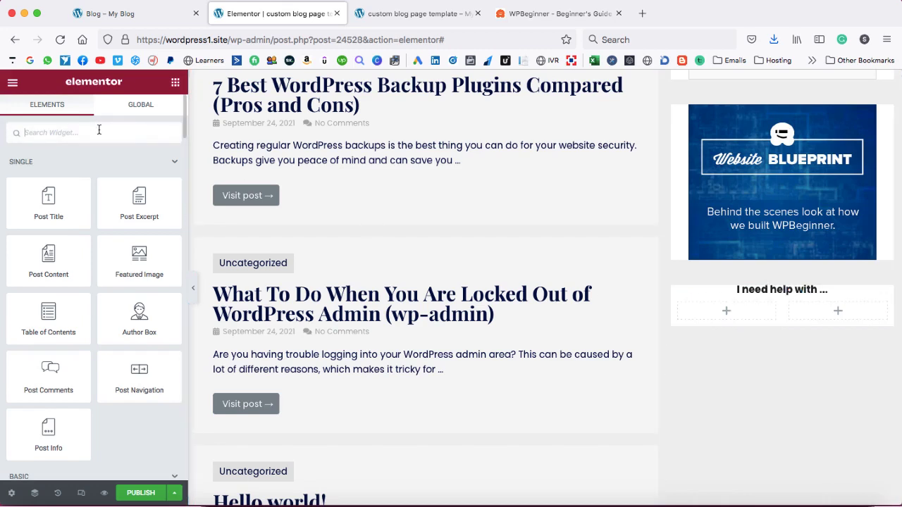
pyautogui.write('icon')
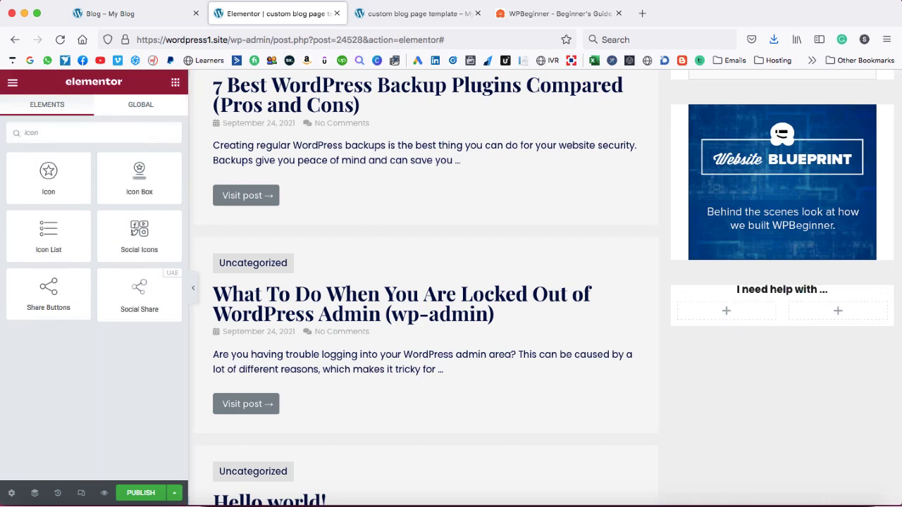
pyautogui.moveTo(129, 175); pyautogui.dragTo(719, 312)
# Check the Starting a Blog icon on the WPBeginner page and set the icon box to the outlined Edit icon.
pyautogui.press('super+4')
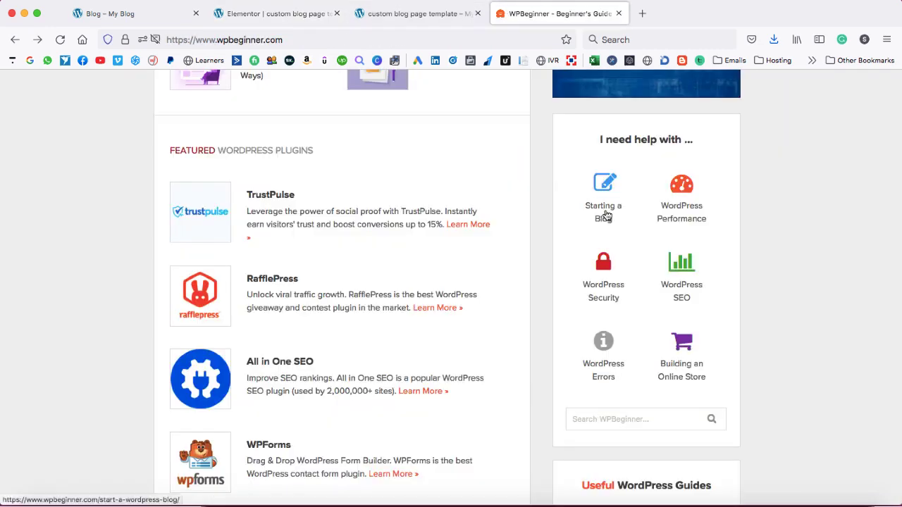
pyautogui.click(289, 14)
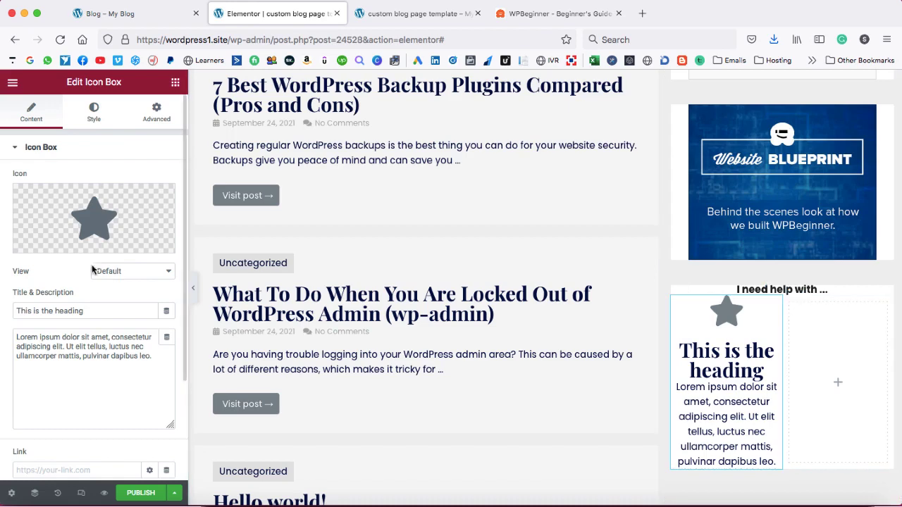
pyautogui.click(53, 244)
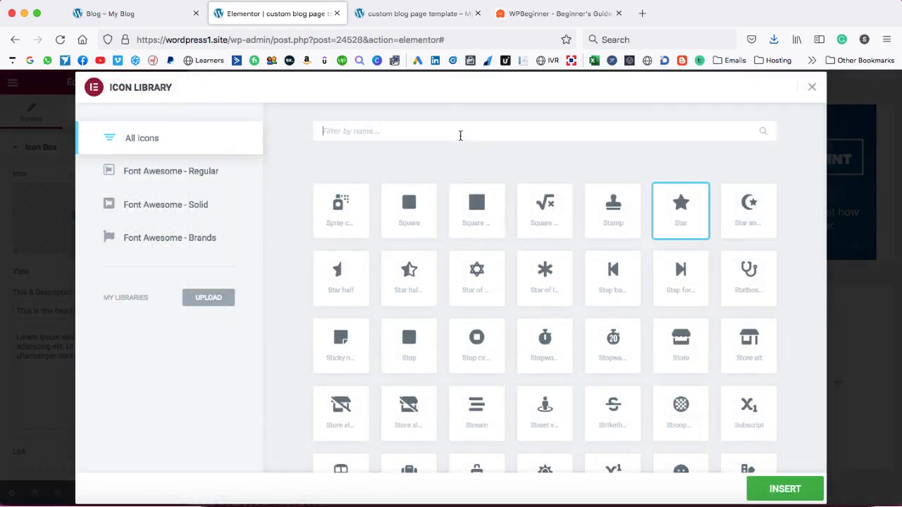
pyautogui.write('edi')
pyautogui.click(410, 210)
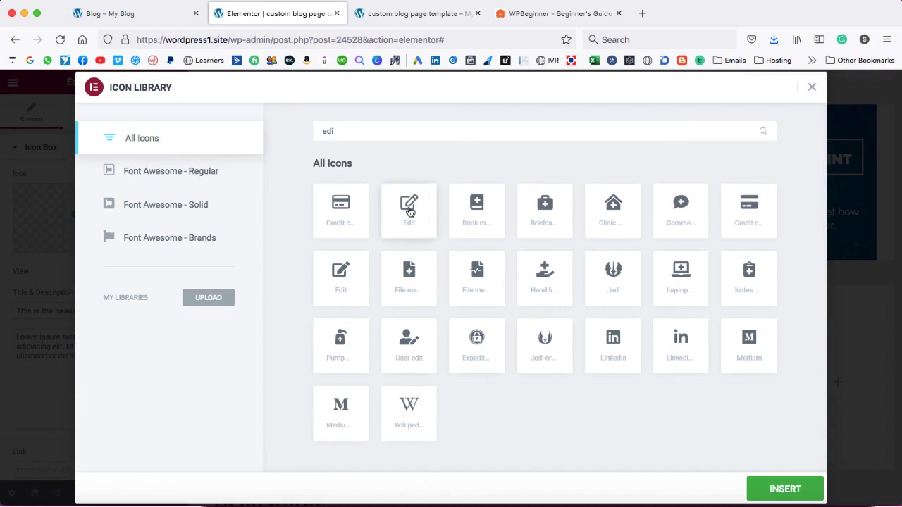
pyautogui.click(785, 489)
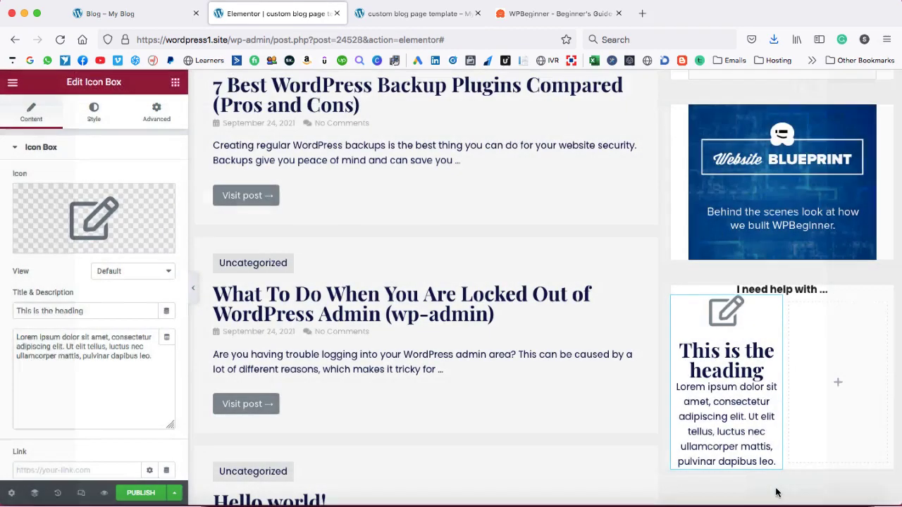
# Set the icon box title to "Starting a blog" and clear its description text.
pyautogui.tripleClick(99, 308)
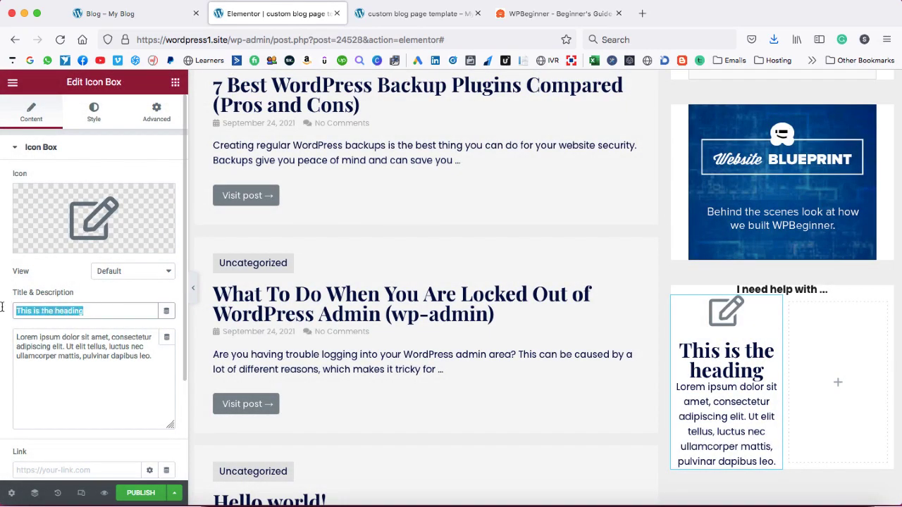
pyautogui.write('Starting a blog')
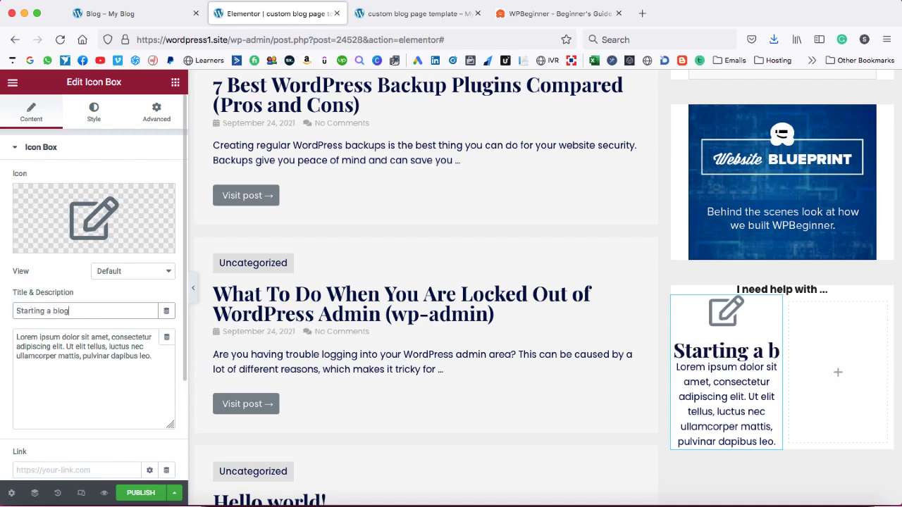
pyautogui.moveTo(150, 358); pyautogui.dragTo(15, 337)
pyautogui.press('BackSpace')
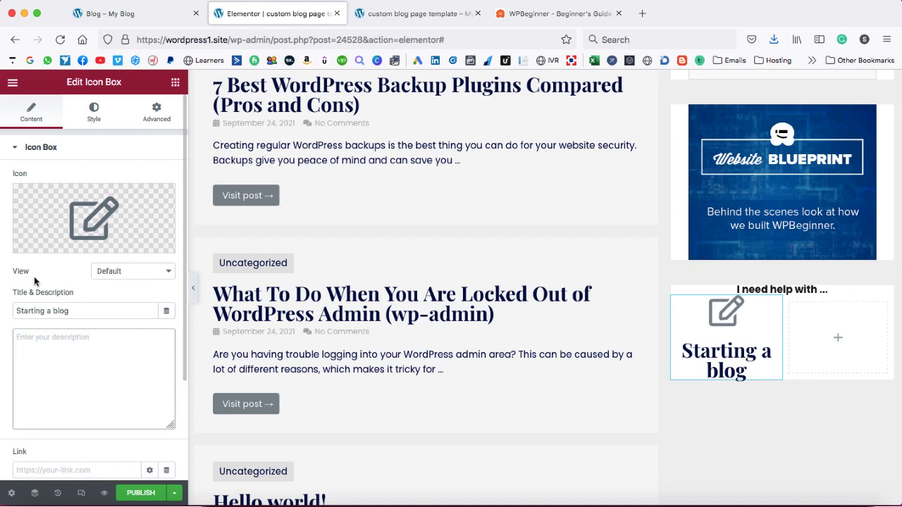
# Set the icon's primary color to a light blue.
pyautogui.click(94, 113)
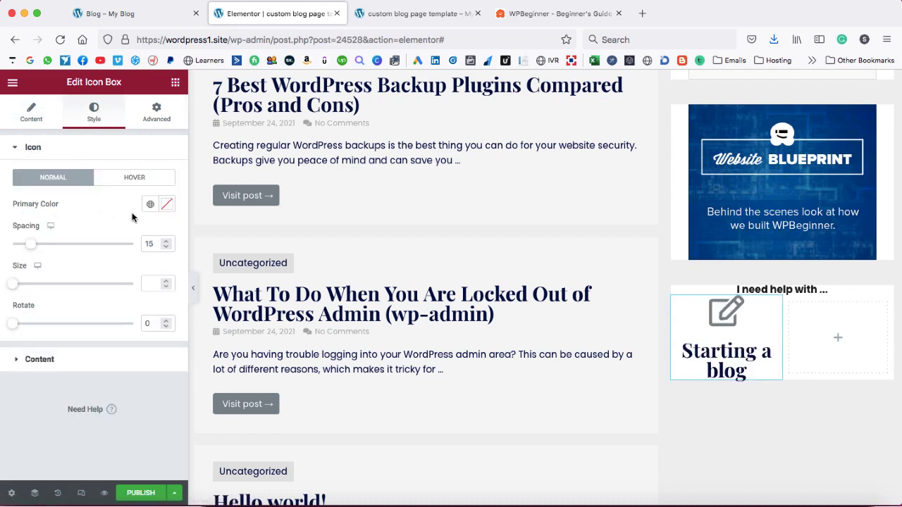
pyautogui.click(168, 206)
pyautogui.write('#24C2E6')
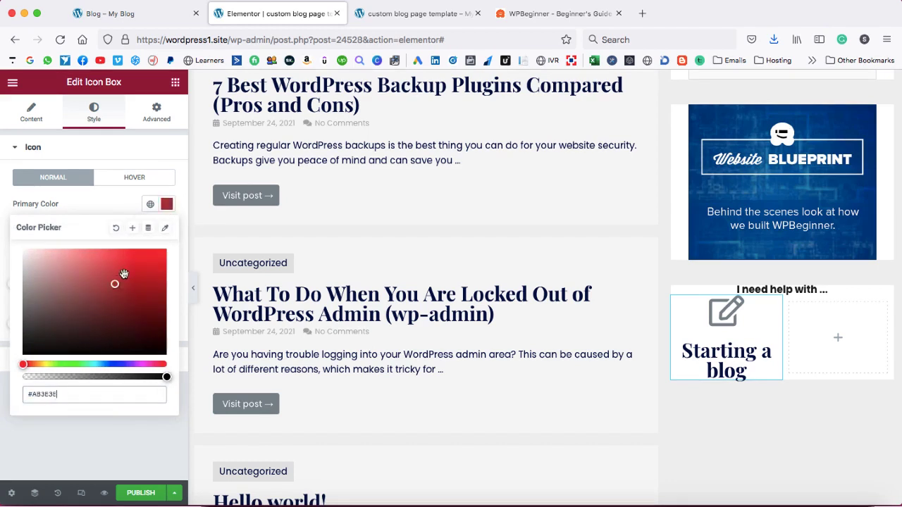
pyautogui.moveTo(144, 260); pyautogui.dragTo(159, 256)
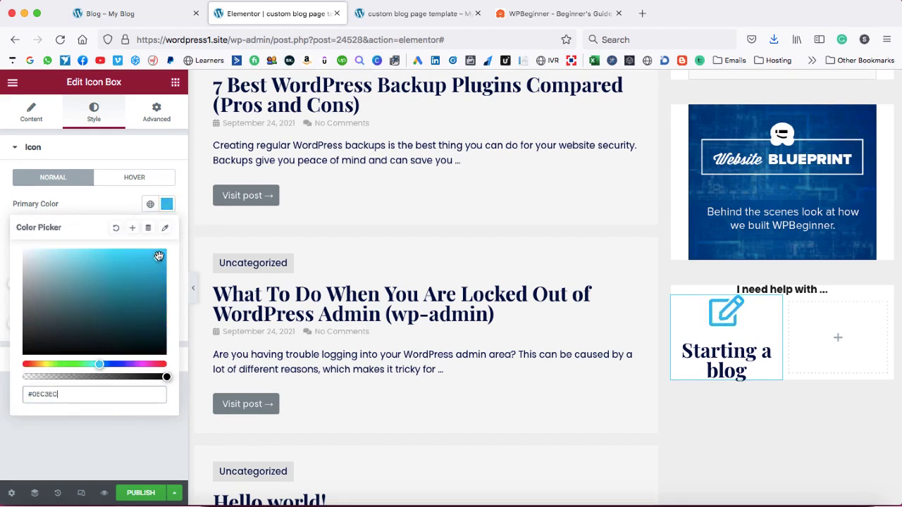
pyautogui.click(100, 204)
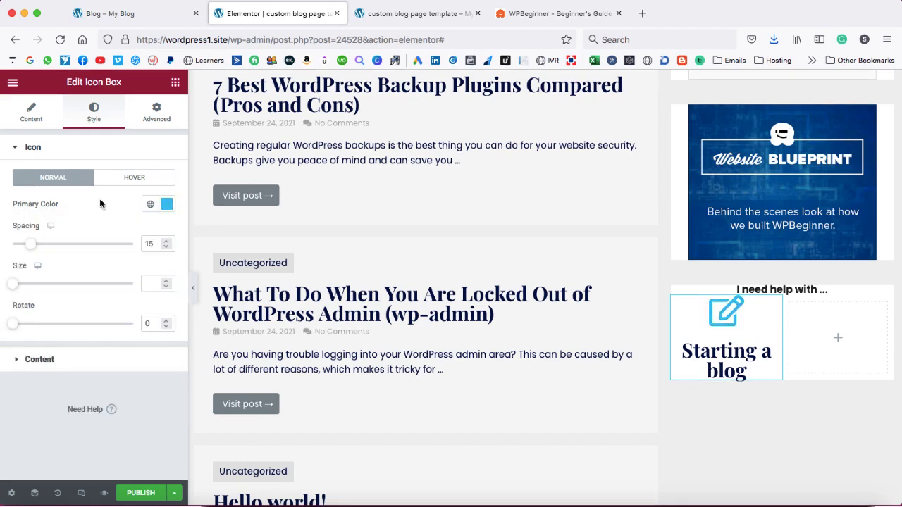
# Set the icon box title's typography to Poppins, size 17 px and weight 400.
pyautogui.click(17, 362)
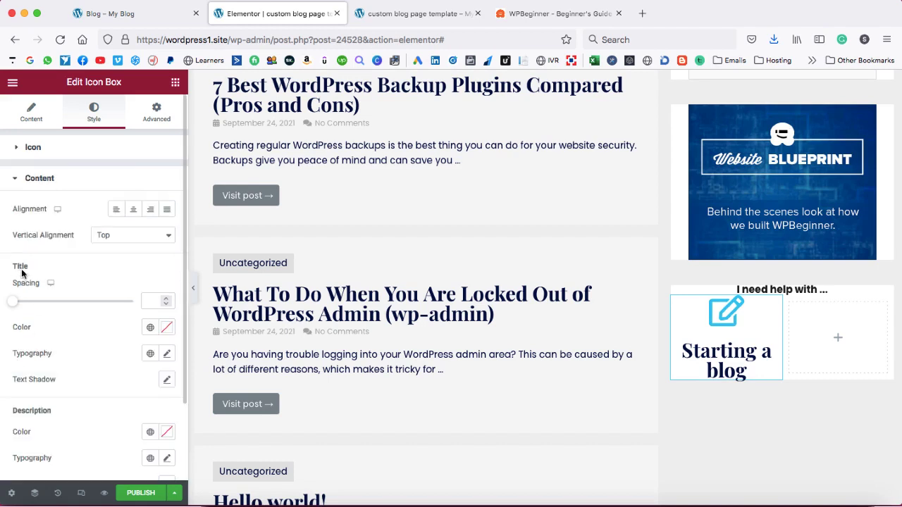
pyautogui.click(167, 354)
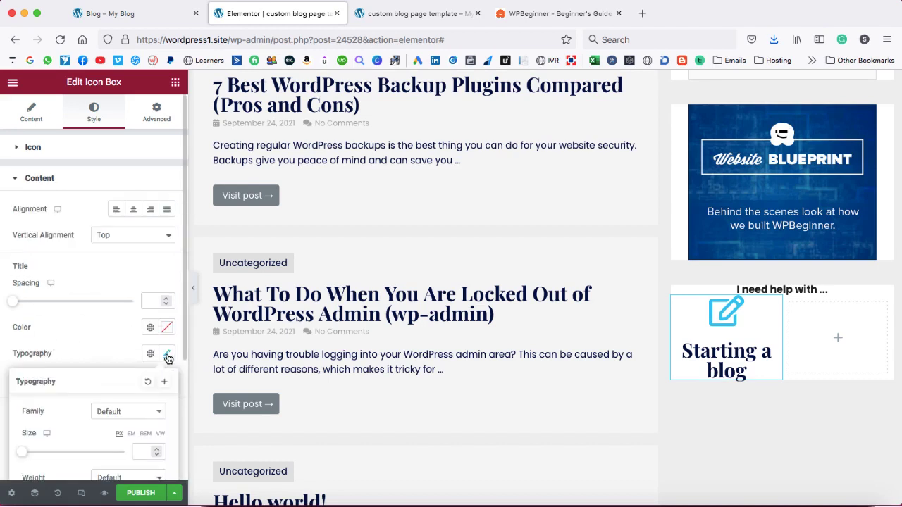
pyautogui.click(143, 411)
pyautogui.write('pop')
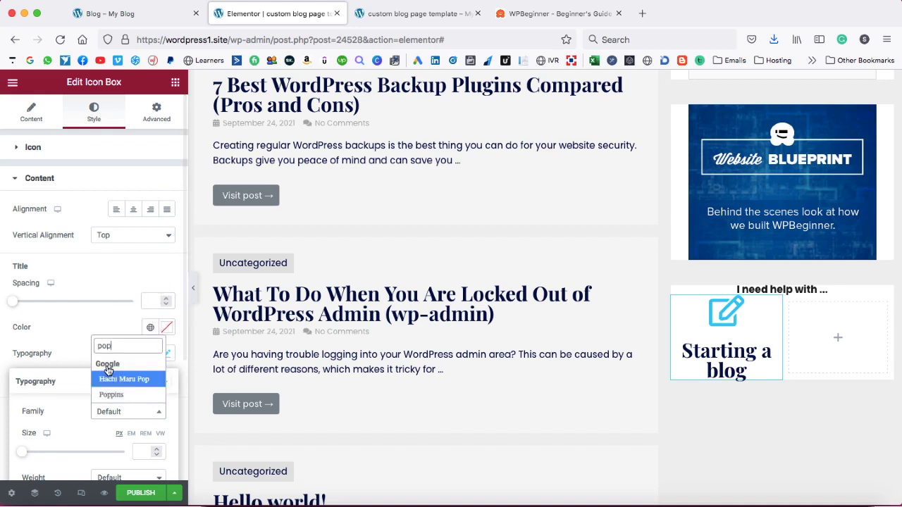
pyautogui.click(112, 392)
pyautogui.scroll(-3, 130, 390)
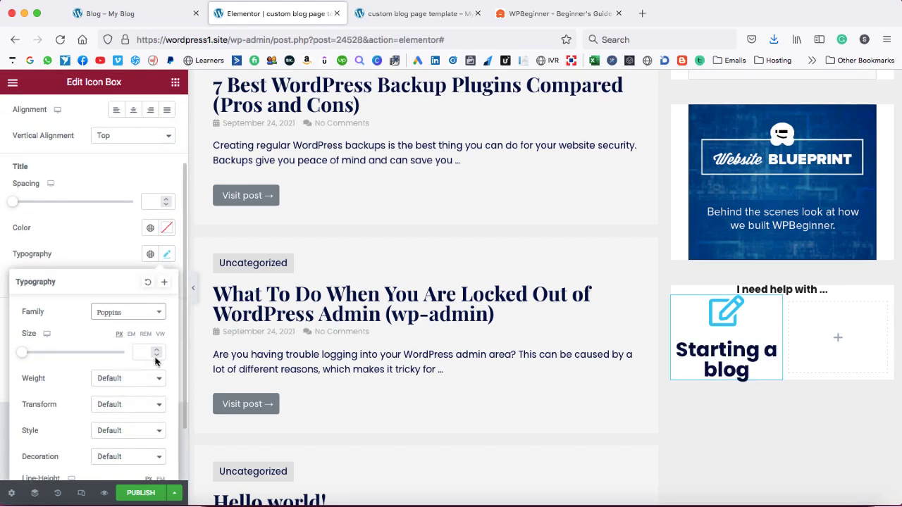
pyautogui.moveTo(156, 354); pyautogui.dragTo(157, 354)
pyautogui.scroll(-2, 134, 381)
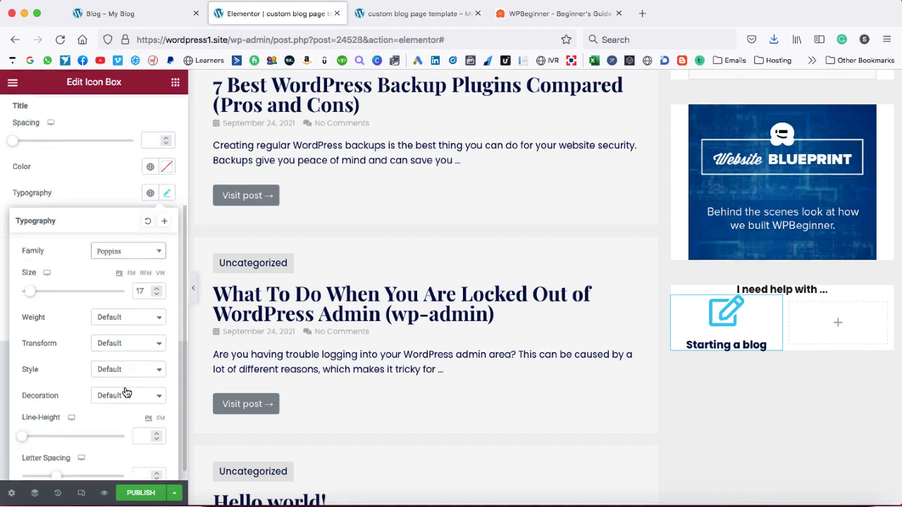
pyautogui.click(113, 312)
pyautogui.click(112, 255)
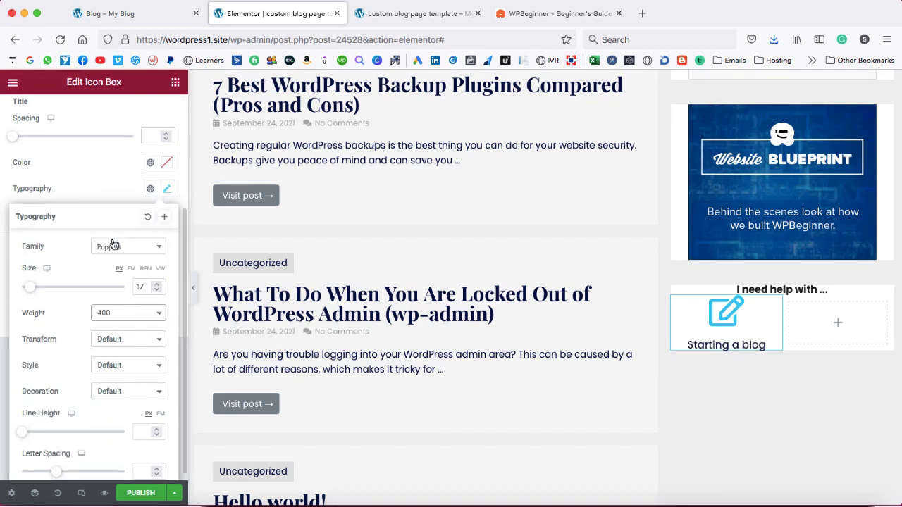
pyautogui.click(98, 174)
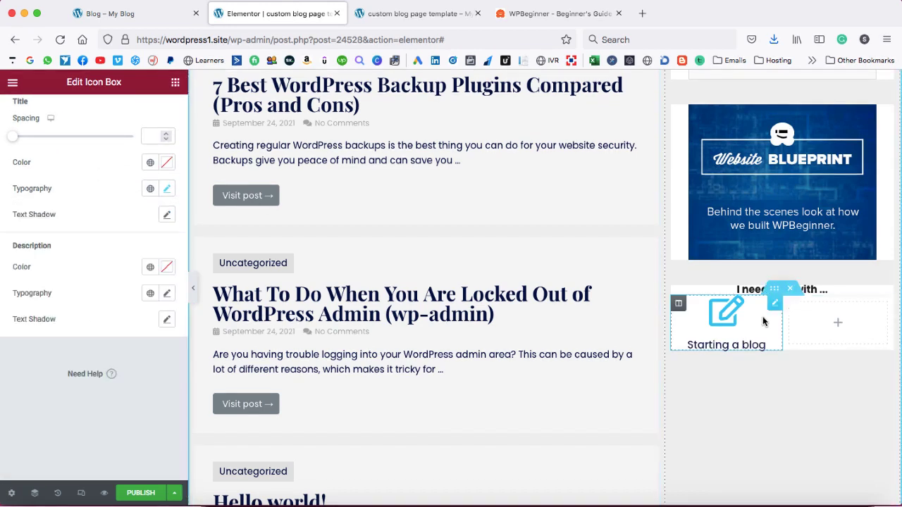
# Unlink the padding of the inner section holding the Starting a blog icon box and set its top padding to 24 px.
pyautogui.rightClick(774, 289)
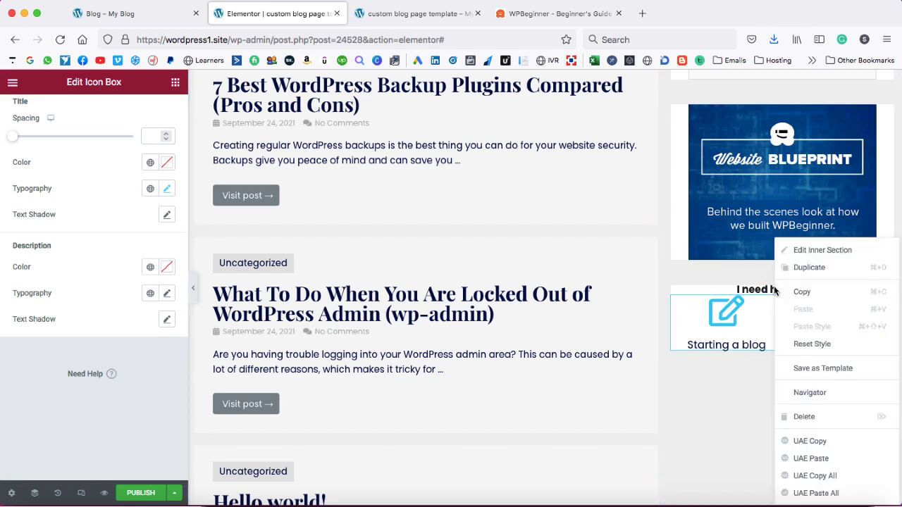
pyautogui.click(816, 251)
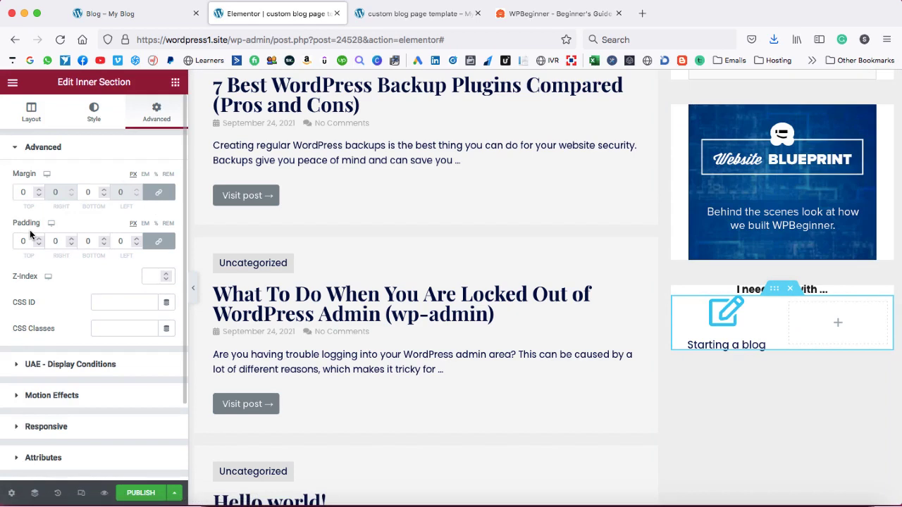
pyautogui.click(157, 242)
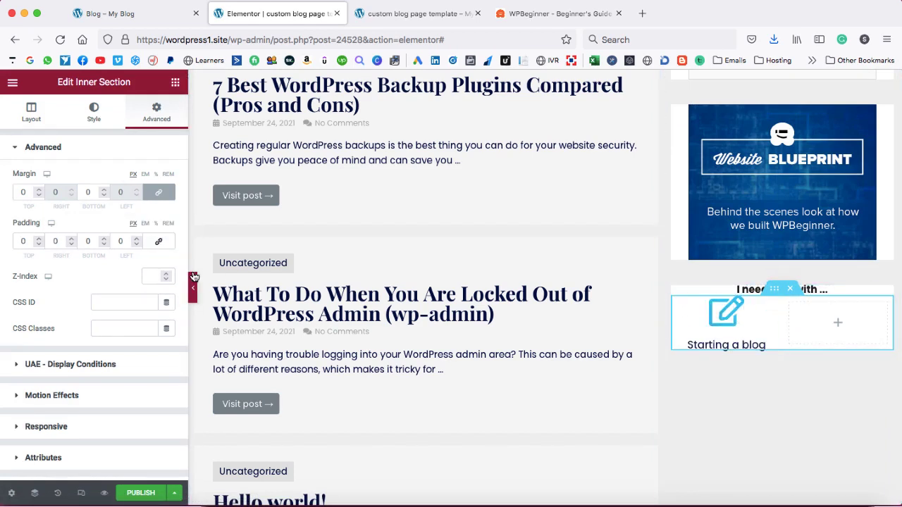
pyautogui.moveTo(39, 237); pyautogui.dragTo(39, 241)
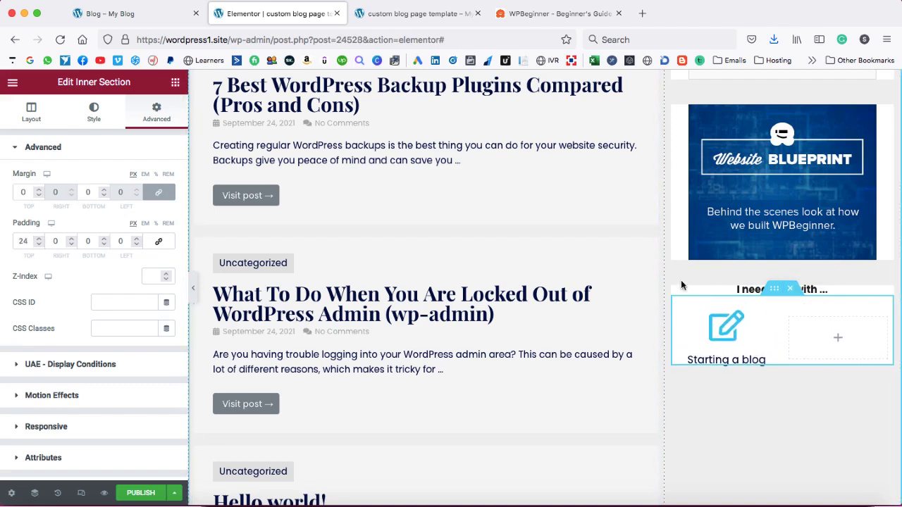
# Unlink the padding of the inner section holding the "I need help with ..." heading and set its top padding to 16 px.
pyautogui.click(810, 246)
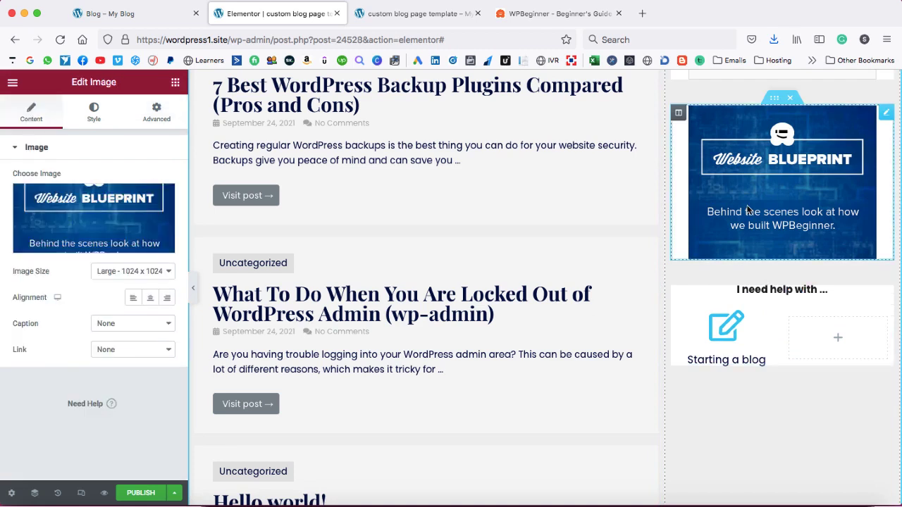
pyautogui.rightClick(743, 278)
pyautogui.click(761, 201)
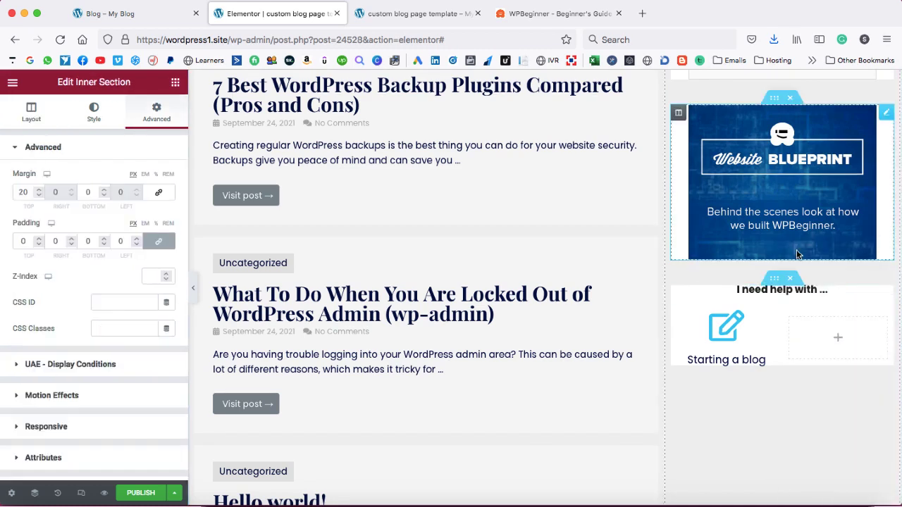
pyautogui.click(159, 241)
pyautogui.moveTo(38, 240); pyautogui.dragTo(38, 239)
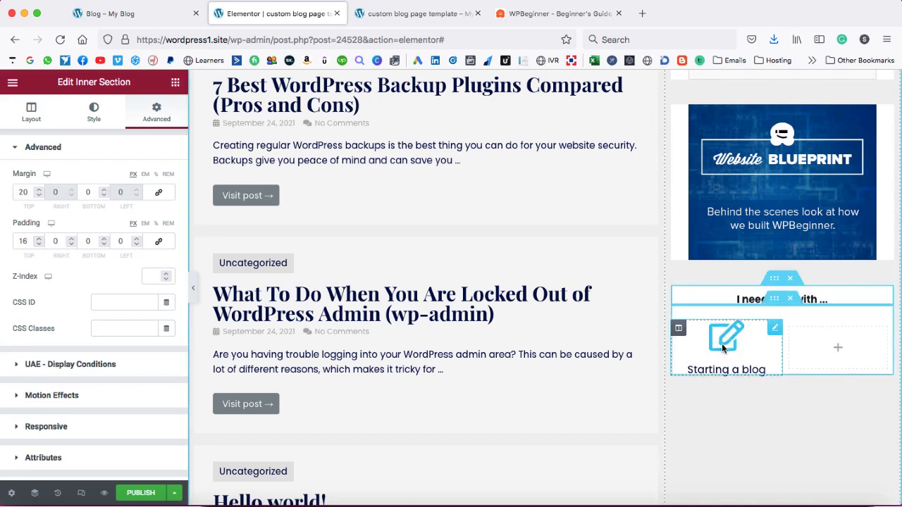
# Duplicate the column with the Starting a blog icon box and delete the empty column from that row.
pyautogui.rightClick(679, 331)
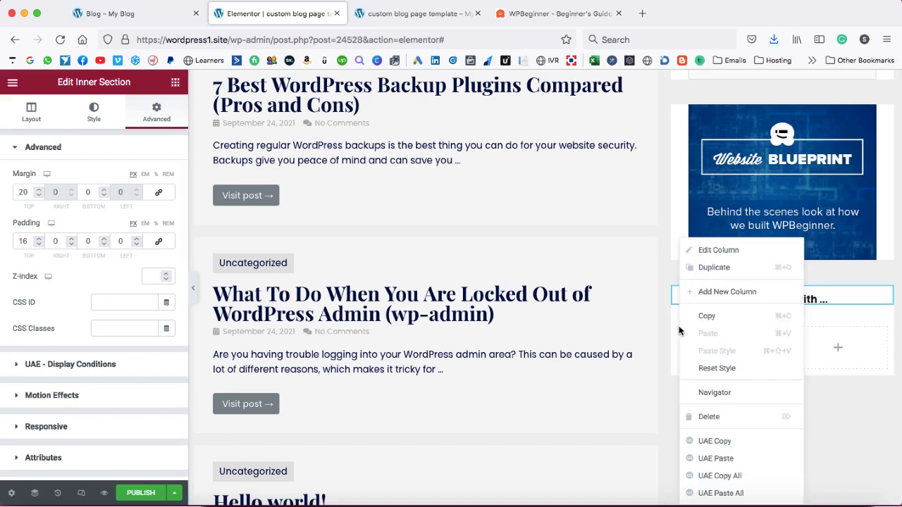
pyautogui.click(712, 269)
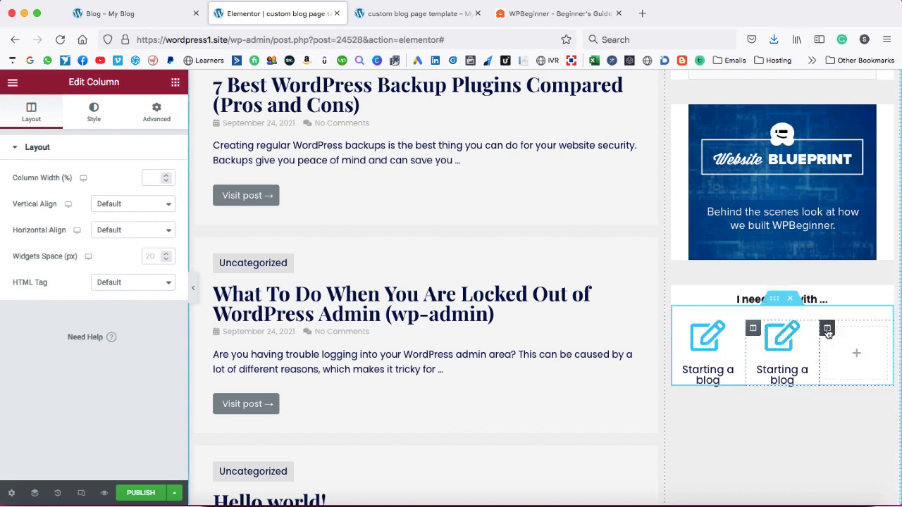
pyautogui.rightClick(827, 330)
pyautogui.click(812, 420)
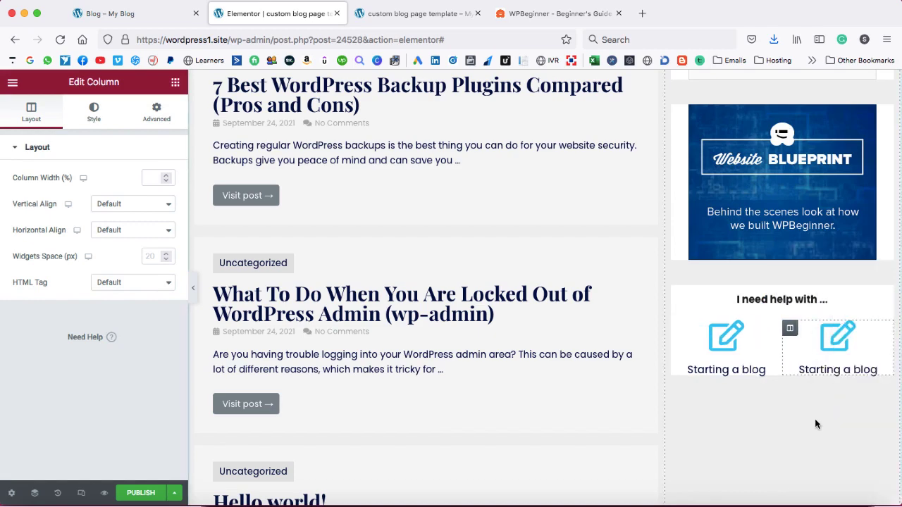
# Check the second help link on the WPBeginner page and set the duplicated icon box to the charging station icon, found with "char".
pyautogui.click(834, 343)
pyautogui.click(558, 21)
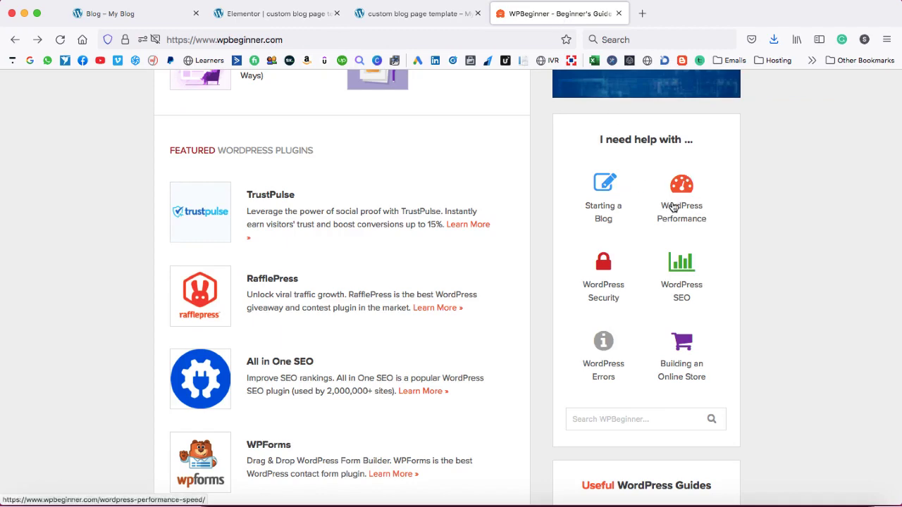
pyautogui.click(310, 14)
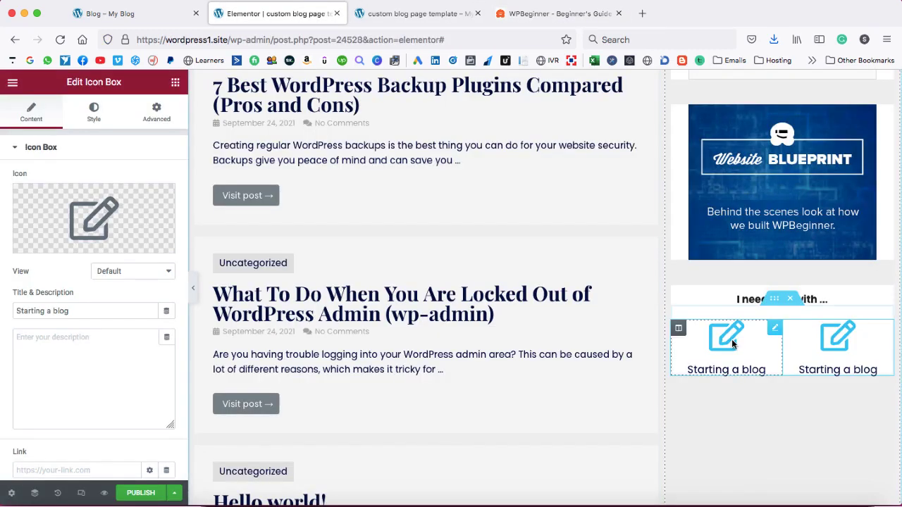
pyautogui.click(47, 247)
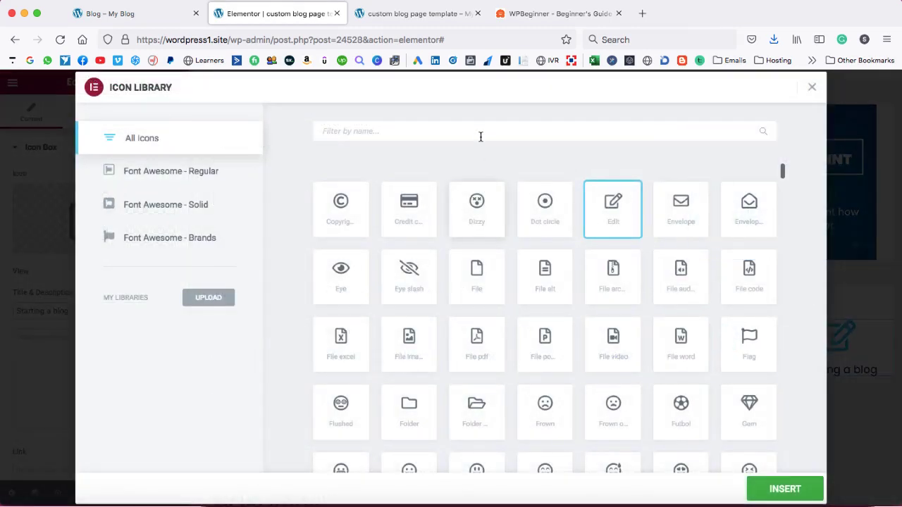
pyautogui.click(478, 134)
pyautogui.write('char')
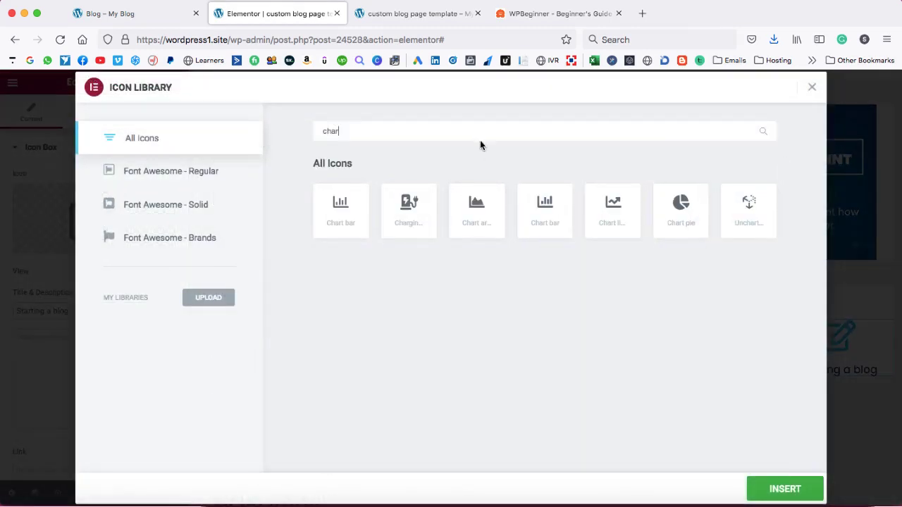
pyautogui.click(408, 216)
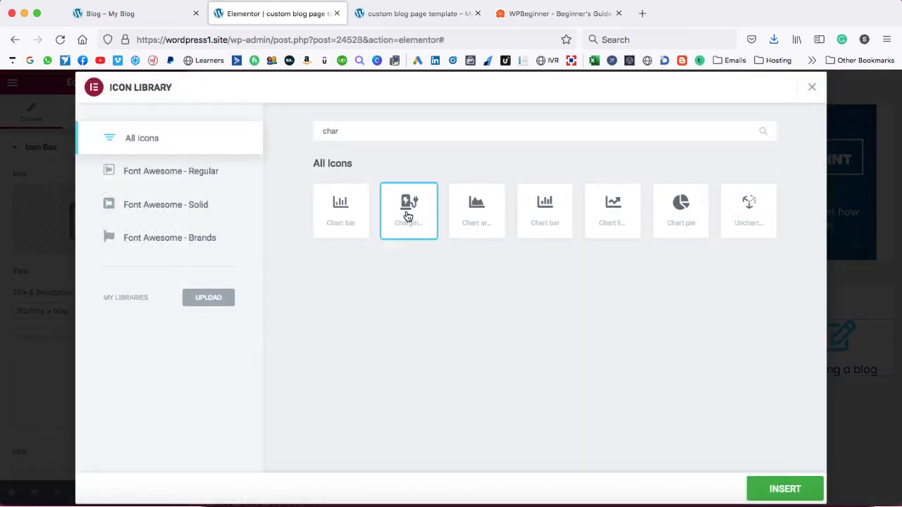
pyautogui.click(791, 487)
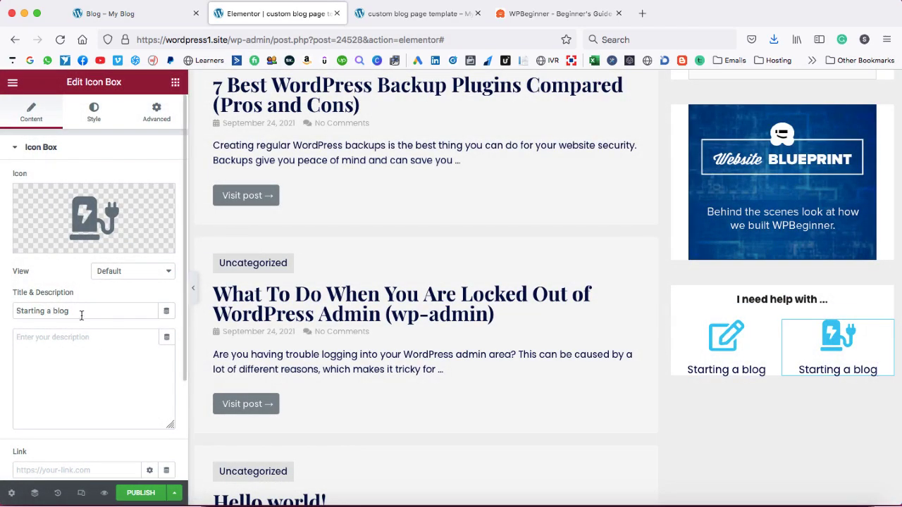
# Set the second icon box's title to "WP Performance" and its icon's primary color to orange.
pyautogui.moveTo(76, 311); pyautogui.dragTo(16, 308)
pyautogui.write('WP Performance')
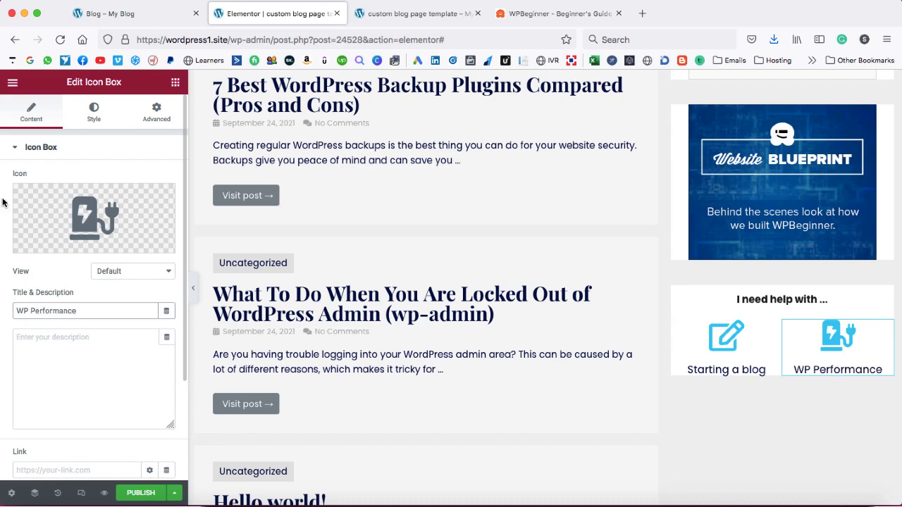
pyautogui.click(94, 118)
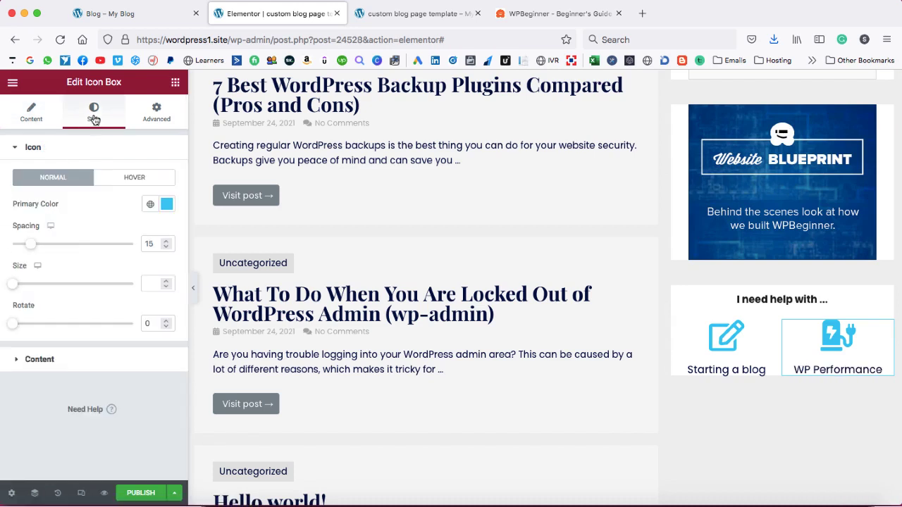
pyautogui.click(165, 204)
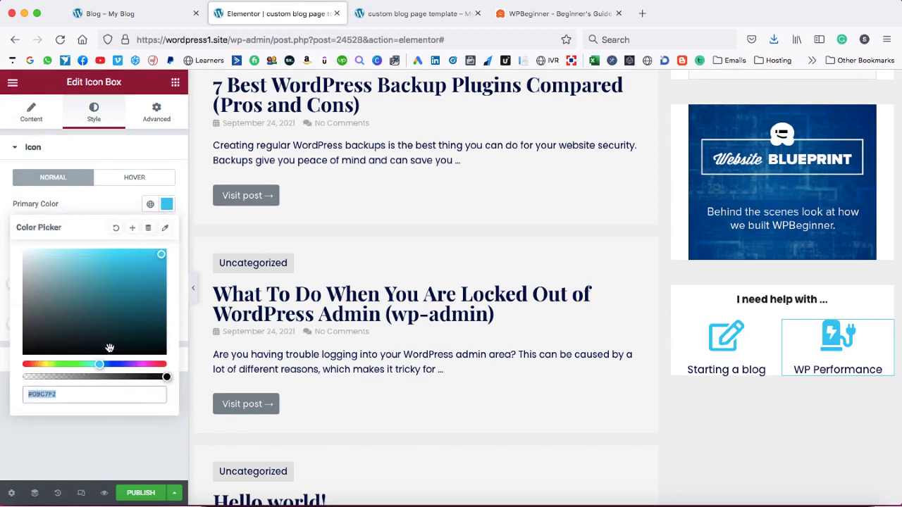
pyautogui.moveTo(101, 364); pyautogui.dragTo(32, 373)
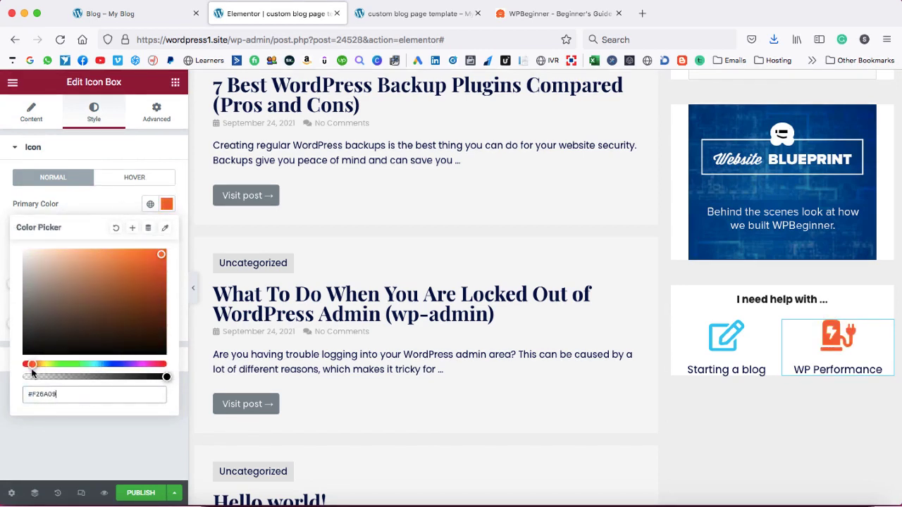
pyautogui.click(103, 202)
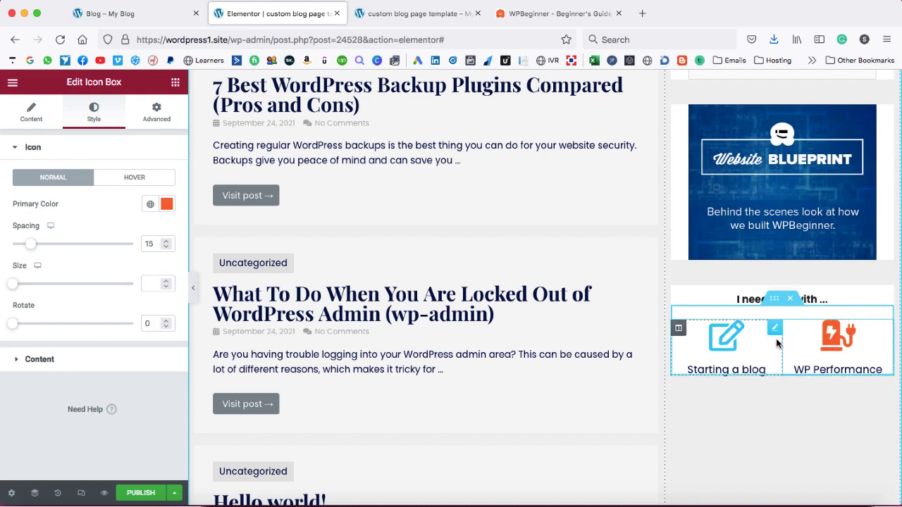
# Duplicate the inner section with the two icon boxes twice to make three rows of help links.
pyautogui.rightClick(775, 304)
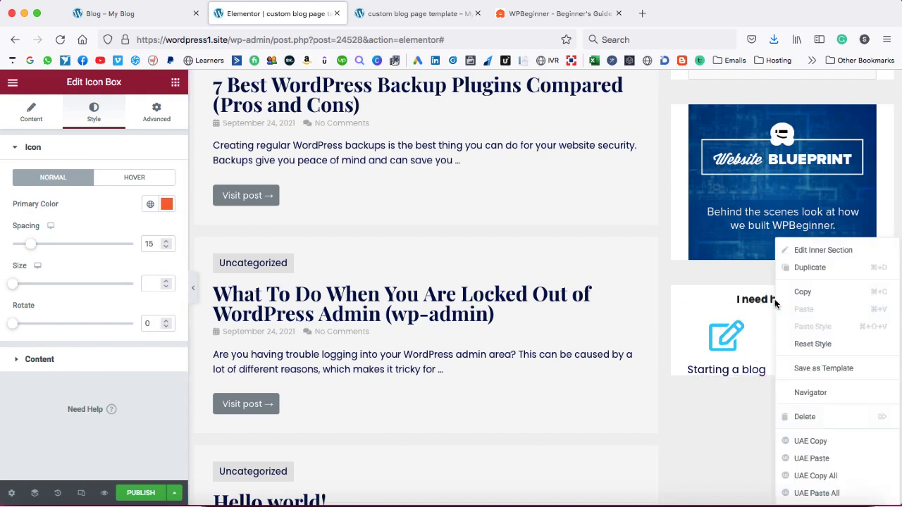
pyautogui.click(802, 267)
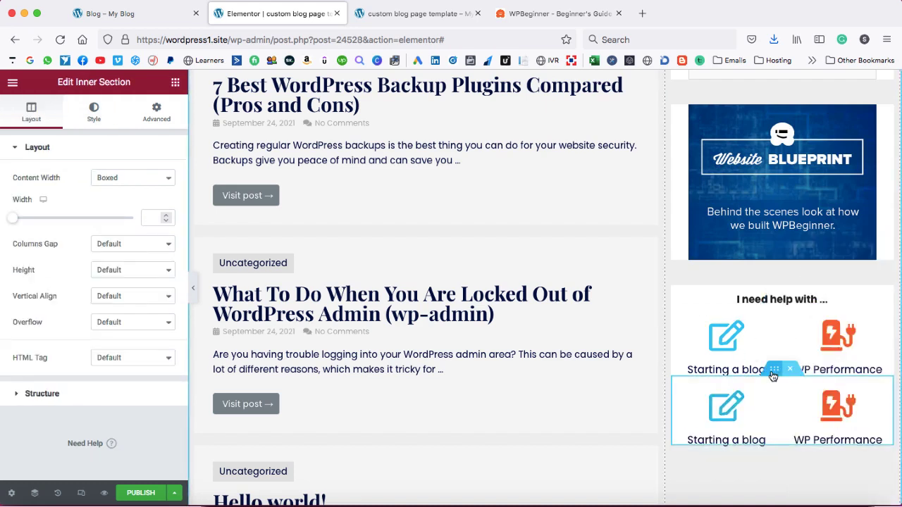
pyautogui.rightClick(802, 268)
pyautogui.click(803, 269)
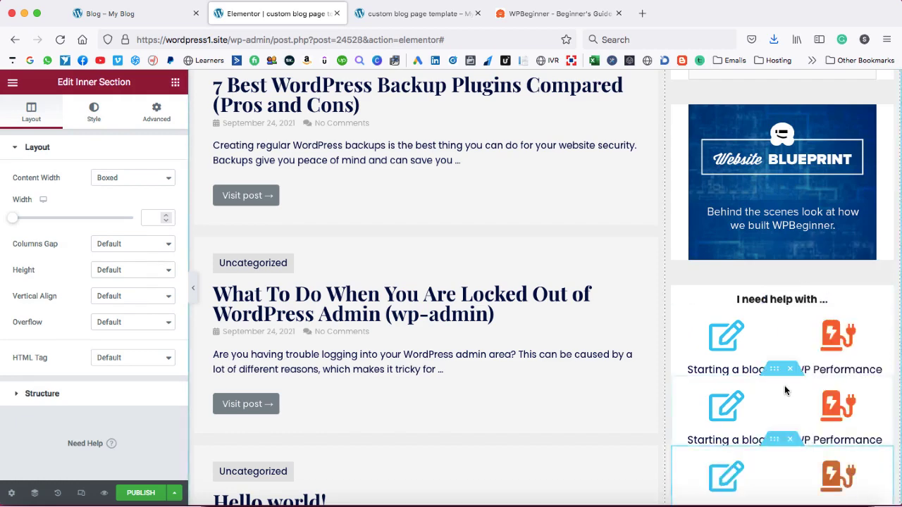
# Change the icon of the second row's first icon box to the outlined open folder.
pyautogui.scroll(-3, 785, 387)
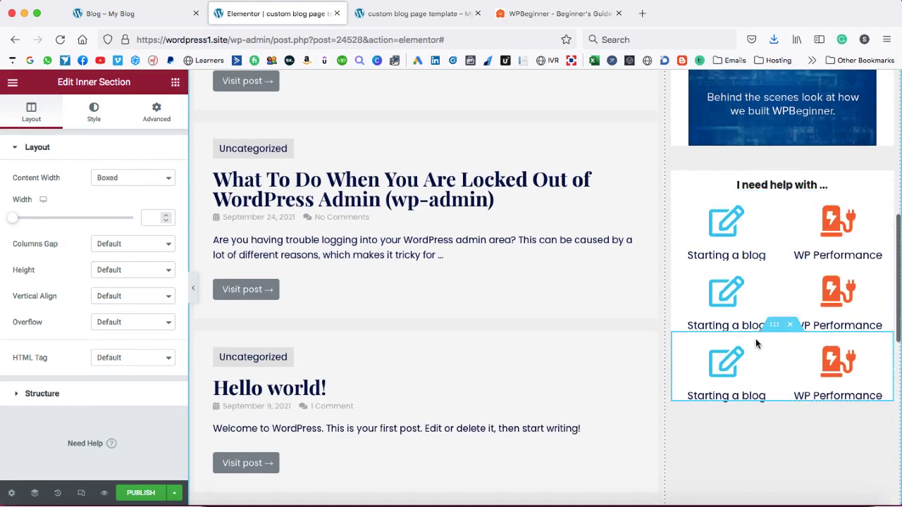
pyautogui.click(726, 293)
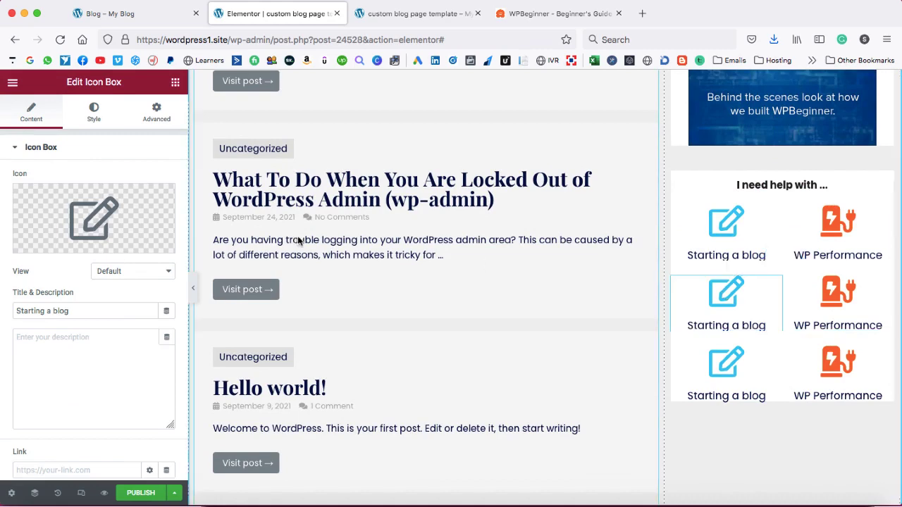
pyautogui.click(53, 244)
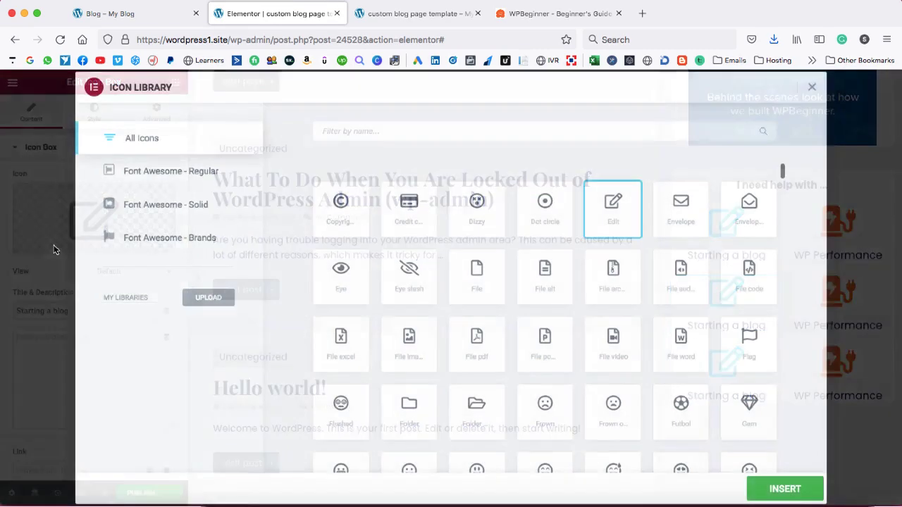
pyautogui.scroll(-2, 437, 343)
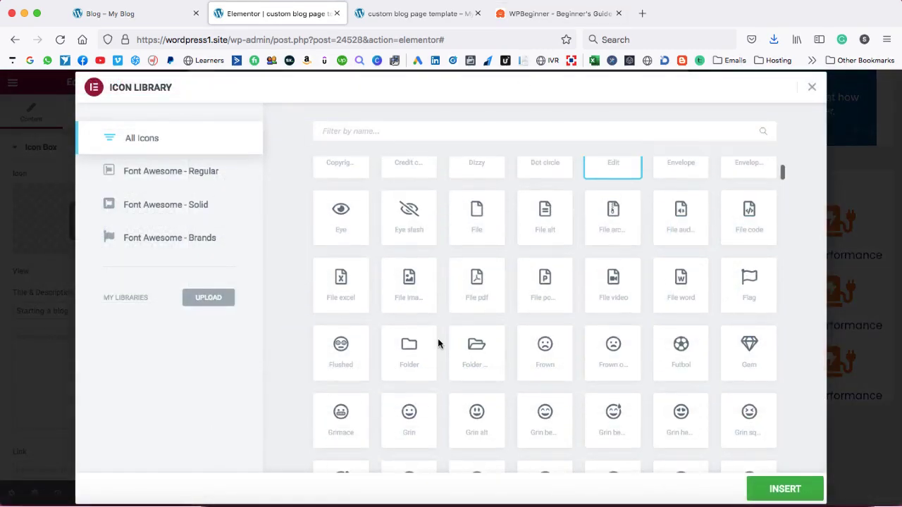
pyautogui.click(351, 232)
pyautogui.scroll(-1, 569, 356)
pyautogui.click(482, 317)
pyautogui.click(778, 489)
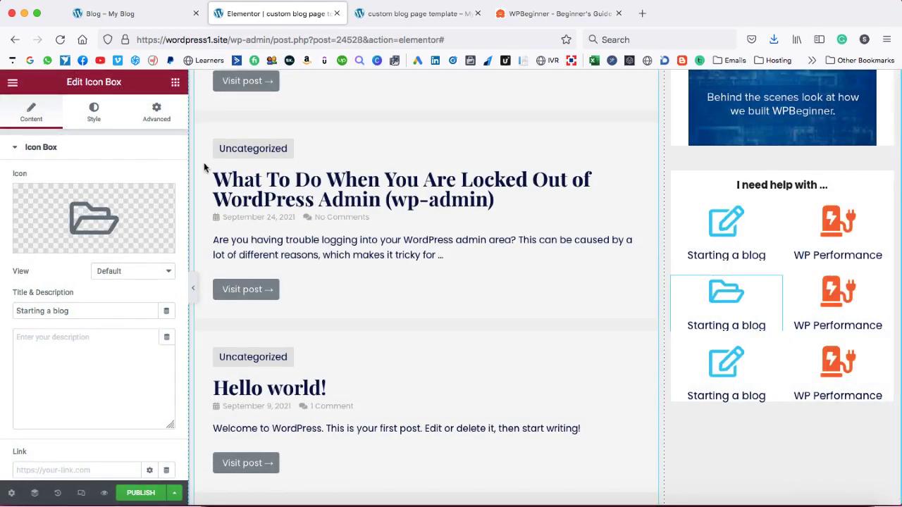
# Set the folder icon's primary color to bright green.
pyautogui.click(94, 113)
pyautogui.click(167, 204)
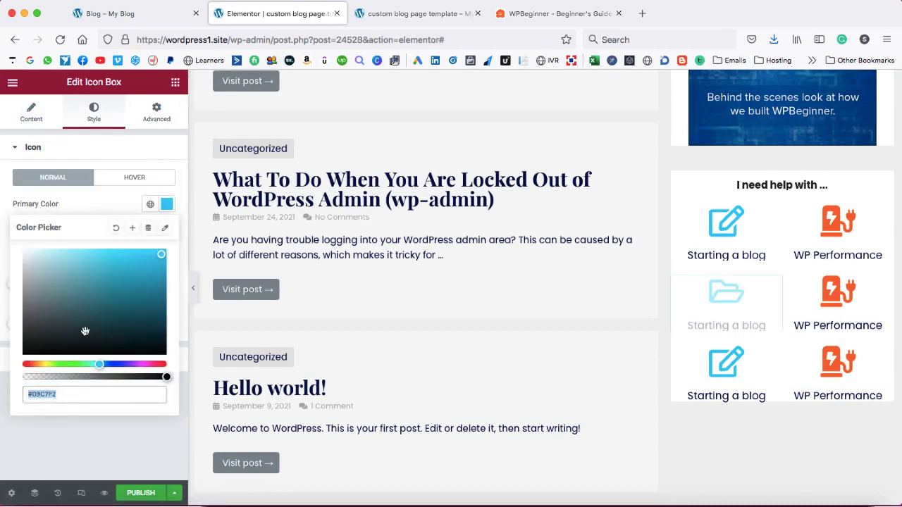
pyautogui.hotkey('ctrl', 'v')
# Give the second row's WP Performance icon box a crown icon with a lighter orange primary color.
pyautogui.click(837, 299)
pyautogui.click(770, 485)
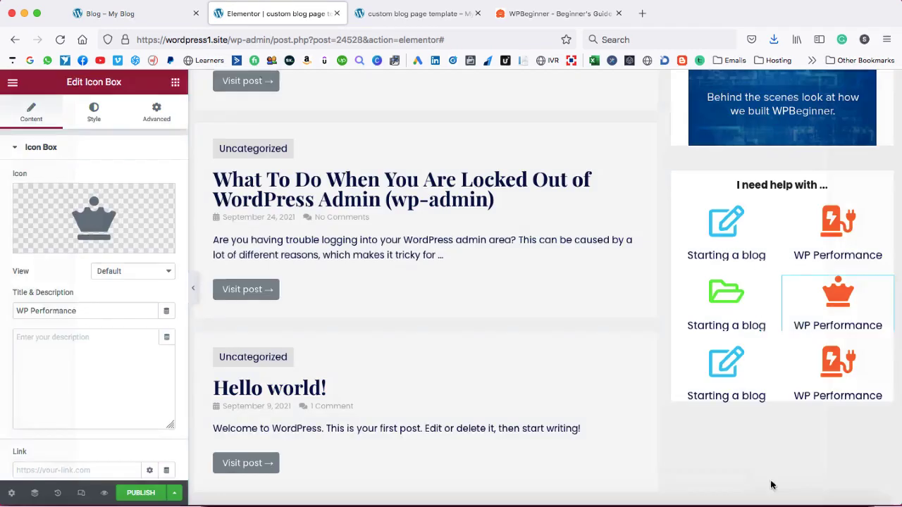
pyautogui.click(94, 112)
pyautogui.click(168, 204)
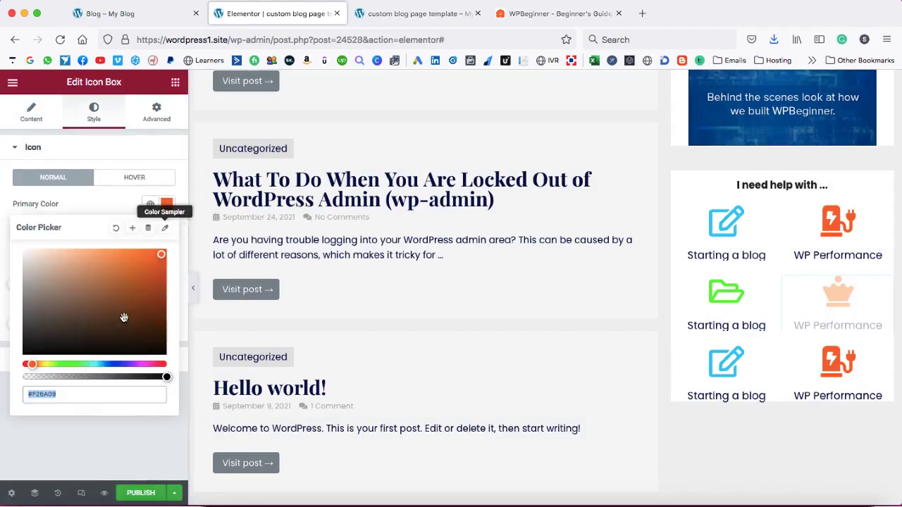
# Give the third row's Starting a blog icon box an ID badge icon with a magenta primary color.
pyautogui.click(726, 366)
pyautogui.click(94, 113)
pyautogui.click(166, 203)
pyautogui.click(95, 394)
pyautogui.write('#F20BEA')
pyautogui.click(31, 112)
pyautogui.click(95, 239)
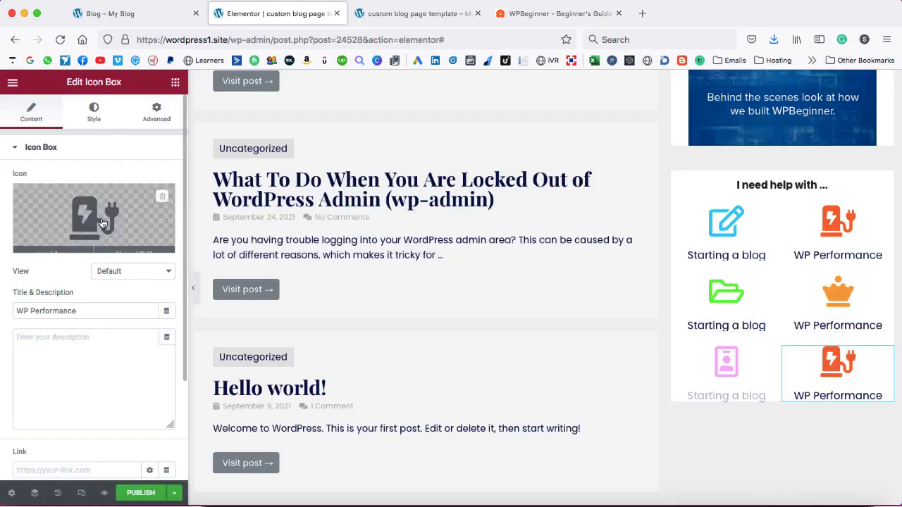
# Give the third row's WP Performance icon box a spoked wheel icon with a red primary color.
pyautogui.click(94, 239)
pyautogui.doubleClick(409, 310)
pyautogui.click(93, 113)
pyautogui.click(166, 204)
pyautogui.click(95, 390)
pyautogui.hotkey('ctrl', 'v')
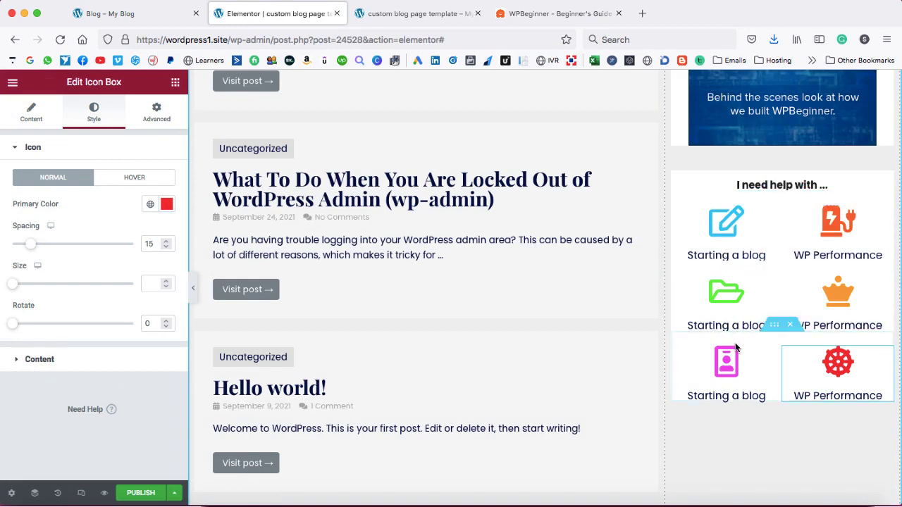
# Set the bottom padding of the third help-links row's inner section to 17 px.
pyautogui.click(773, 326)
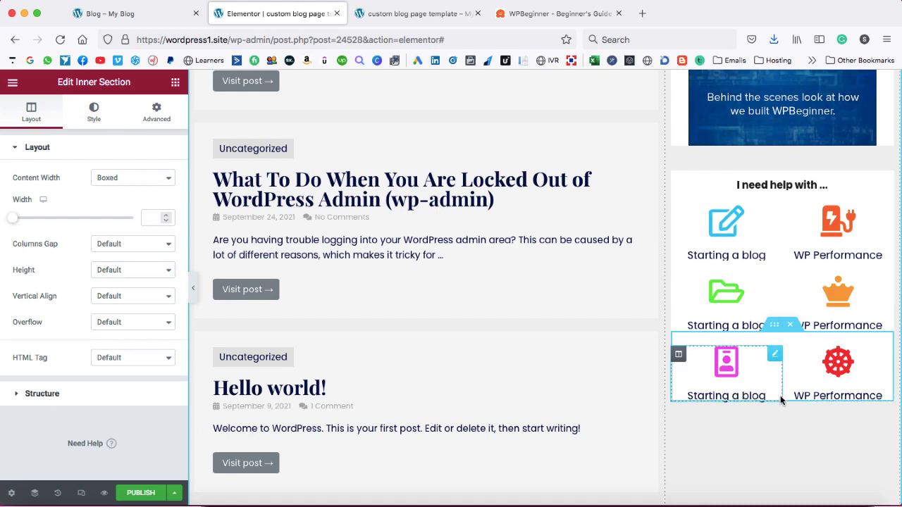
pyautogui.click(155, 118)
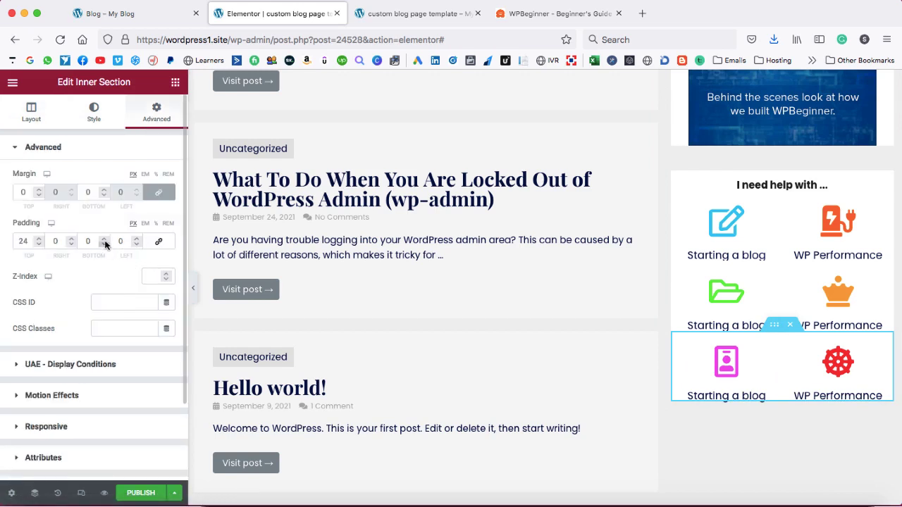
pyautogui.moveTo(104, 241); pyautogui.dragTo(104, 241)
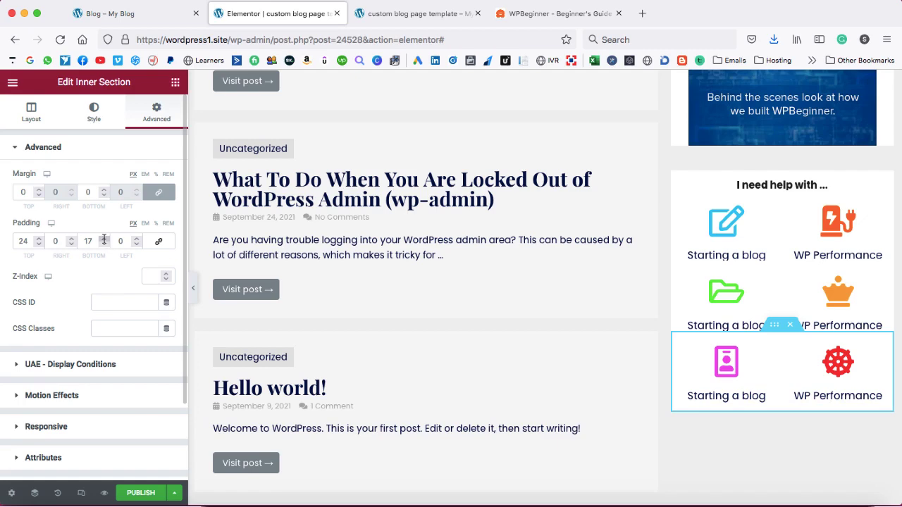
# Close the outdated template preview and open a fresh one to check the posts list and help-links sidebar.
pyautogui.click(409, 14)
pyautogui.click(61, 39)
pyautogui.click(477, 13)
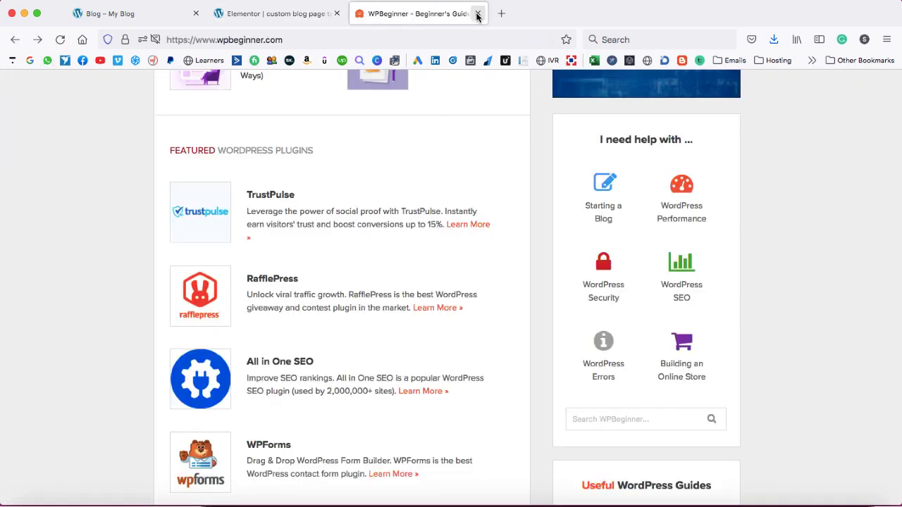
pyautogui.click(275, 21)
pyautogui.click(103, 497)
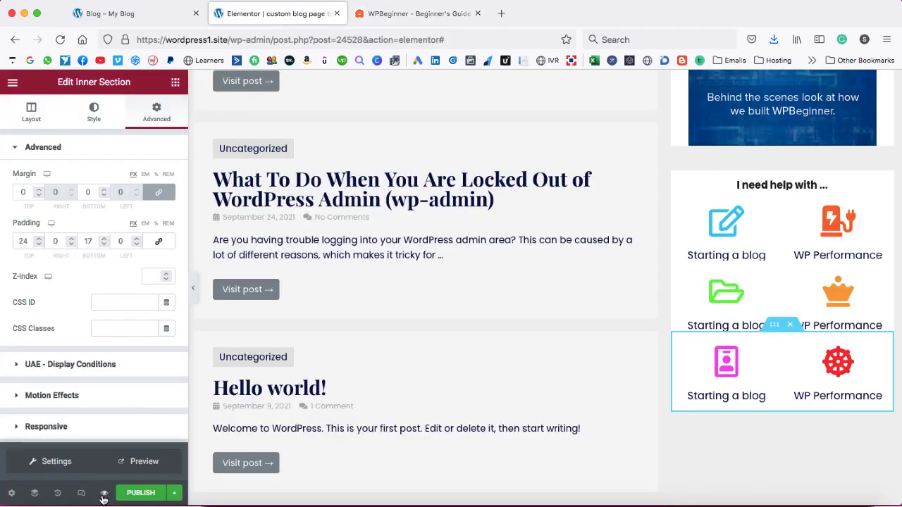
pyautogui.click(140, 462)
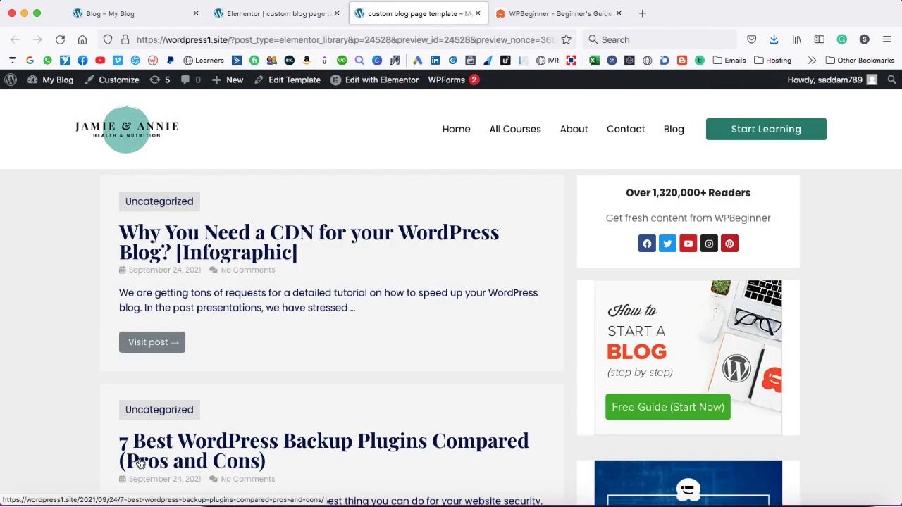
pyautogui.scroll(-10, 744, 378)
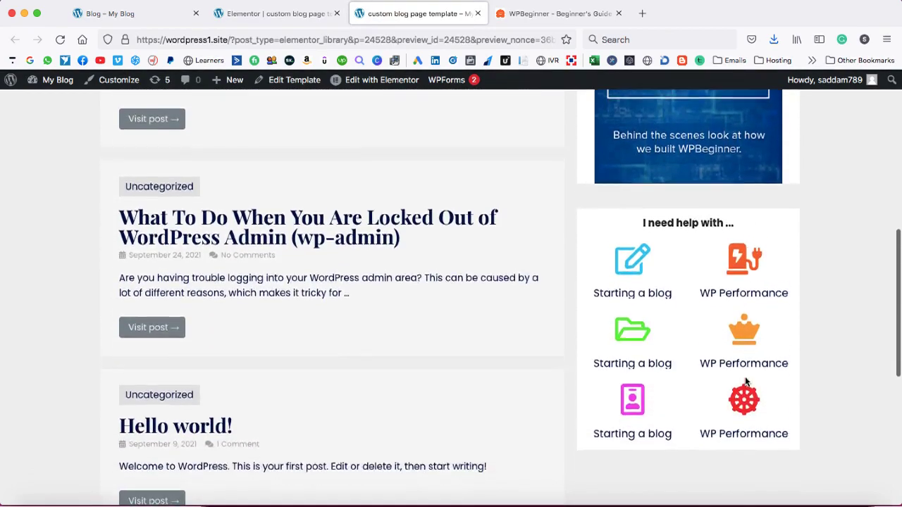
# Compare the layout with the WPBeginner homepage from its help links up to its header, and close the template preview.
pyautogui.click(543, 15)
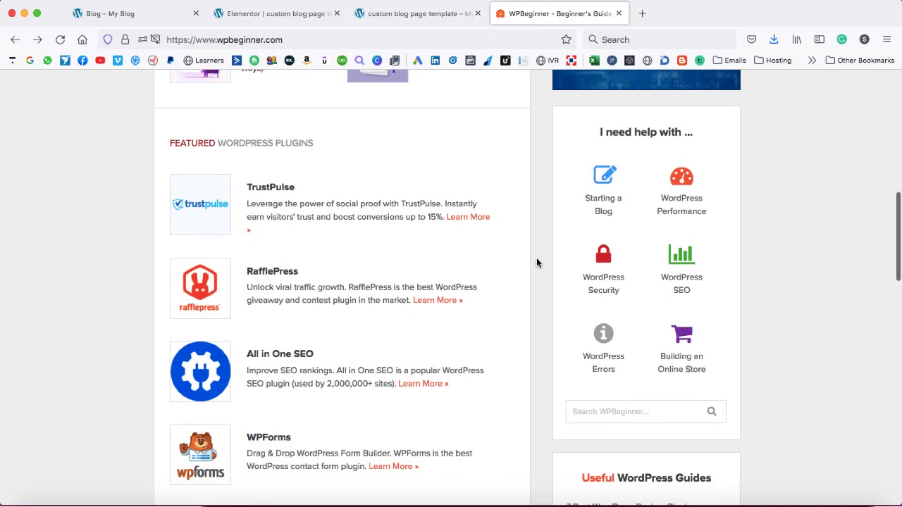
pyautogui.scroll(5, 536, 258)
pyautogui.scroll(2, 536, 263)
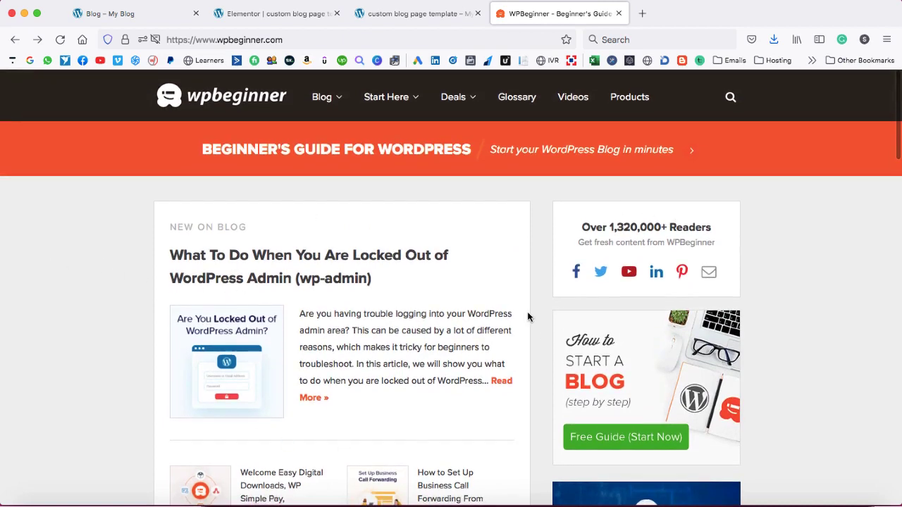
pyautogui.click(477, 14)
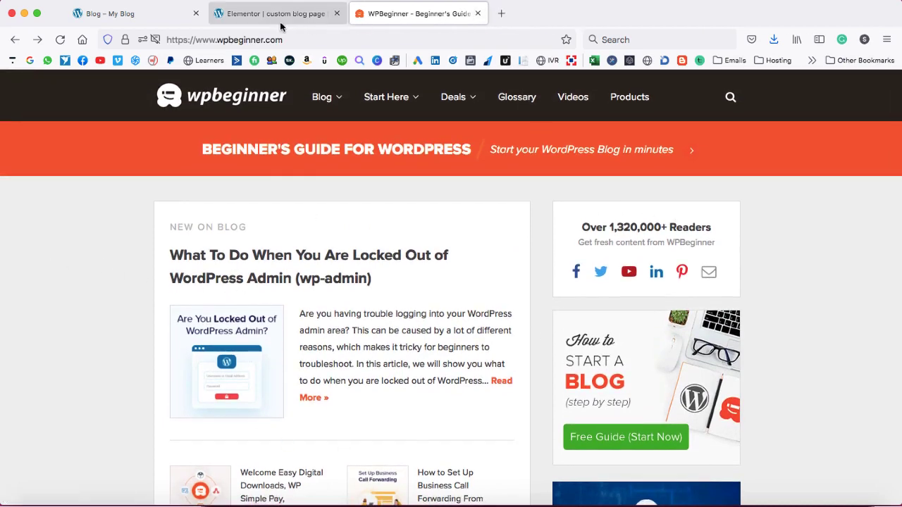
# Set the boxed content width of the main section holding the posts and sidebar to 850.
pyautogui.click(274, 15)
pyautogui.scroll(5, 493, 172)
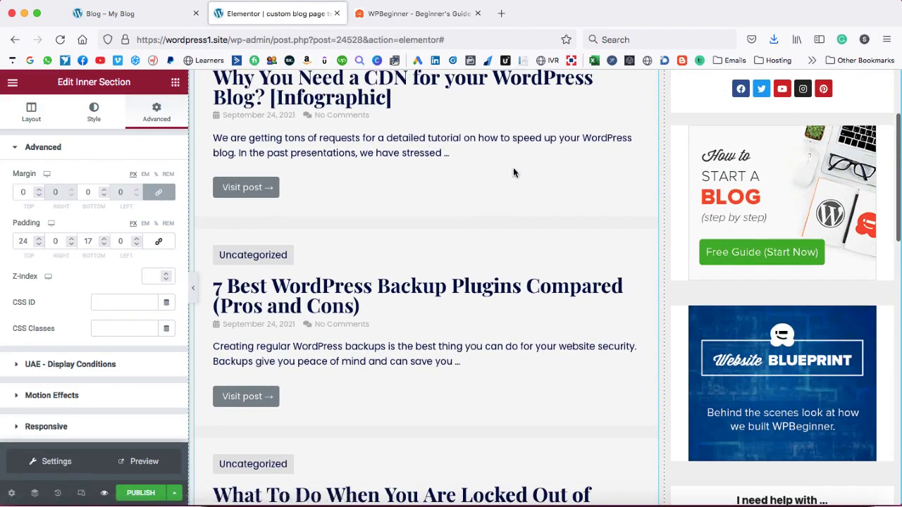
pyautogui.scroll(2, 503, 307)
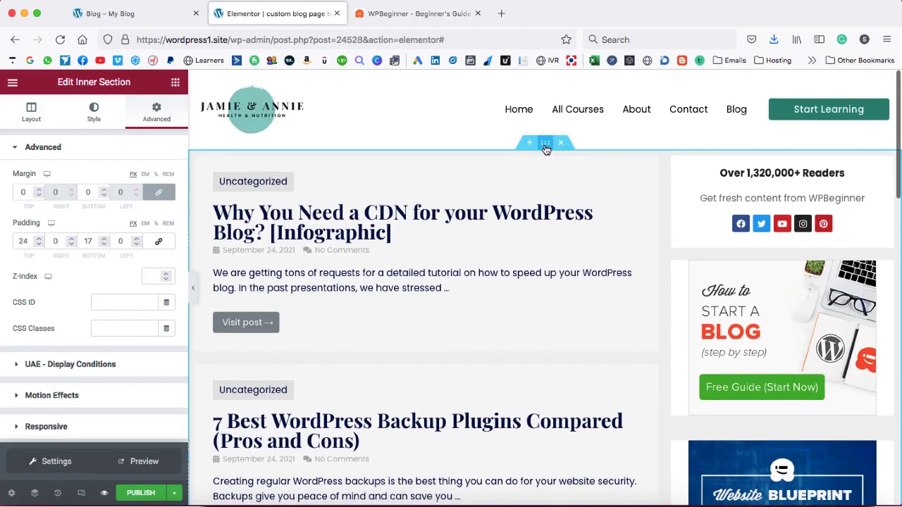
pyautogui.rightClick(546, 144)
pyautogui.click(581, 152)
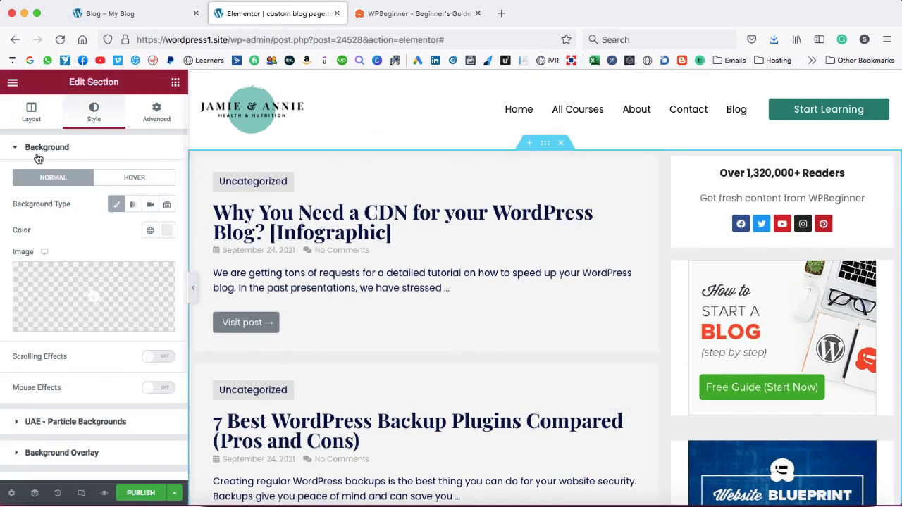
pyautogui.click(31, 113)
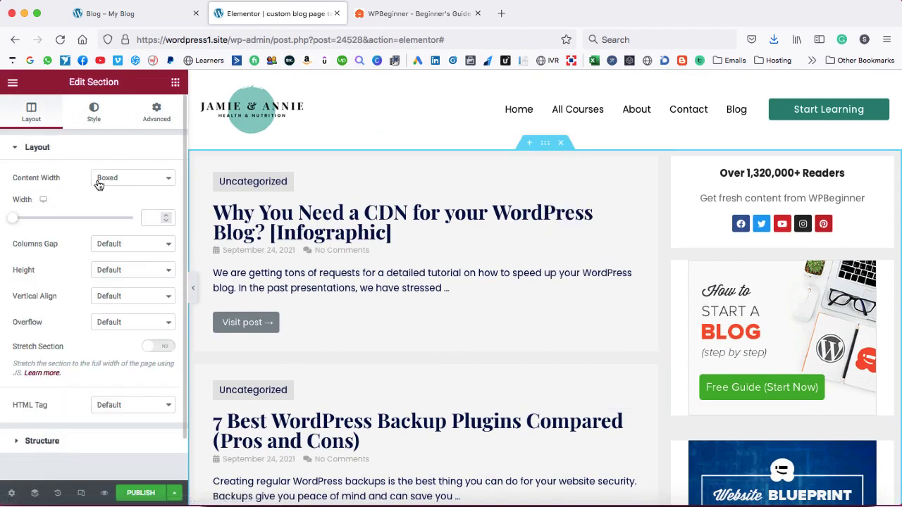
pyautogui.moveTo(13, 224); pyautogui.dragTo(50, 224)
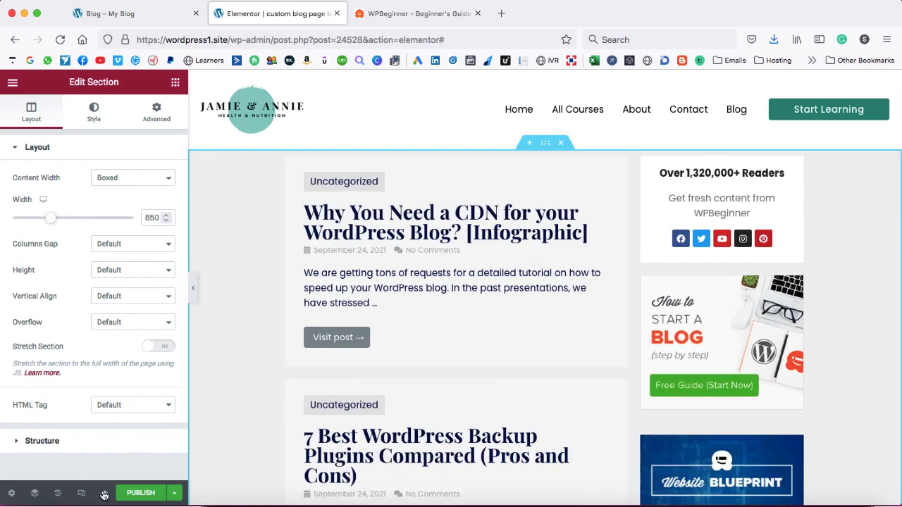
# Preview the template and examine the narrowed posts list and sidebar along the page.
pyautogui.moveTo(103, 495)
pyautogui.click(141, 462)
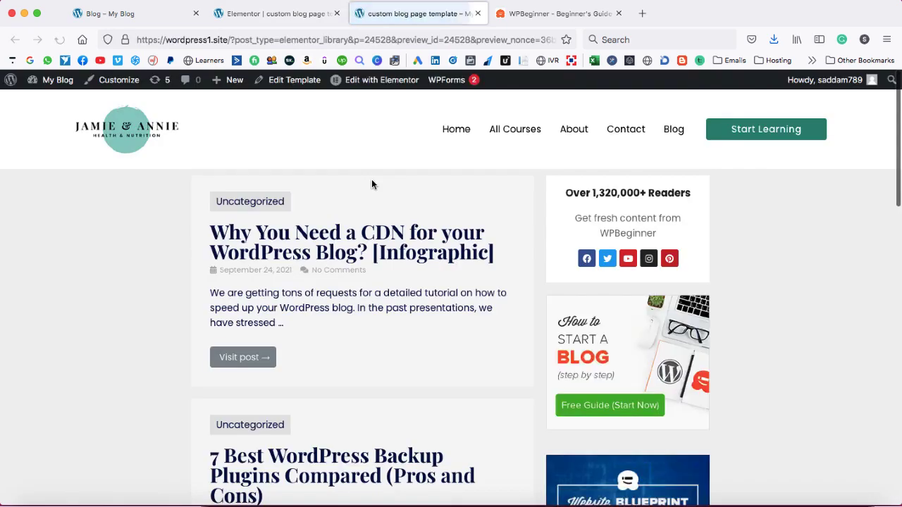
pyautogui.scroll(-5, 732, 244)
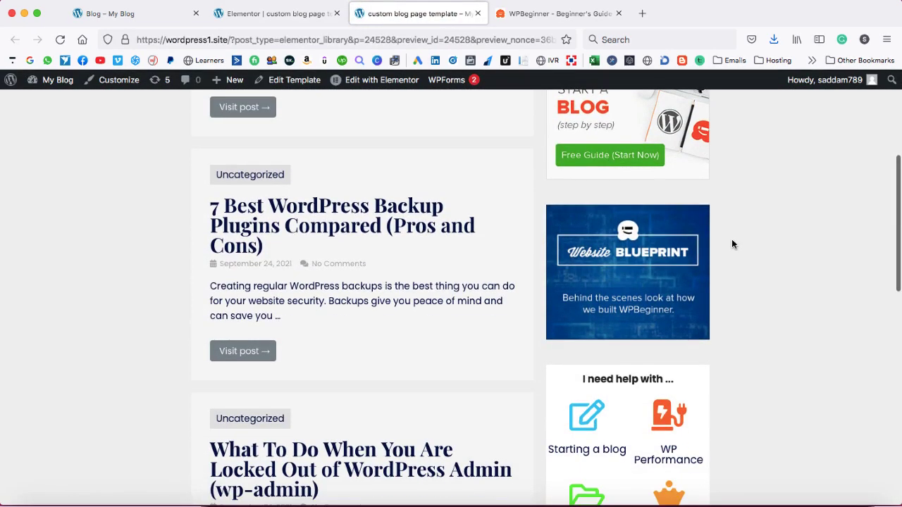
pyautogui.scroll(2, 732, 244)
pyautogui.scroll(4, 732, 244)
pyautogui.scroll(-8, 732, 244)
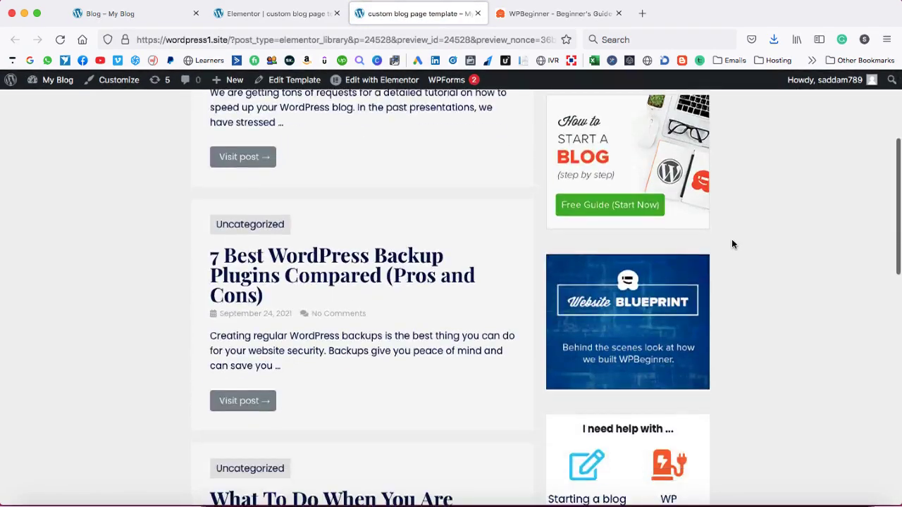
pyautogui.scroll(8, 732, 243)
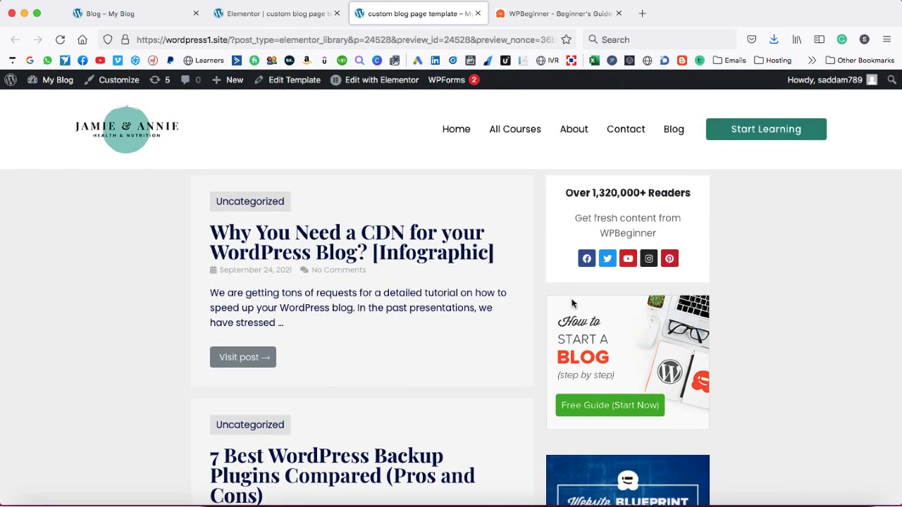
# Publish the template with a display condition that includes only the Blog page under Pages.
pyautogui.click(269, 14)
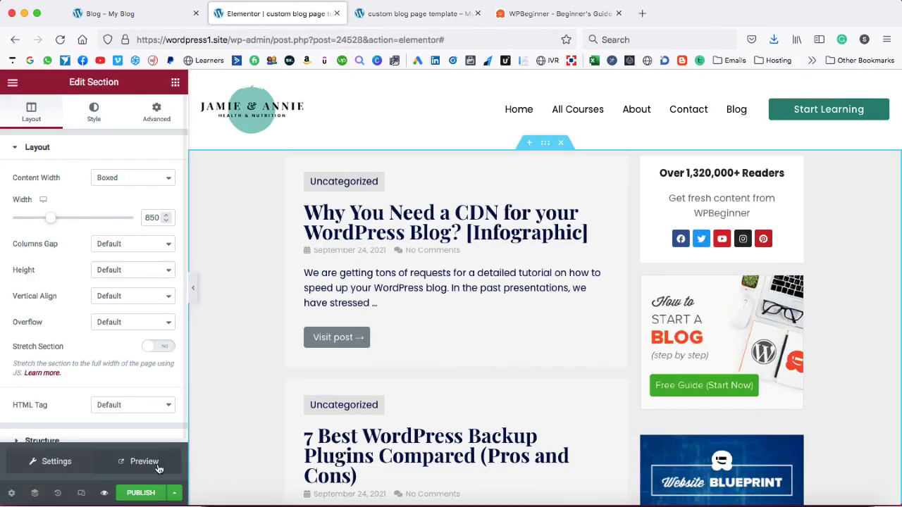
pyautogui.click(141, 493)
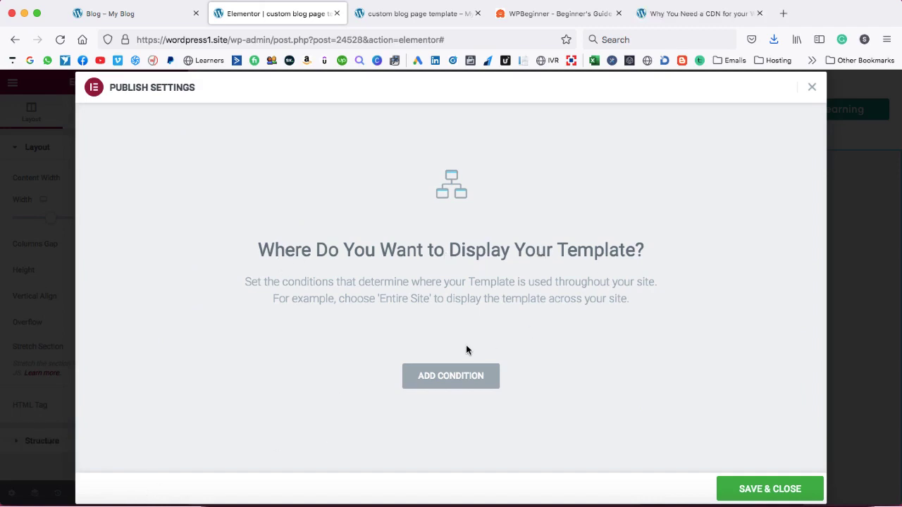
pyautogui.click(452, 378)
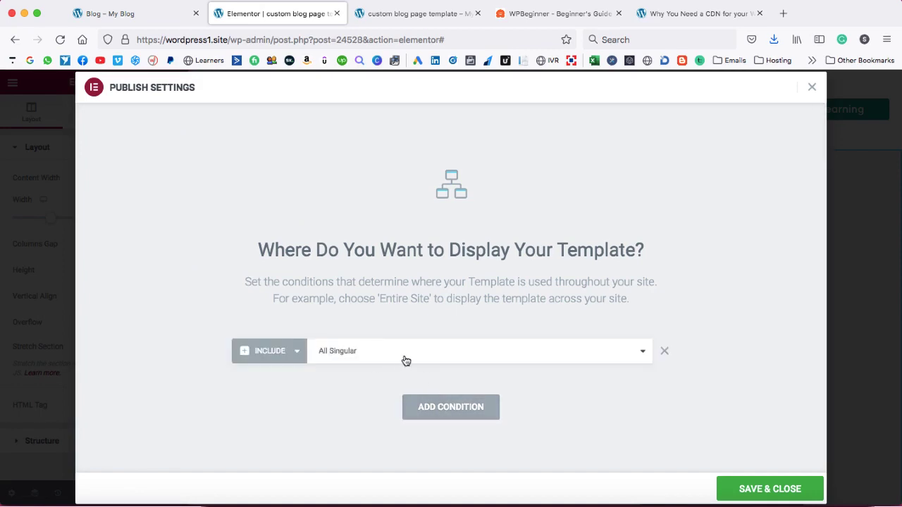
pyautogui.click(444, 357)
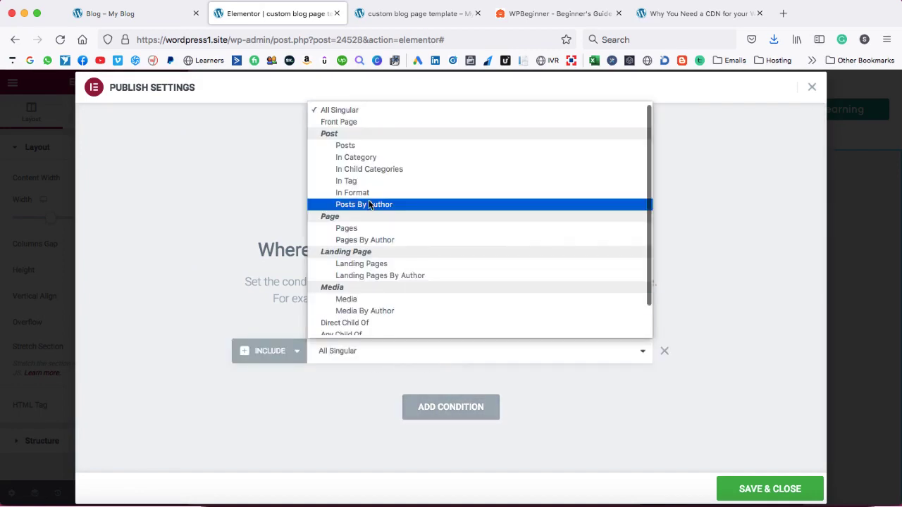
pyautogui.click(354, 229)
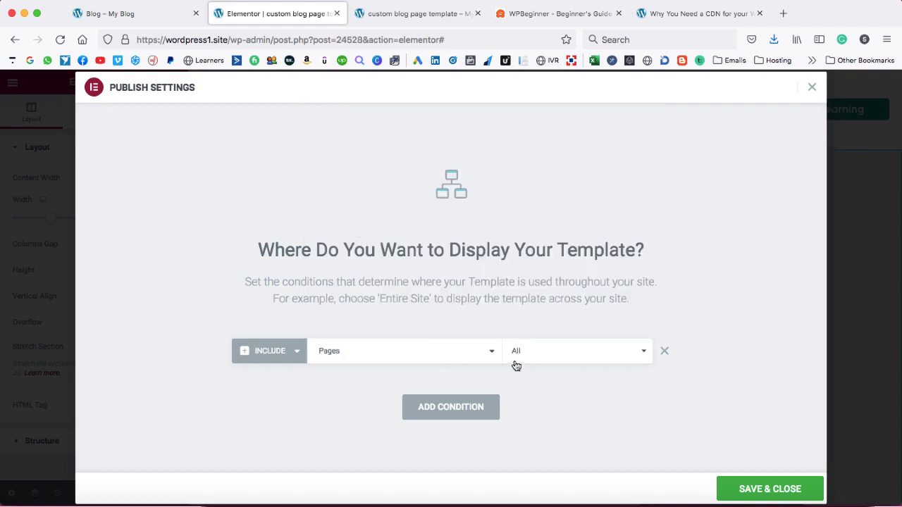
pyautogui.click(634, 357)
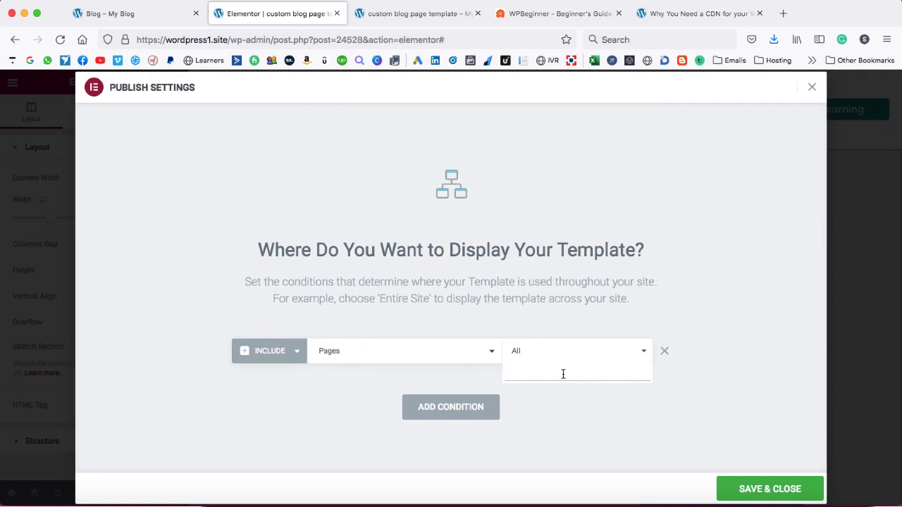
pyautogui.write('blog')
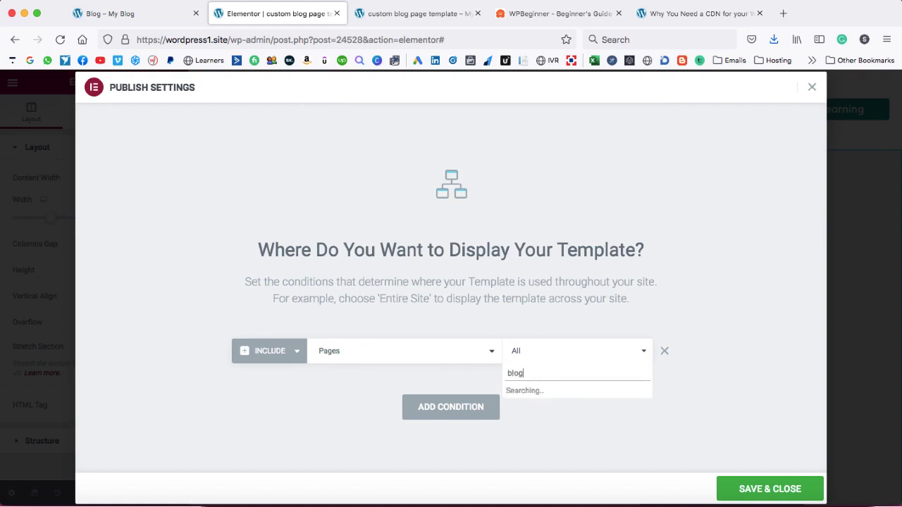
pyautogui.click(515, 392)
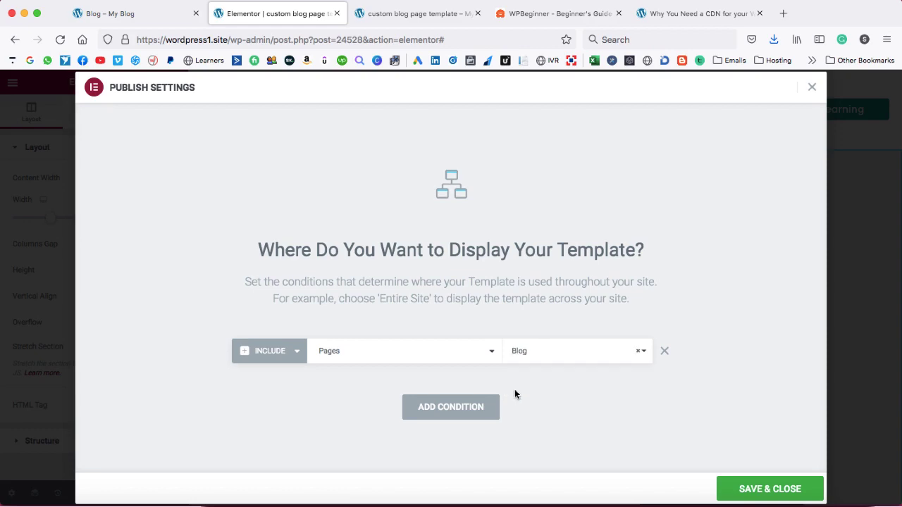
pyautogui.click(767, 488)
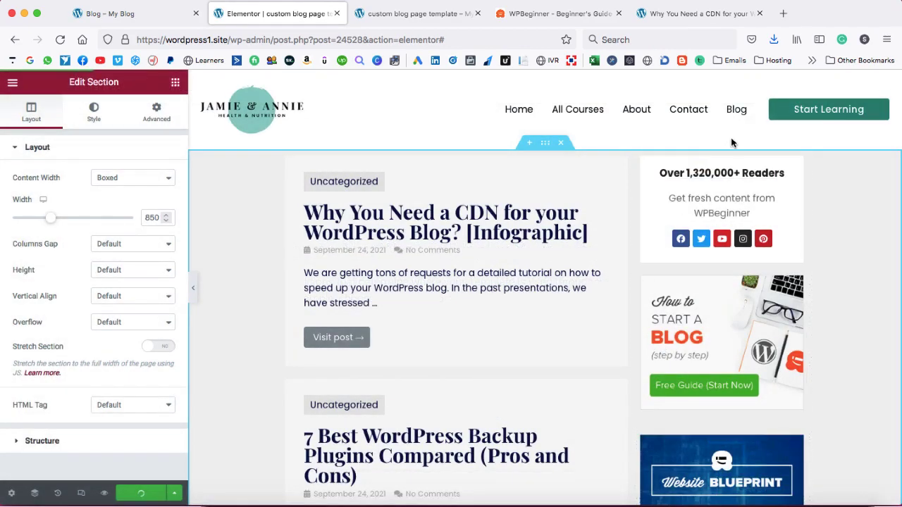
# Reload the site's live Blog page, examine the applied template and compare it with the WPBeginner homepage.
pyautogui.click(135, 16)
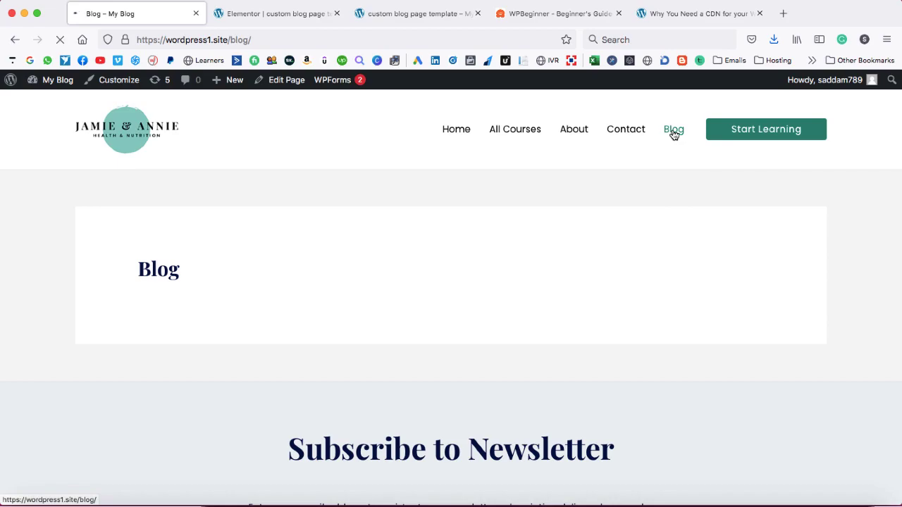
pyautogui.scroll(-2, 770, 277)
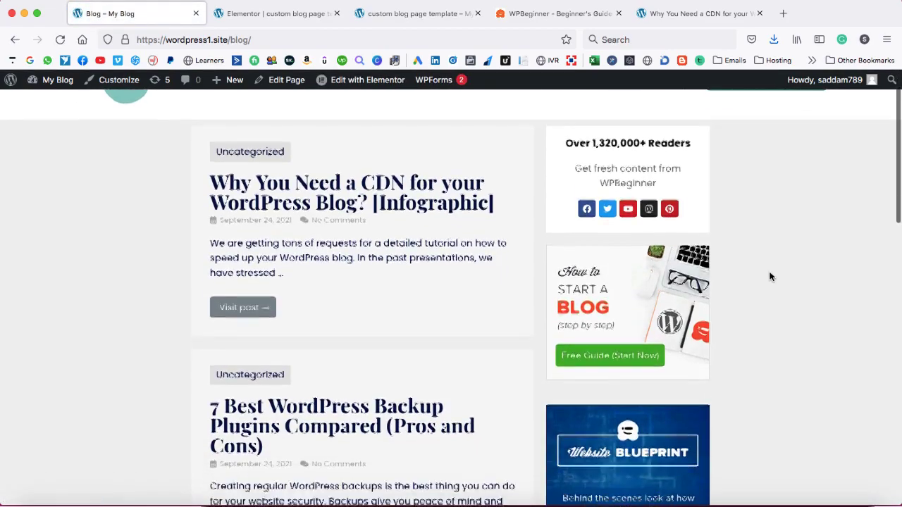
pyautogui.scroll(-8, 771, 276)
pyautogui.scroll(10, 771, 277)
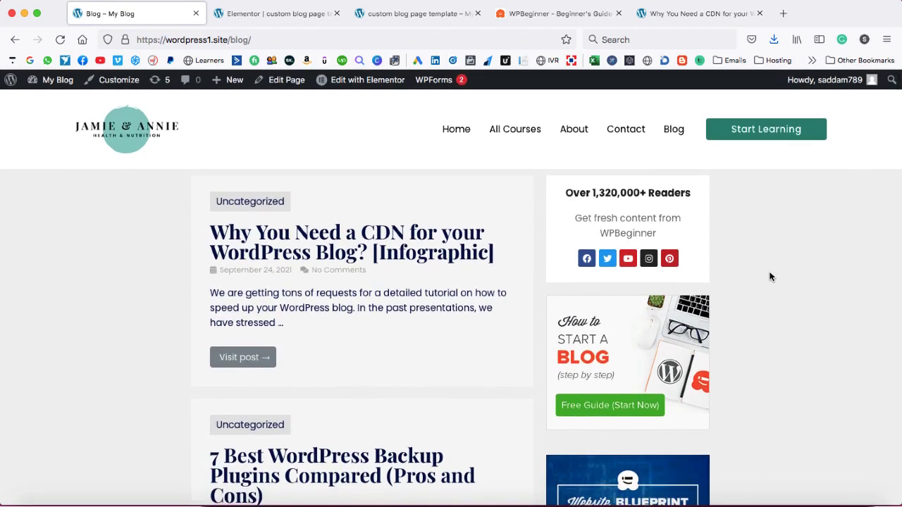
pyautogui.click(545, 14)
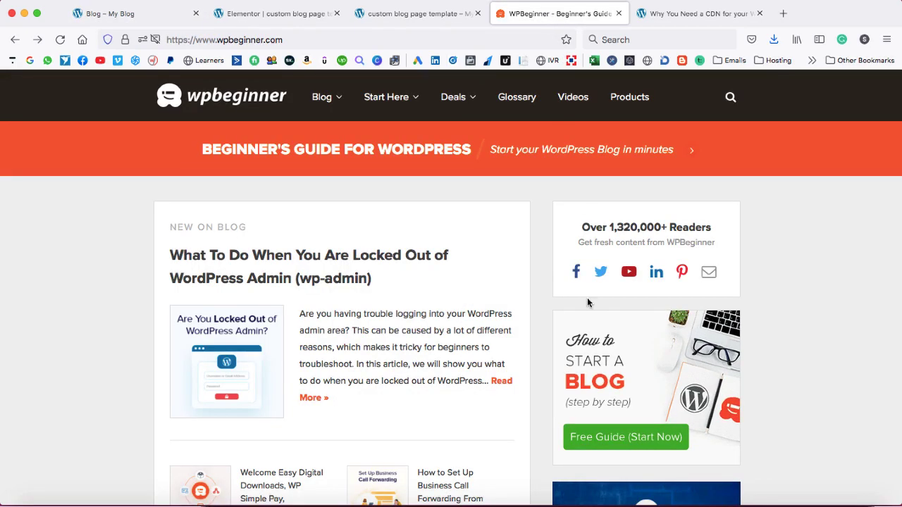
# Unlink the padding of the main section holding the posts and sidebar and set its top padding to 30 px.
pyautogui.click(274, 14)
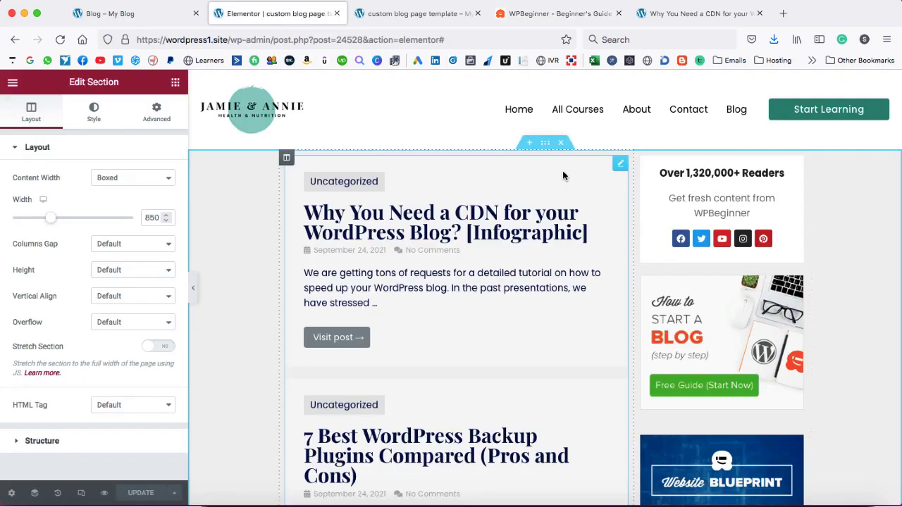
pyautogui.rightClick(544, 145)
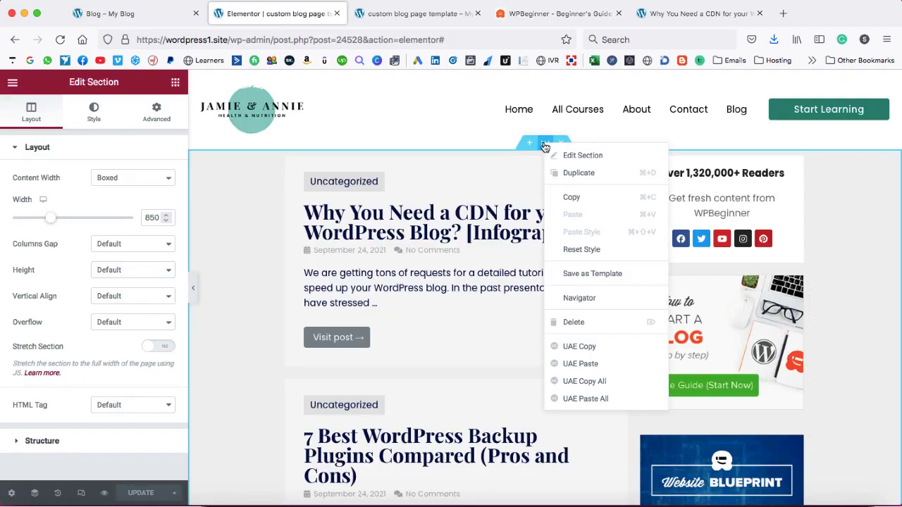
pyautogui.click(558, 154)
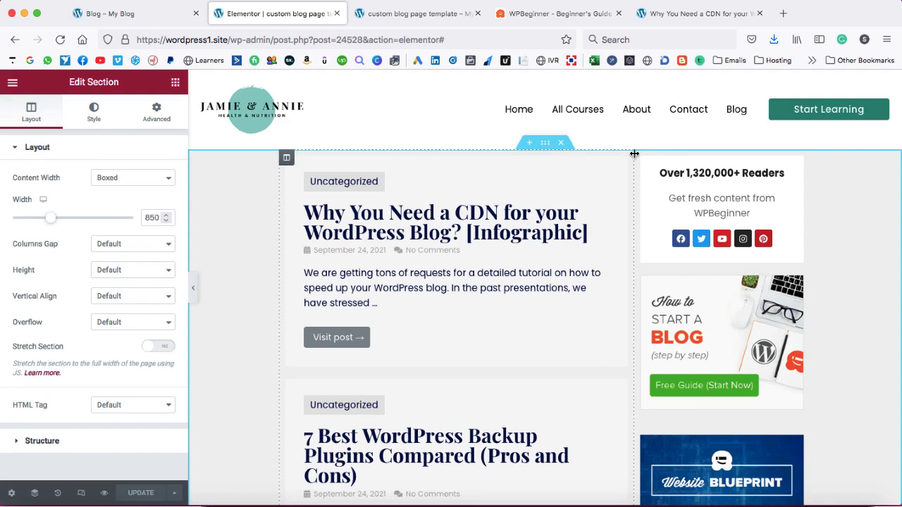
pyautogui.click(157, 113)
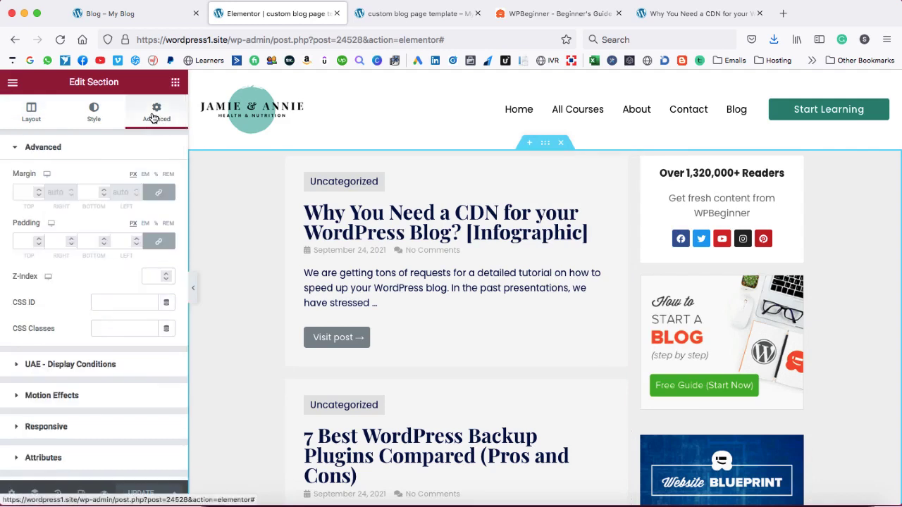
pyautogui.click(158, 241)
pyautogui.click(38, 239)
pyautogui.moveTo(38, 239); pyautogui.dragTo(38, 241)
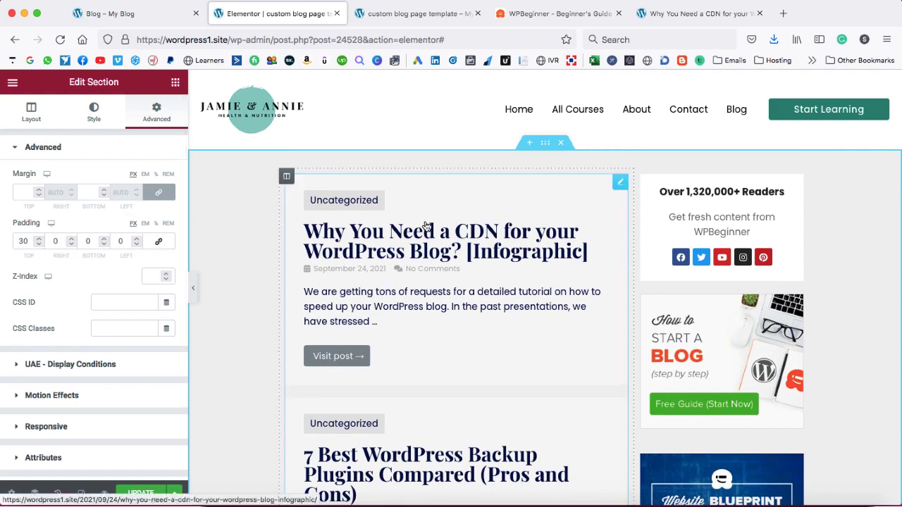
# Give the column holding the posts list a classic background in white (#FFFFFF).
pyautogui.rightClick(287, 178)
pyautogui.click(303, 185)
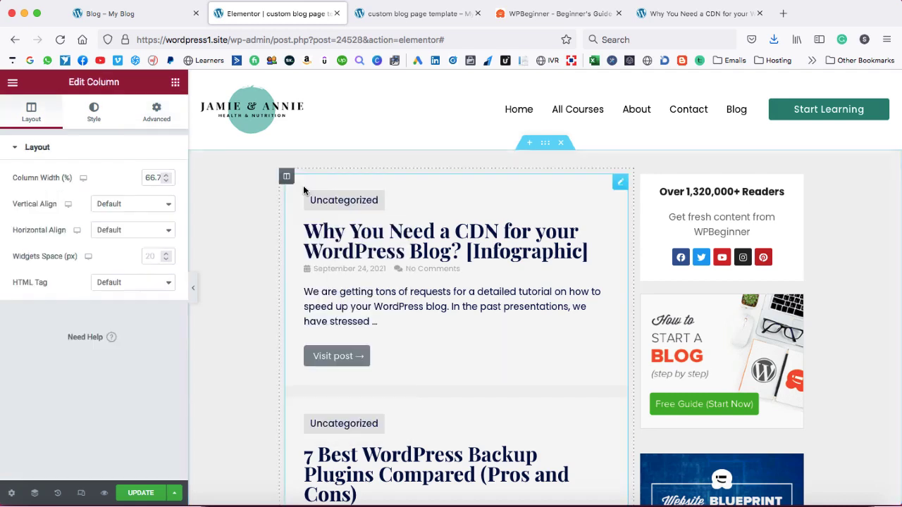
pyautogui.click(91, 117)
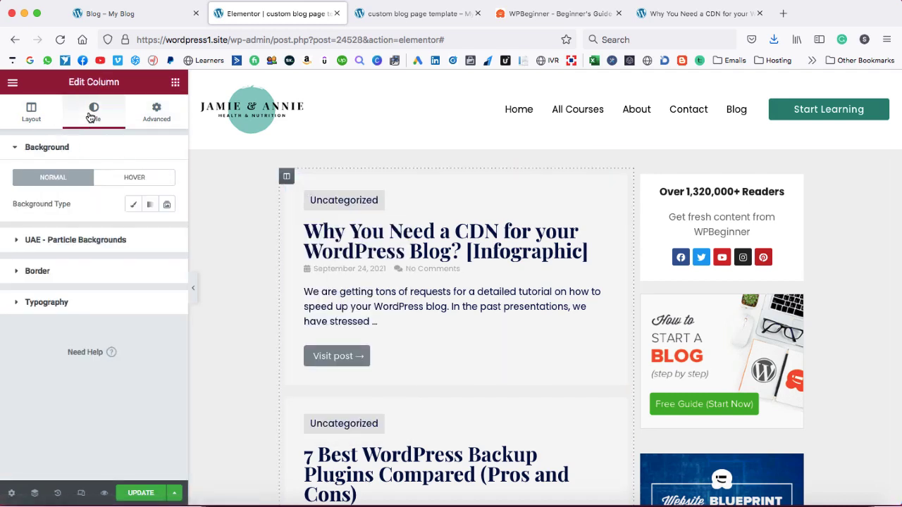
pyautogui.click(133, 206)
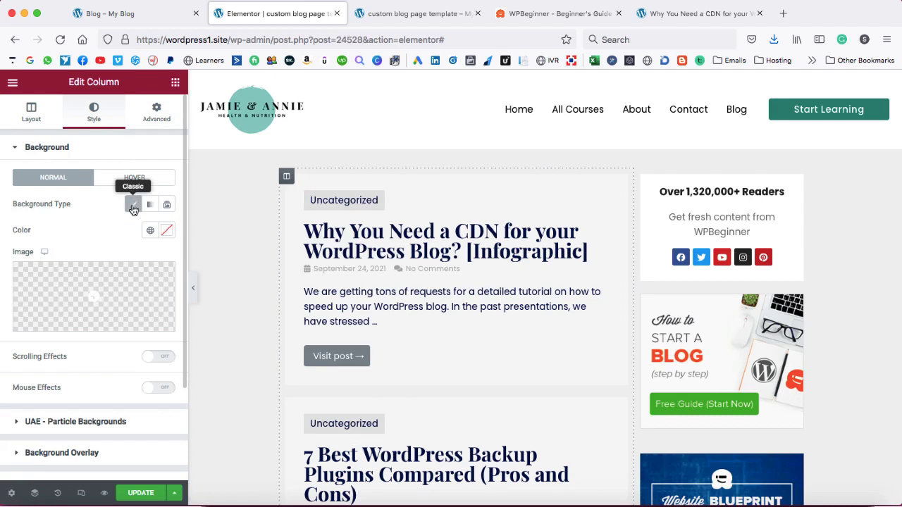
pyautogui.click(167, 233)
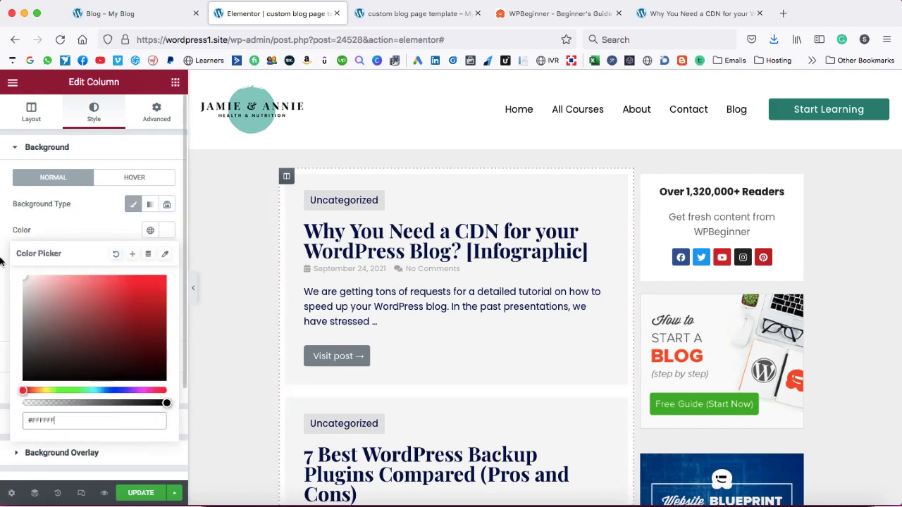
pyautogui.click(69, 226)
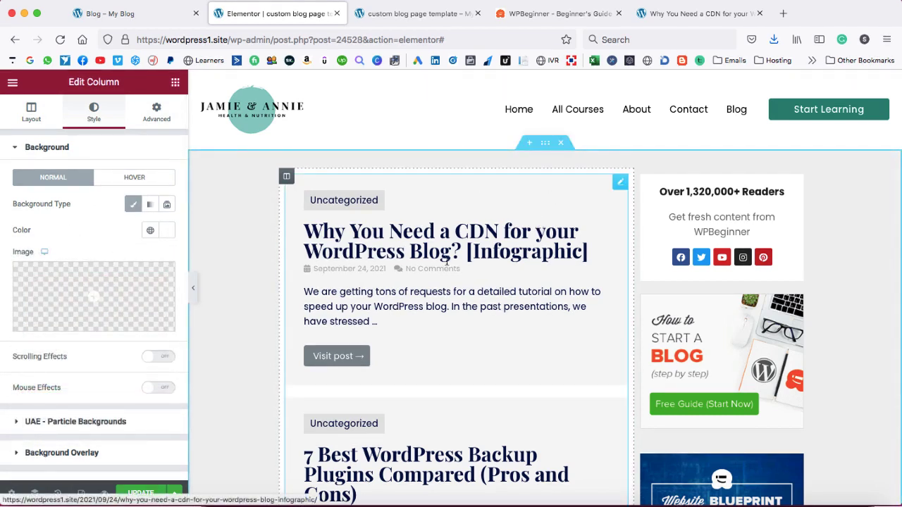
# Change the blog background color in the Posts widget's style settings to white.
pyautogui.rightClick(620, 187)
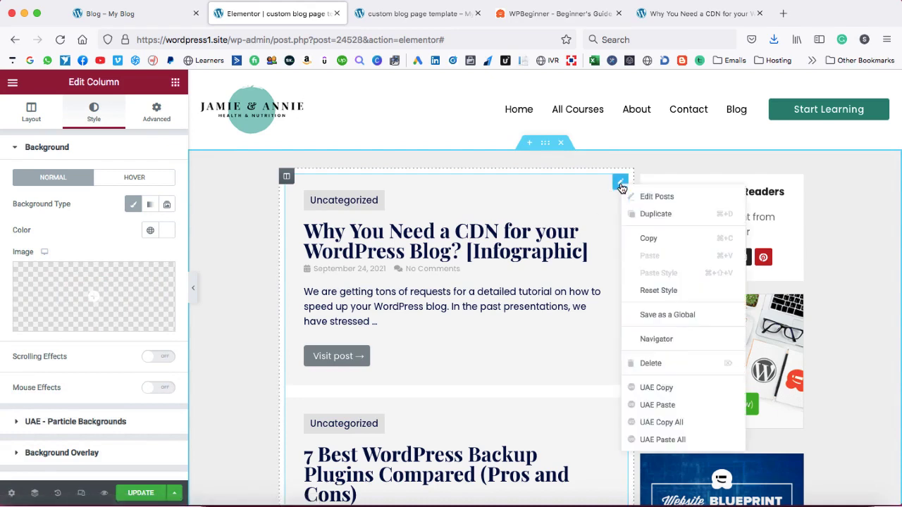
pyautogui.click(638, 197)
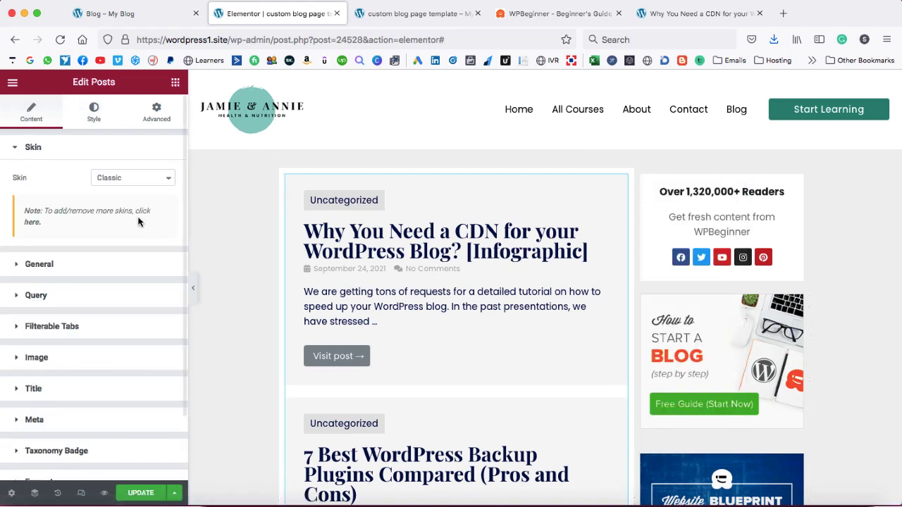
pyautogui.click(93, 108)
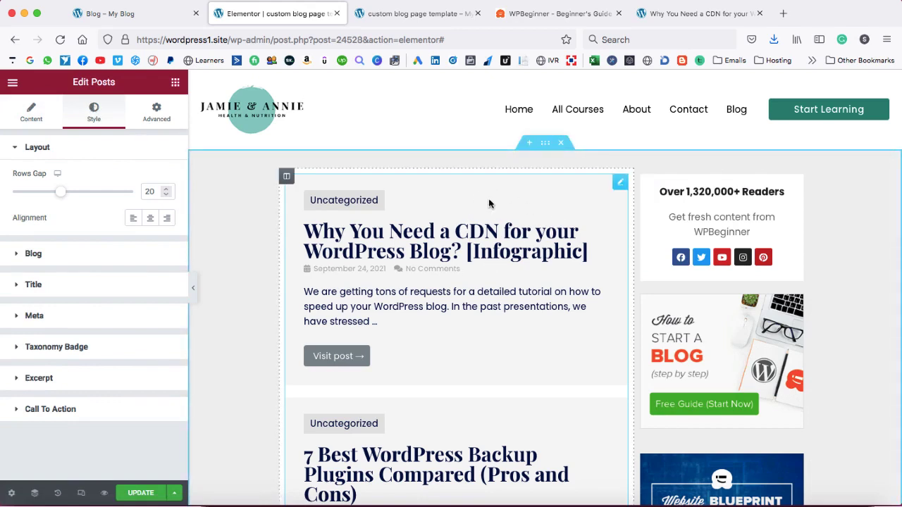
pyautogui.click(16, 255)
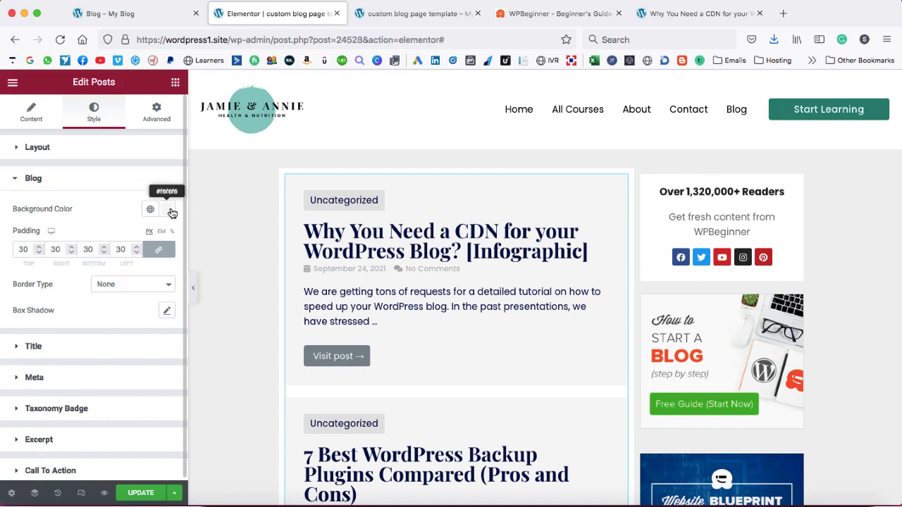
pyautogui.click(168, 212)
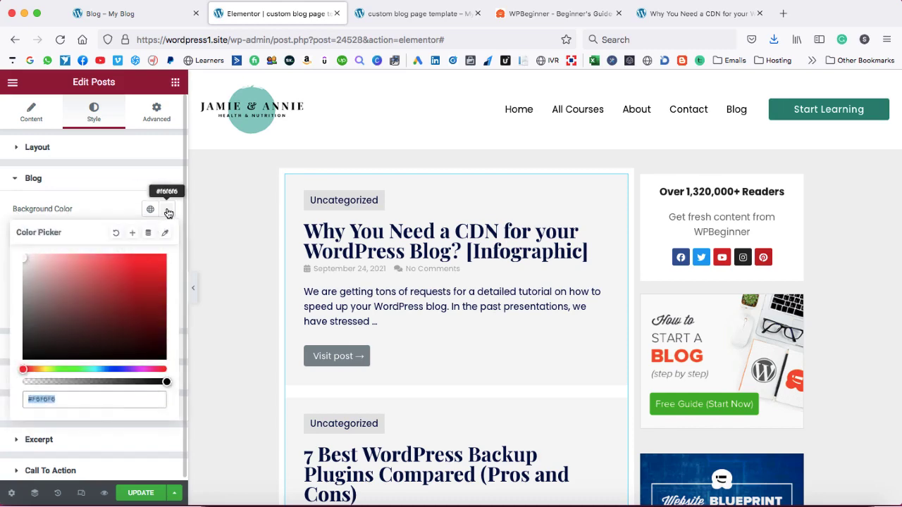
pyautogui.moveTo(29, 267); pyautogui.dragTo(24, 255)
pyautogui.click(79, 208)
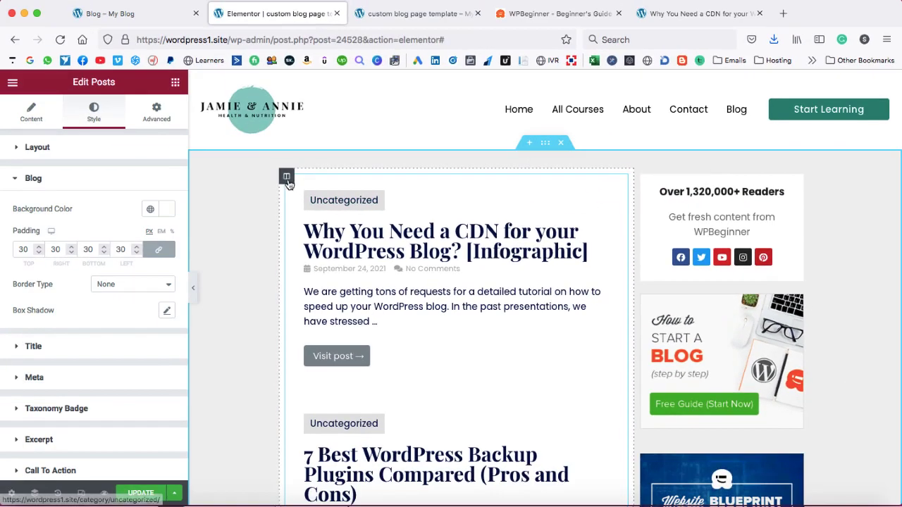
# Clear the background color of the column holding the posts list.
pyautogui.rightClick(286, 179)
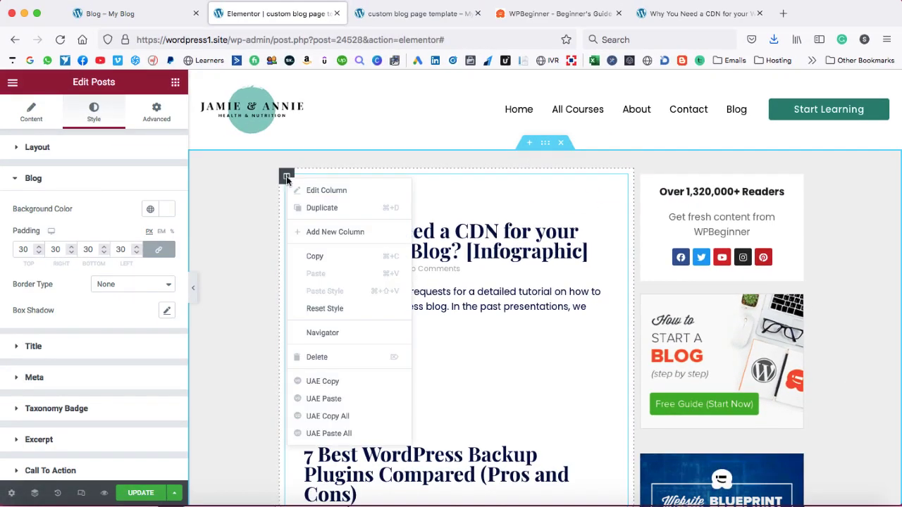
pyautogui.click(320, 193)
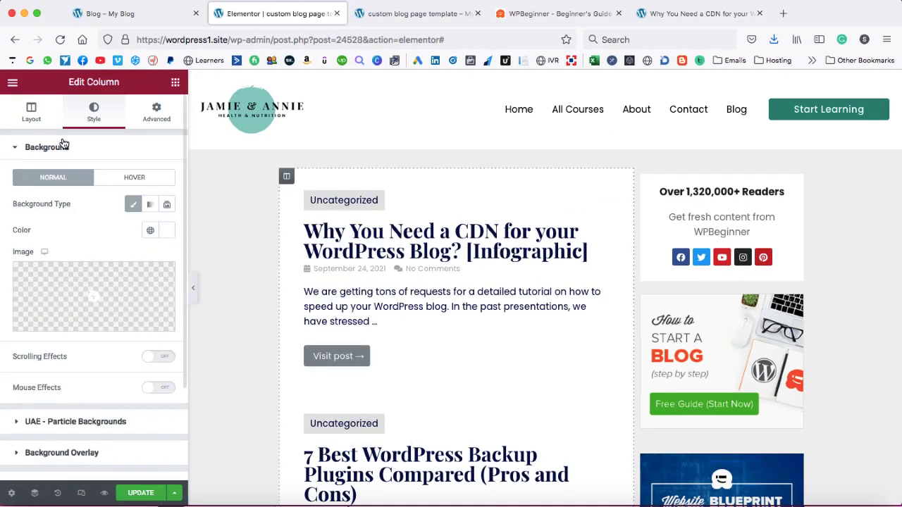
pyautogui.click(165, 231)
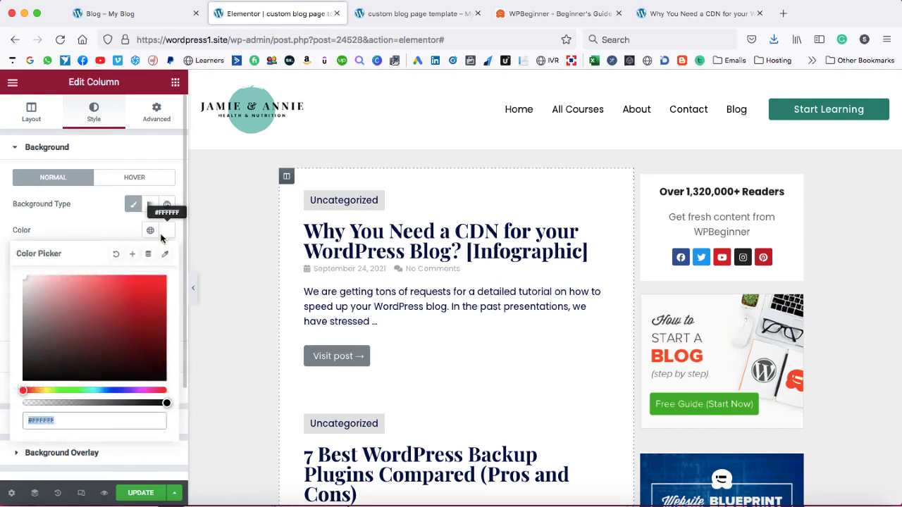
pyautogui.click(117, 255)
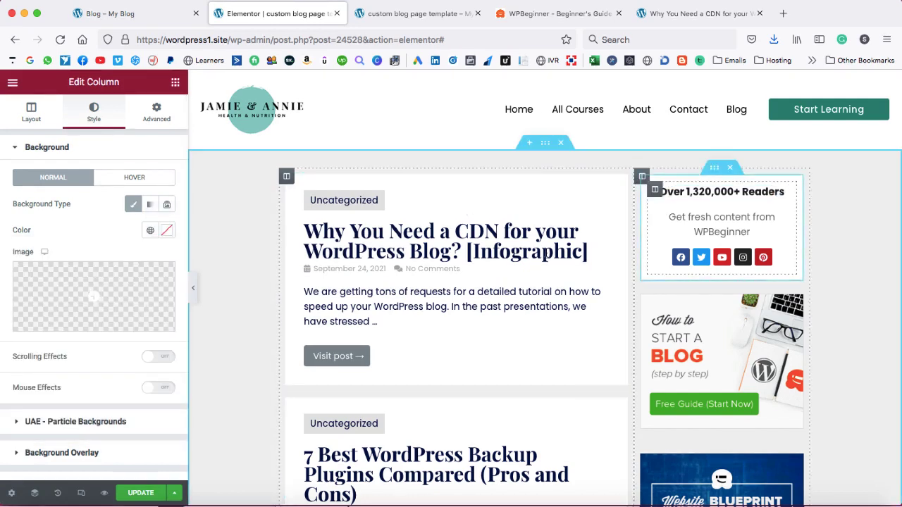
# Update the template and check the result on the live Blog page, including the single view of its first post.
pyautogui.click(141, 493)
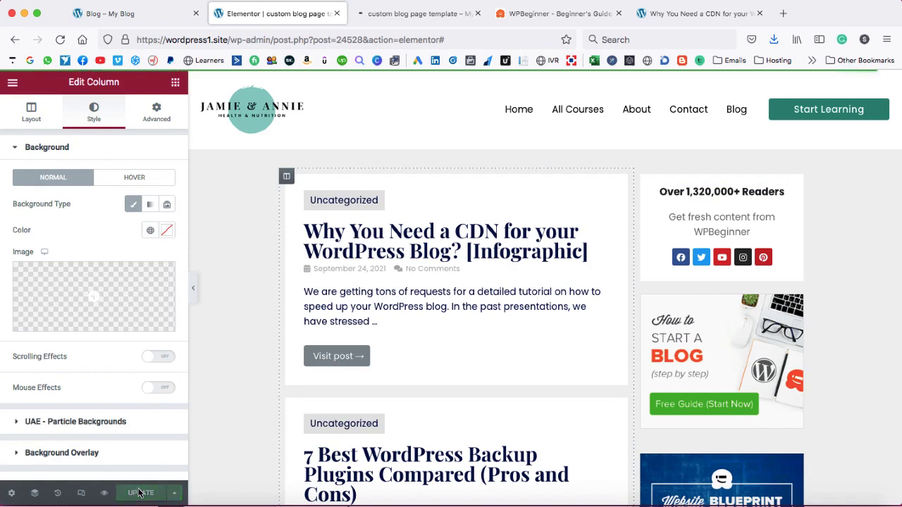
pyautogui.click(109, 14)
pyautogui.click(60, 38)
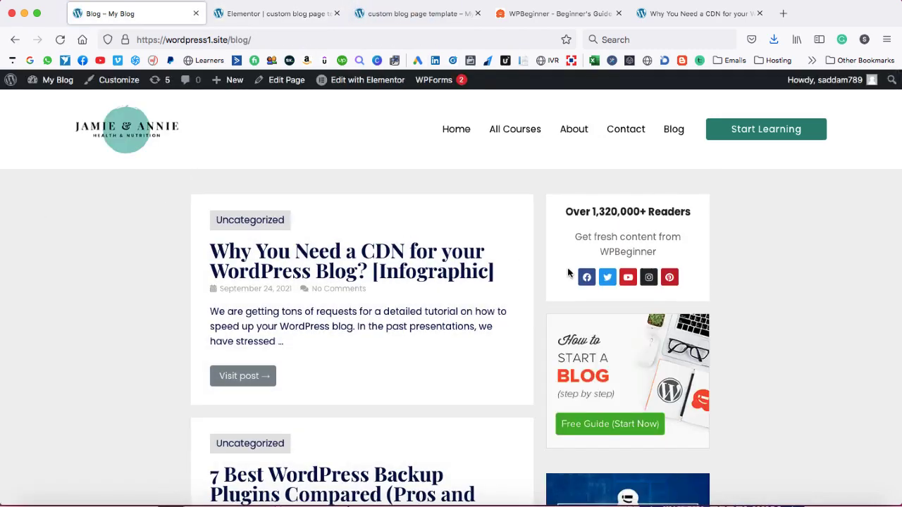
pyautogui.scroll(-5, 568, 272)
pyautogui.scroll(5, 568, 273)
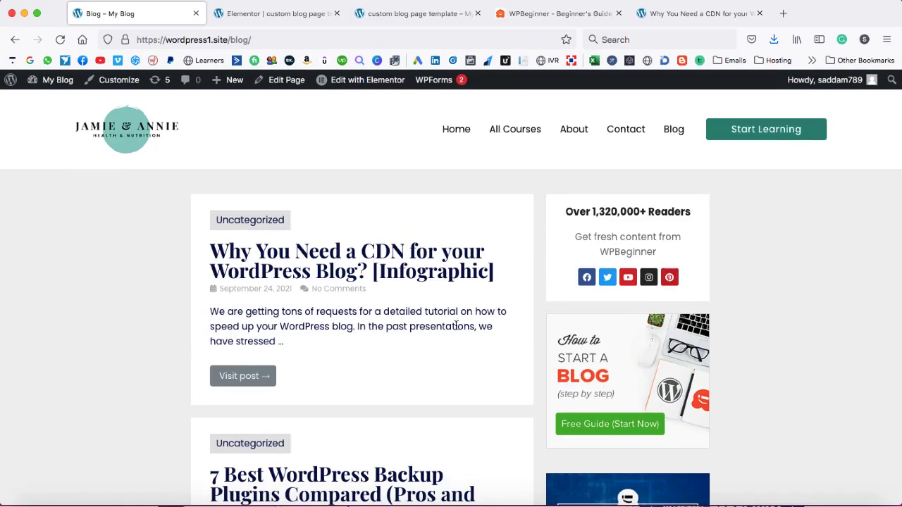
pyautogui.click(324, 259)
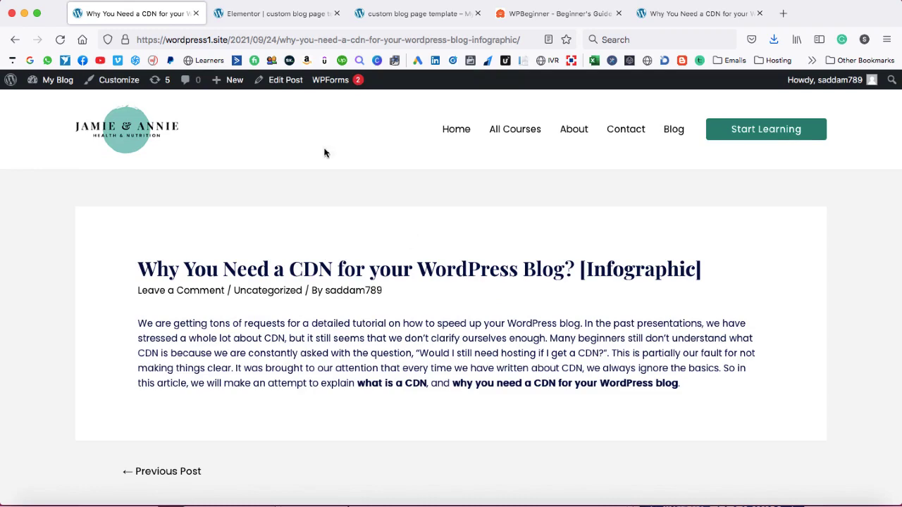
# Exit the Elementor editor to the WordPress dashboard and open the Theme Builder templates list.
pyautogui.click(263, 15)
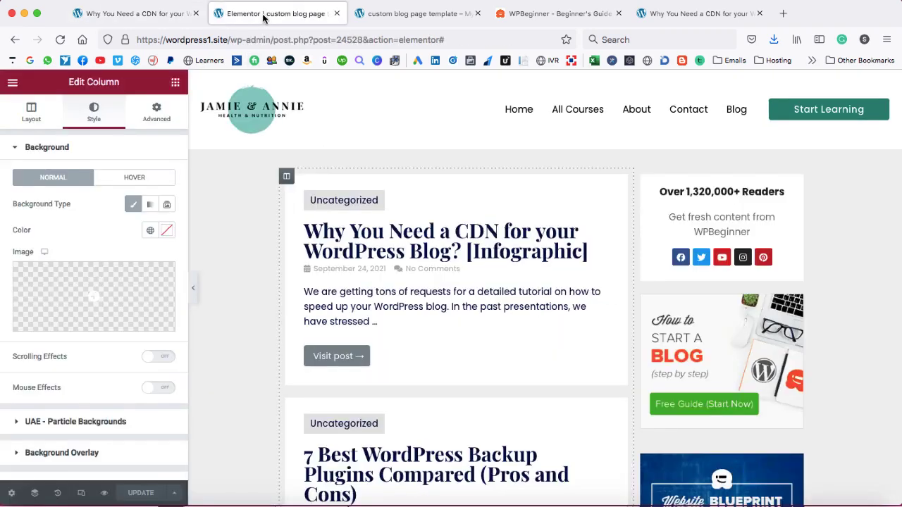
pyautogui.click(11, 83)
pyautogui.click(67, 299)
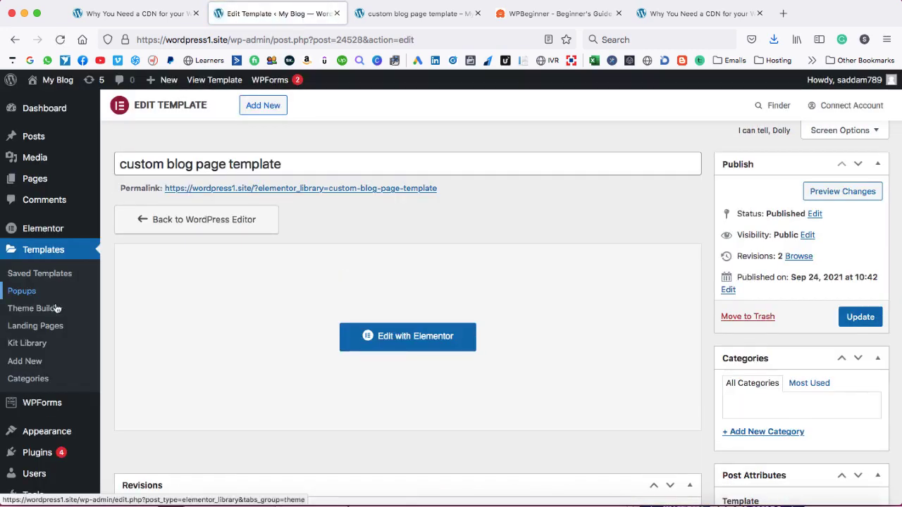
pyautogui.click(27, 311)
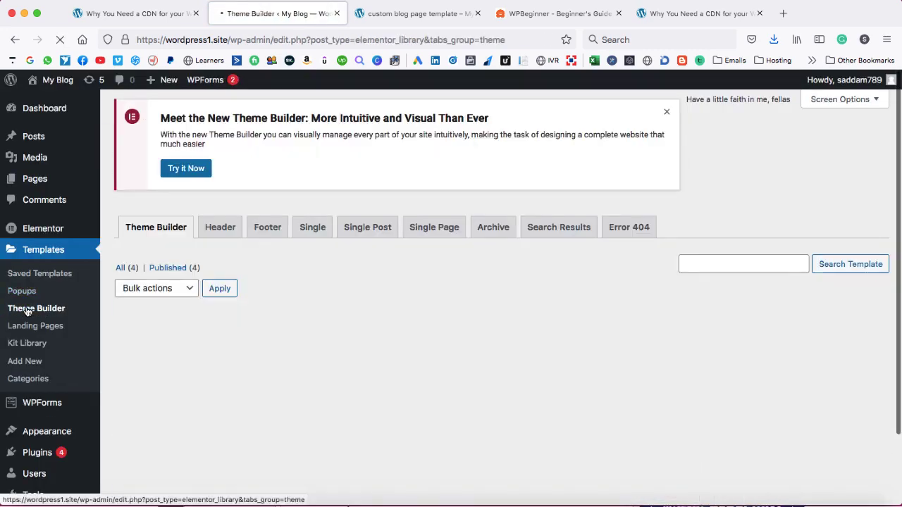
# Create a new Single Post template named "single post custom template".
pyautogui.click(264, 106)
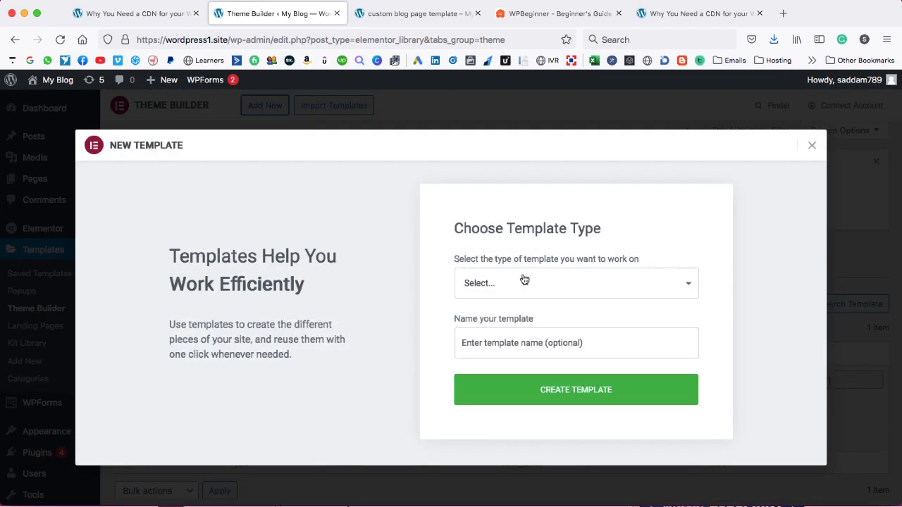
pyautogui.click(556, 282)
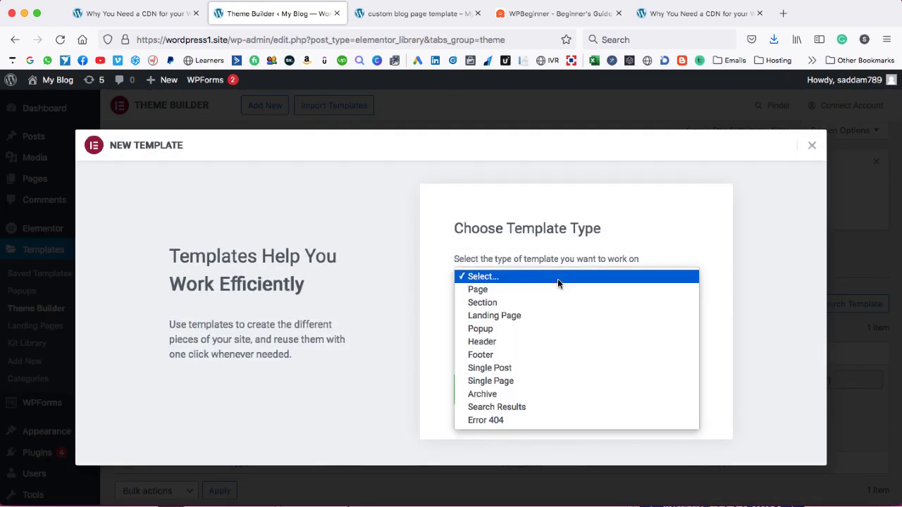
pyautogui.click(500, 368)
pyautogui.click(514, 341)
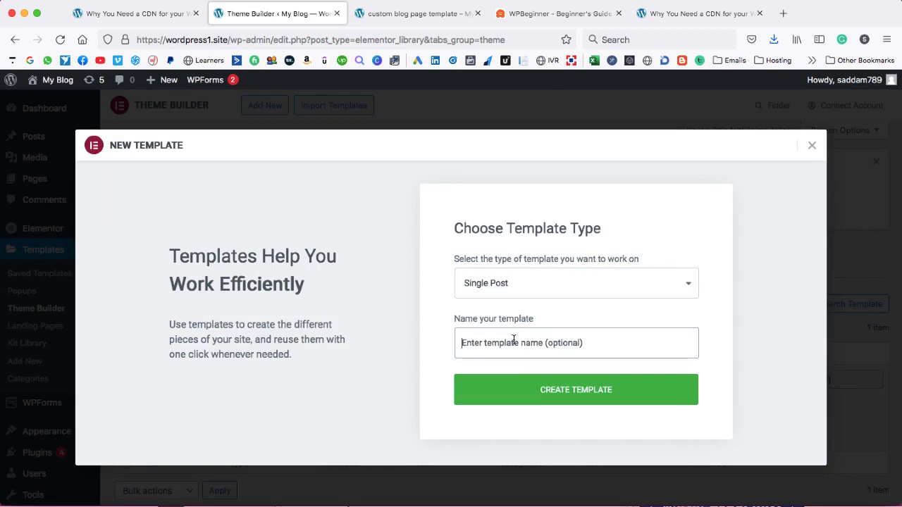
pyautogui.write('single')
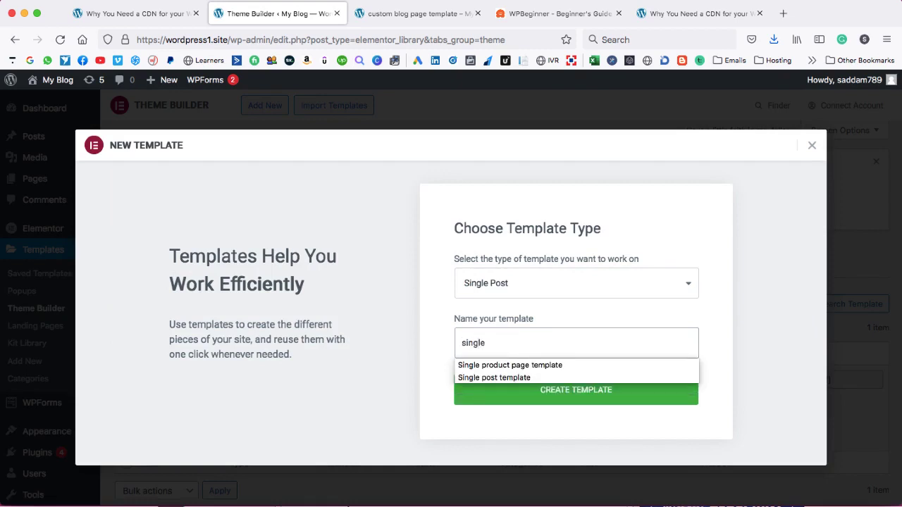
pyautogui.write(' post custom template')
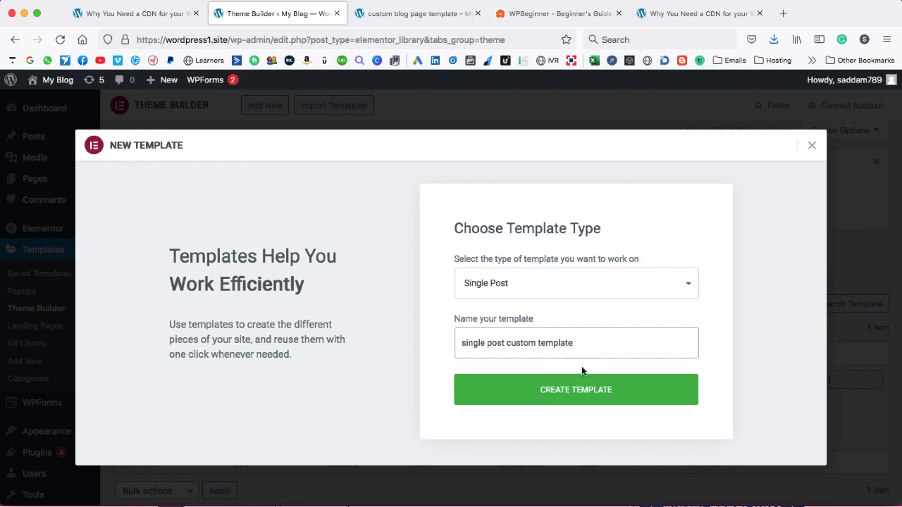
pyautogui.click(581, 390)
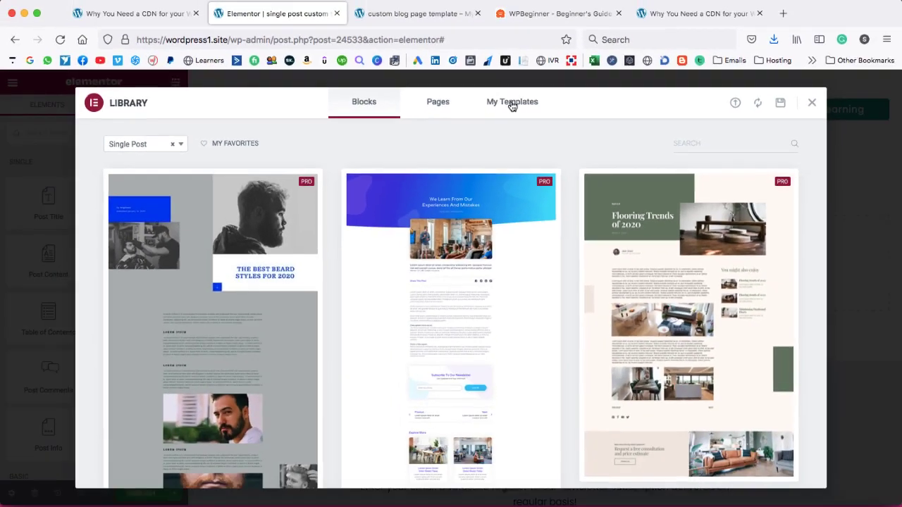
# Insert the saved "custom blog page template" from the library's own templates into the new single post template.
pyautogui.click(559, 121)
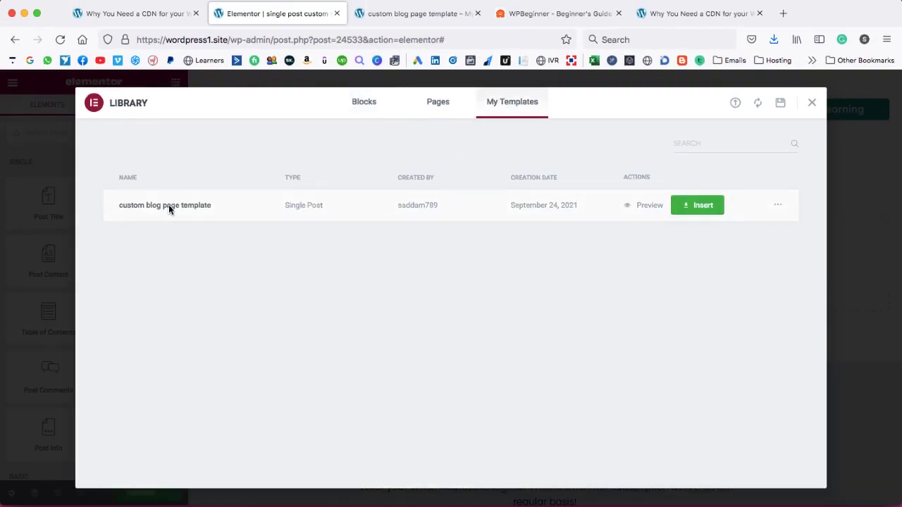
pyautogui.click(695, 204)
pyautogui.click(508, 332)
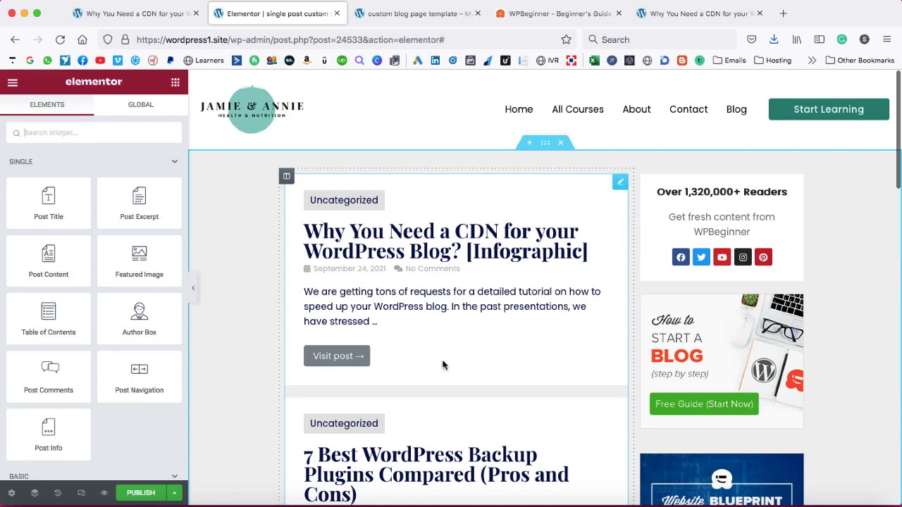
# Replace the posts listing in the main column with Post Title, Featured Image and Post Content widgets, stacked in that order.
pyautogui.rightClick(620, 182)
pyautogui.click(635, 360)
pyautogui.scroll(-4, 479, 348)
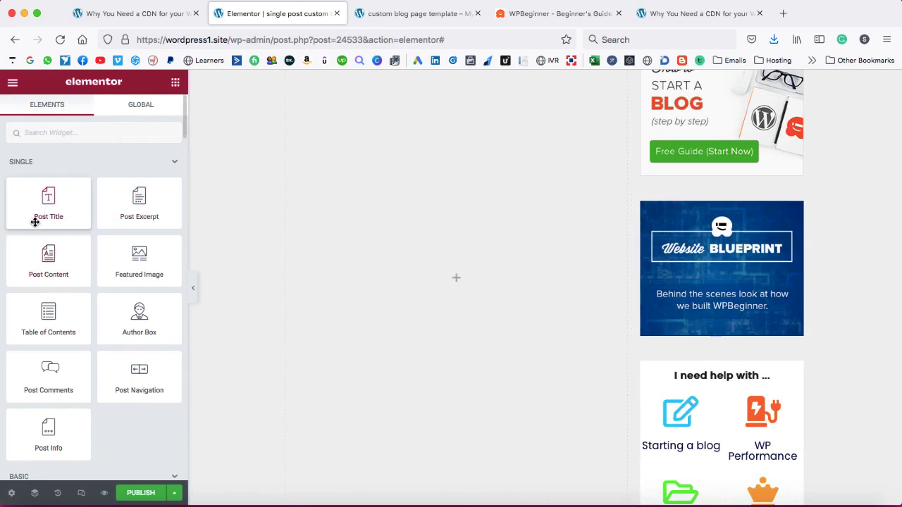
pyautogui.moveTo(40, 199); pyautogui.dragTo(416, 262)
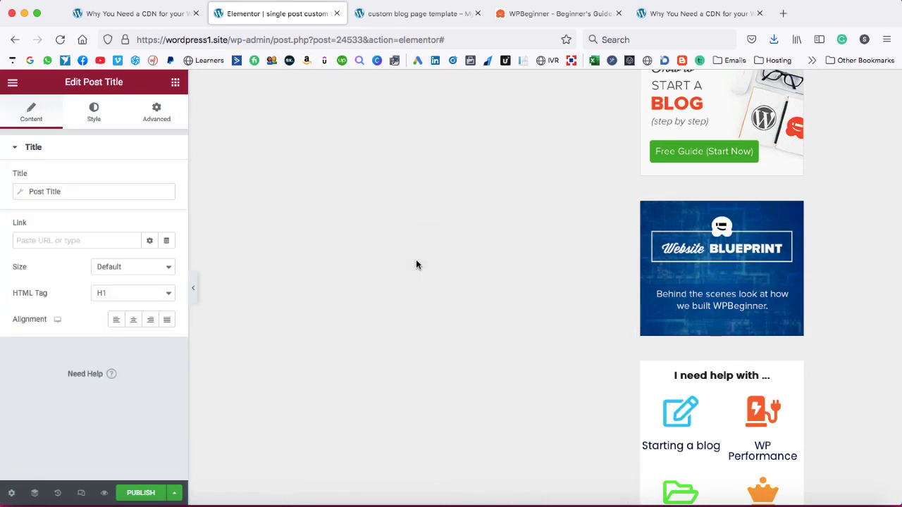
pyautogui.click(175, 85)
pyautogui.moveTo(127, 264); pyautogui.dragTo(375, 154)
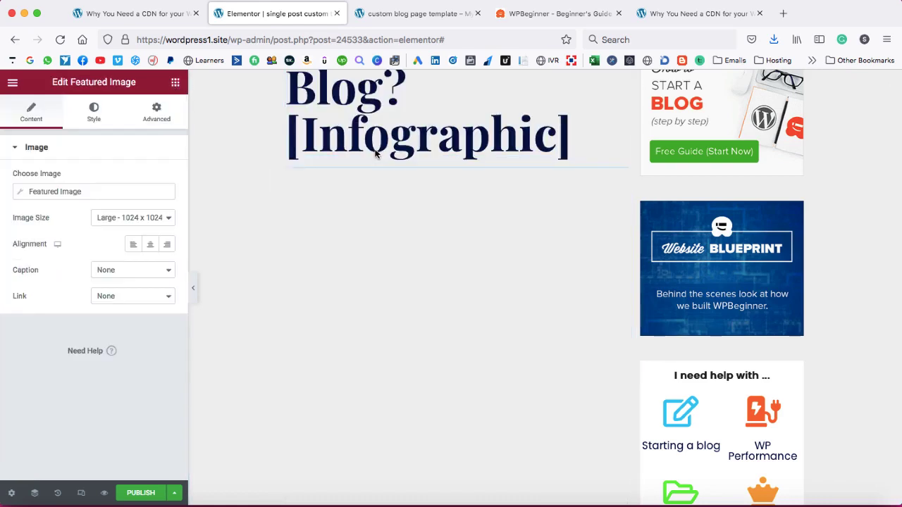
pyautogui.click(175, 82)
pyautogui.moveTo(48, 258); pyautogui.dragTo(370, 186)
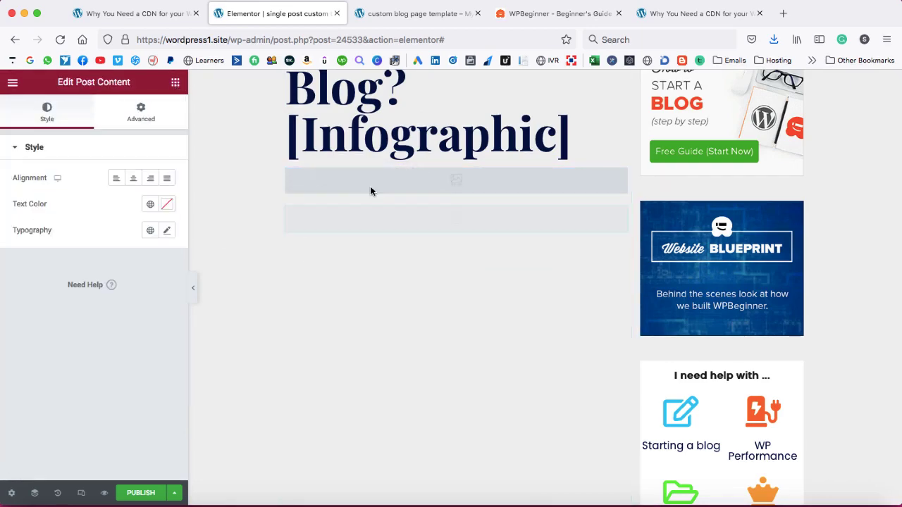
# Set the Post Title widget's typography size to 20 px.
pyautogui.scroll(5, 444, 197)
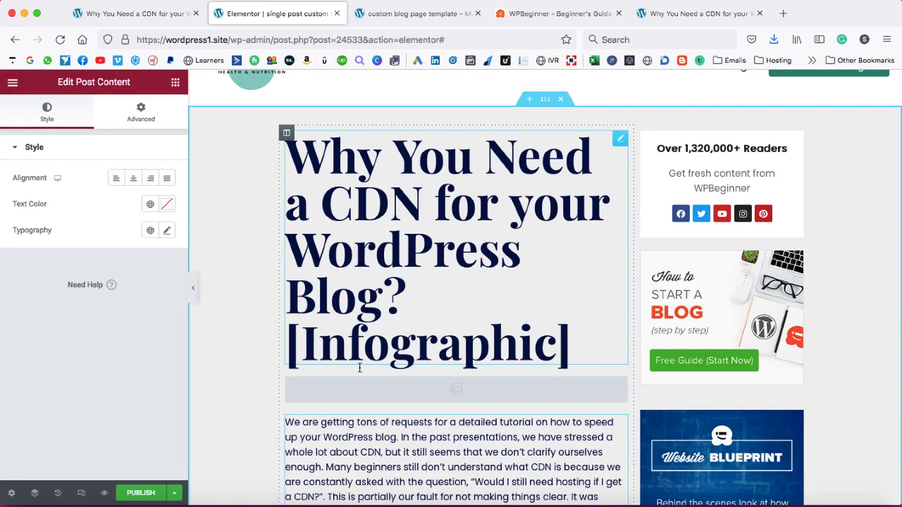
pyautogui.scroll(-3, 360, 367)
pyautogui.scroll(5, 607, 192)
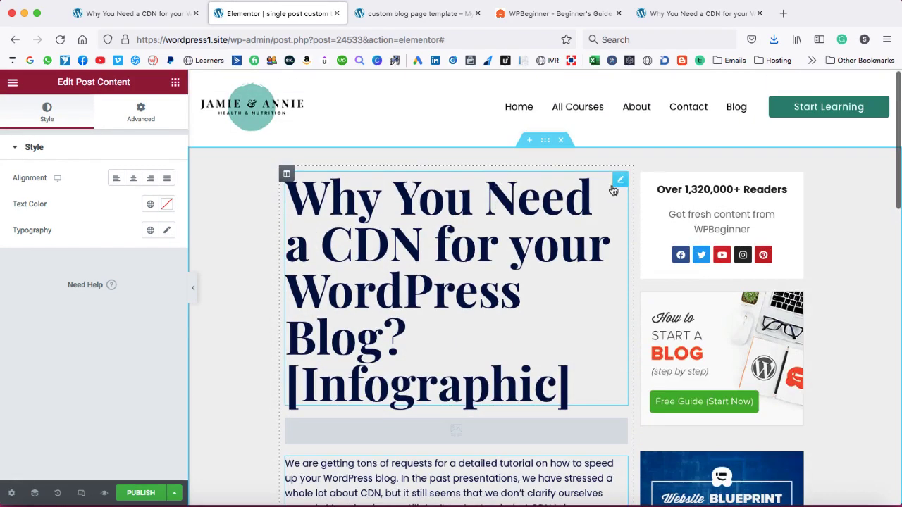
pyautogui.rightClick(620, 180)
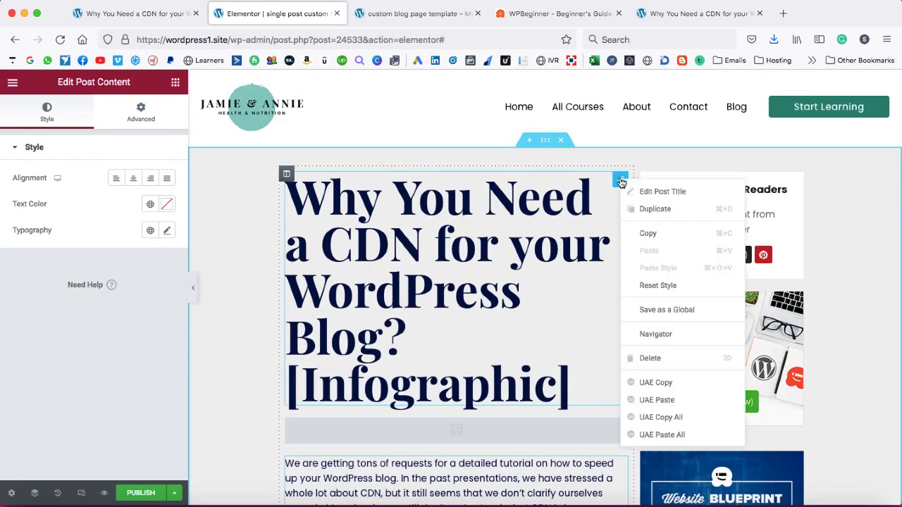
pyautogui.click(654, 197)
pyautogui.click(92, 115)
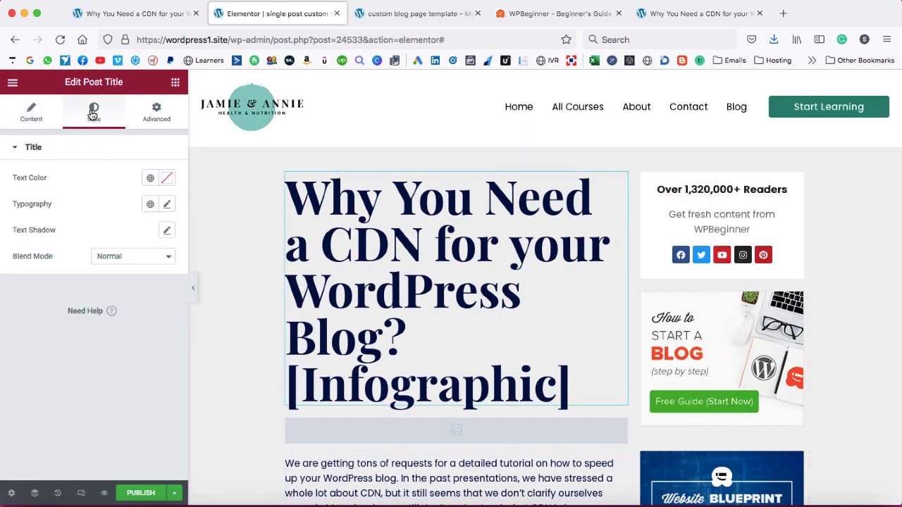
pyautogui.click(166, 203)
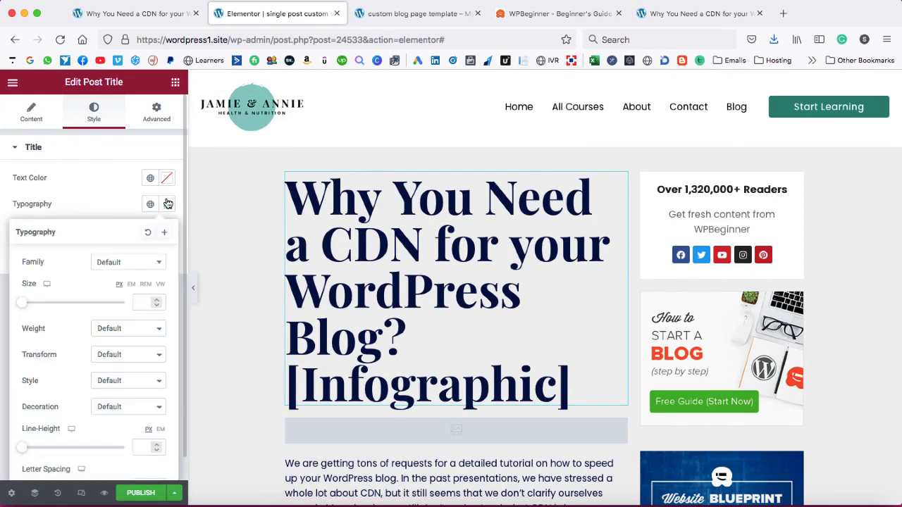
pyautogui.click(156, 303)
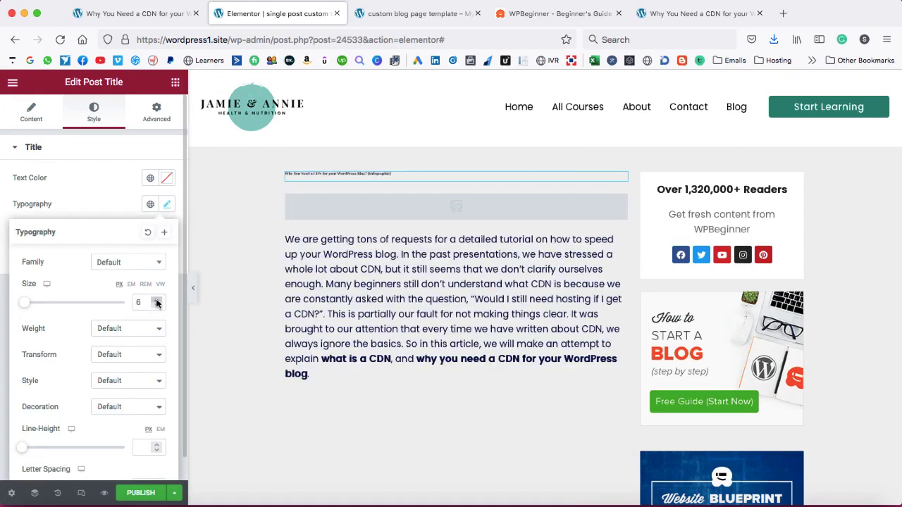
pyautogui.click(156, 302)
pyautogui.click(156, 302)
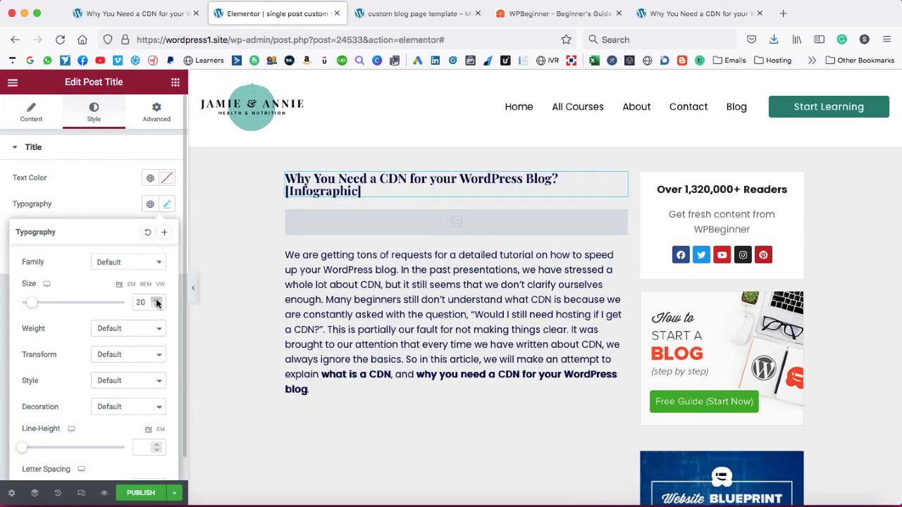
# Add a Post Navigation widget below the post content in the main column.
pyautogui.click(175, 83)
pyautogui.scroll(-4, 109, 317)
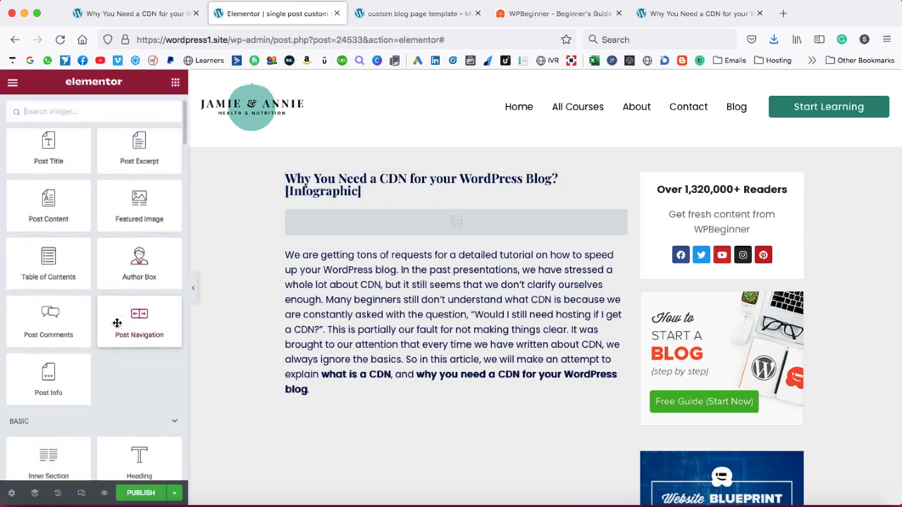
pyautogui.moveTo(131, 243); pyautogui.dragTo(434, 388)
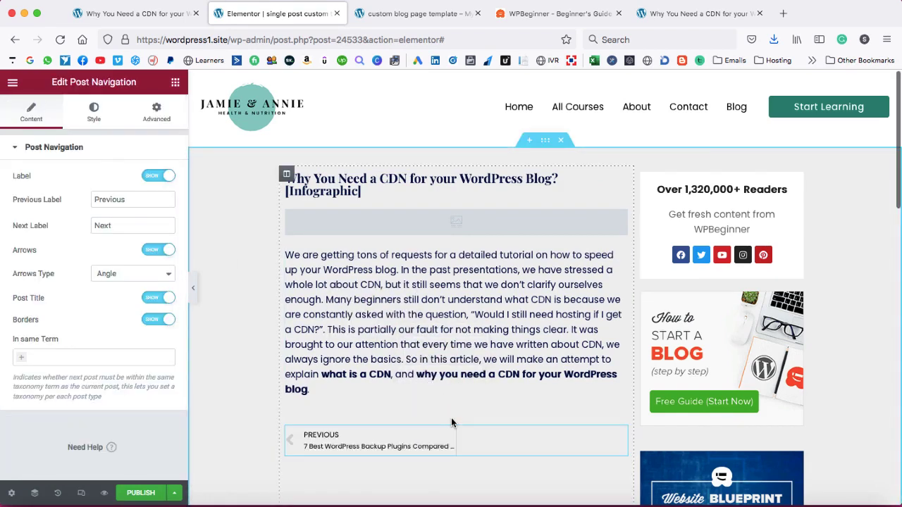
# Publish the single post template with the display condition set to include all Posts.
pyautogui.click(141, 494)
pyautogui.click(452, 377)
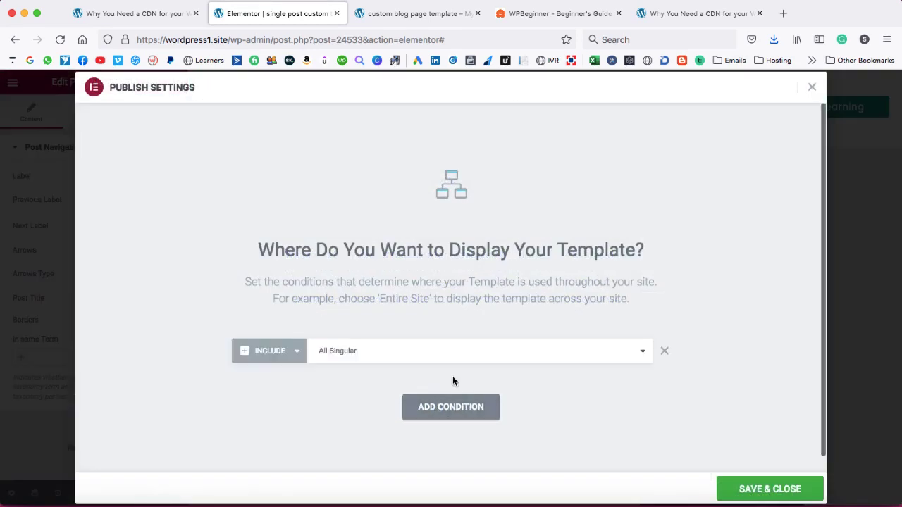
pyautogui.click(352, 357)
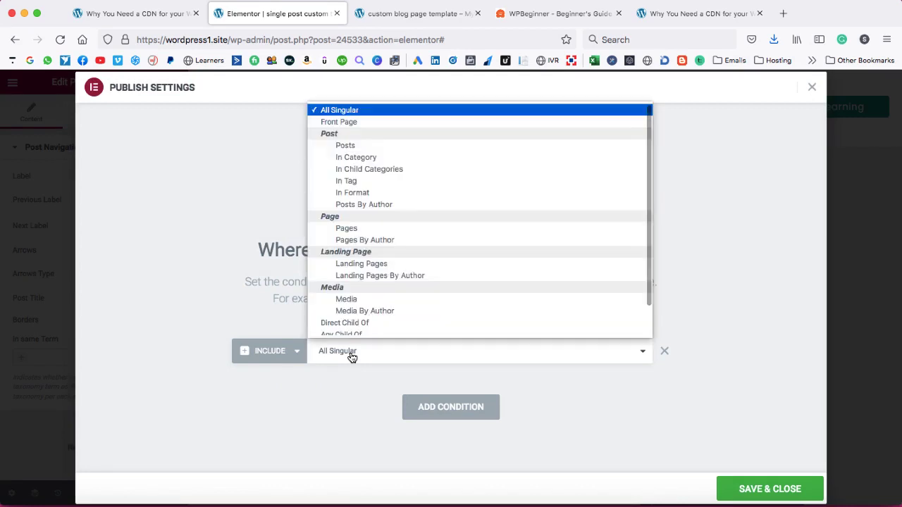
pyautogui.click(348, 145)
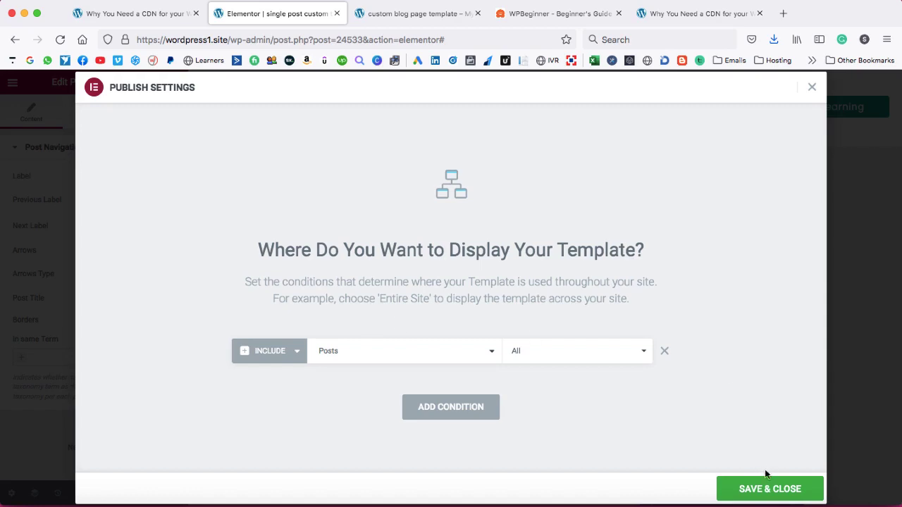
pyautogui.click(767, 491)
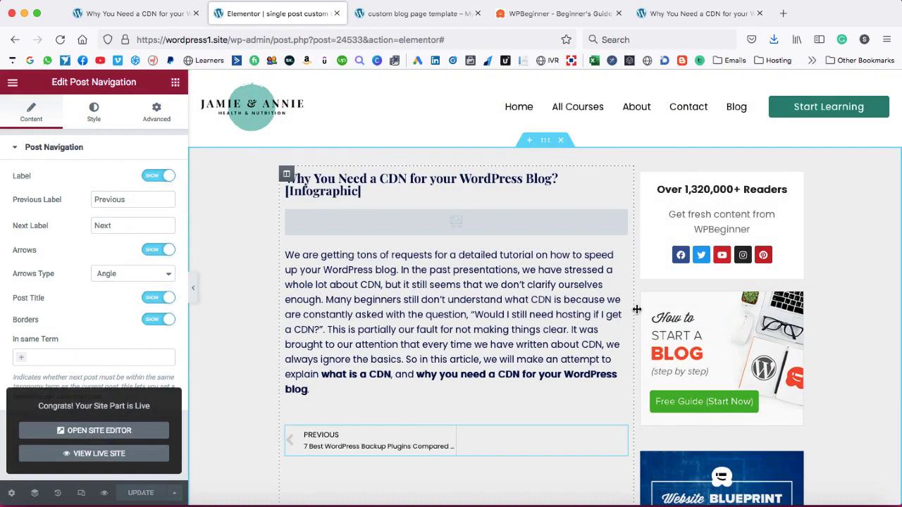
# Open the first post from the live Blog page and compare its layout with the WPBeginner site.
pyautogui.click(117, 13)
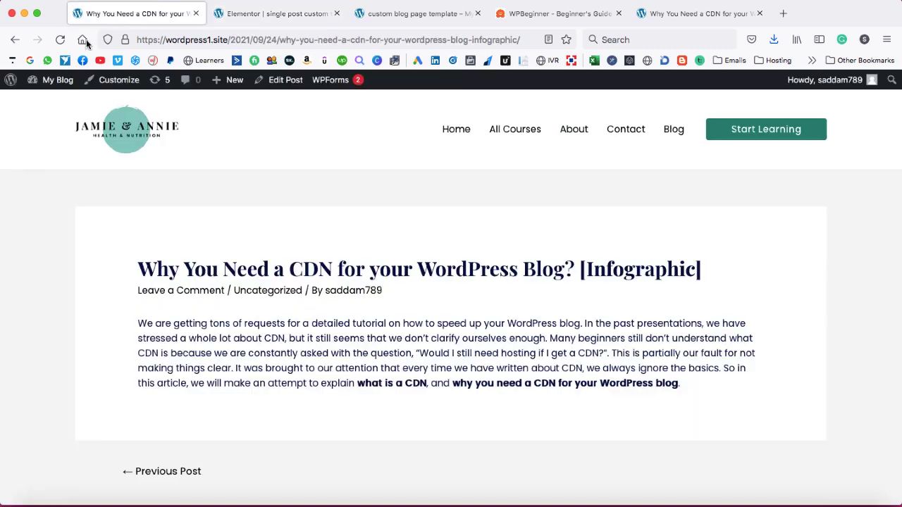
pyautogui.click(673, 129)
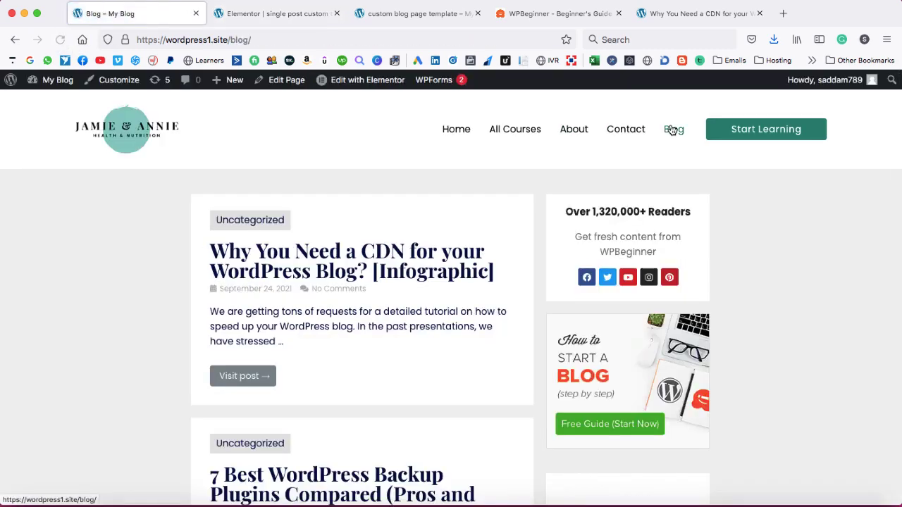
pyautogui.click(351, 260)
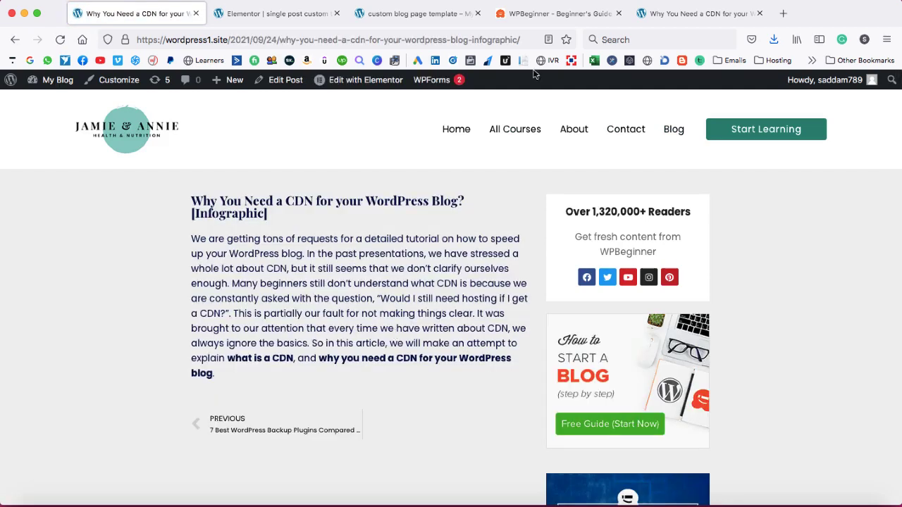
pyautogui.click(541, 13)
pyautogui.click(117, 13)
# Return to the template in the Elementor editor and give the main content column a white #FFFFFF background.
pyautogui.click(276, 14)
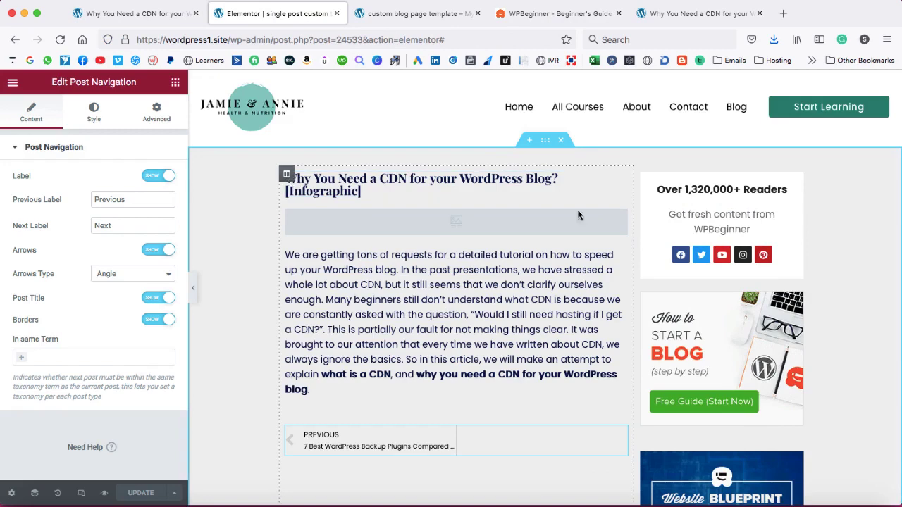
pyautogui.click(286, 175)
pyautogui.click(93, 114)
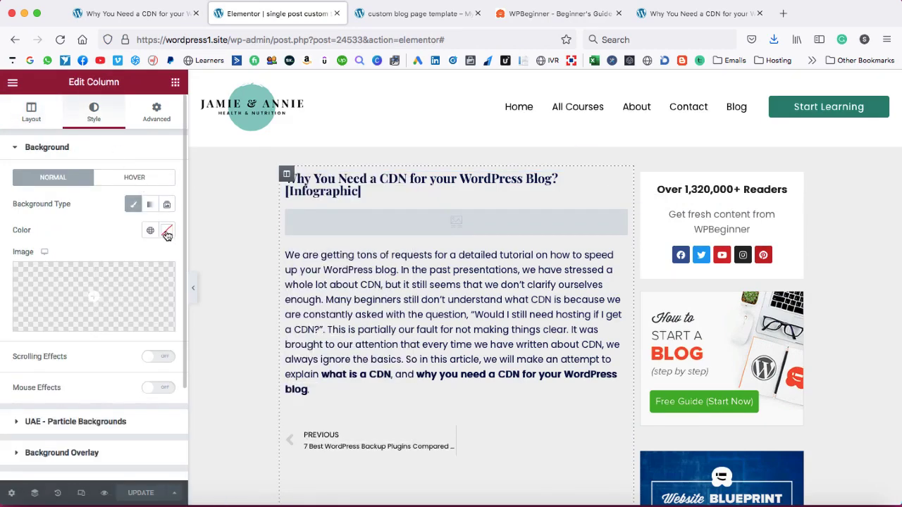
pyautogui.click(167, 234)
pyautogui.click(26, 279)
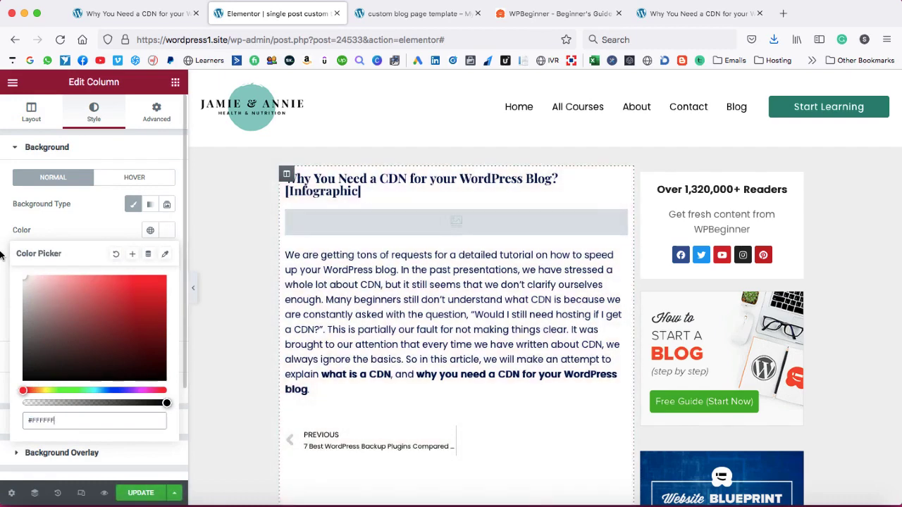
pyautogui.click(2, 255)
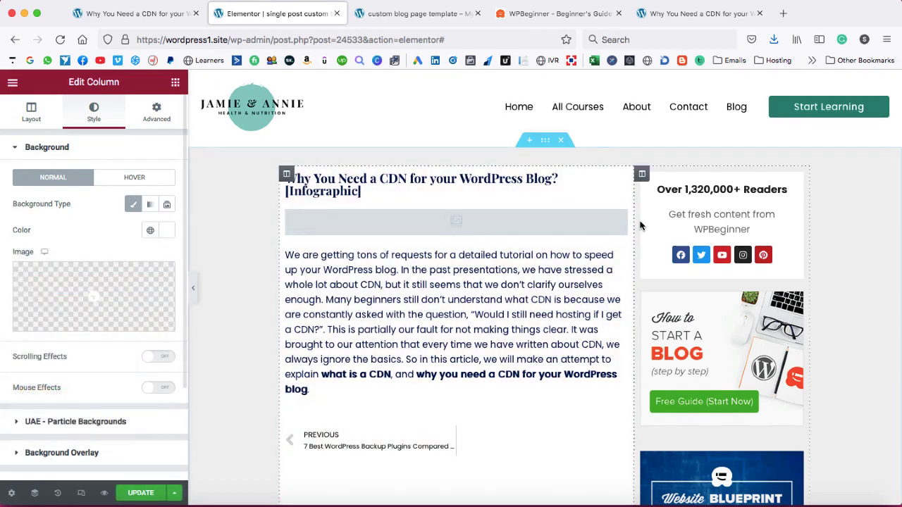
# Unlink the sidebar column's padding values and set them to 0 px top and 20 px right, bottom and left.
pyautogui.rightClick(641, 176)
pyautogui.click(655, 185)
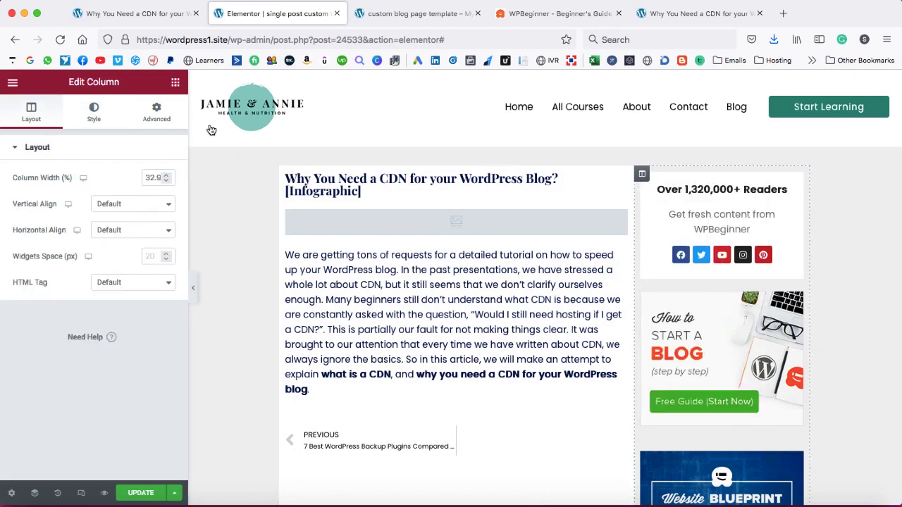
pyautogui.click(157, 115)
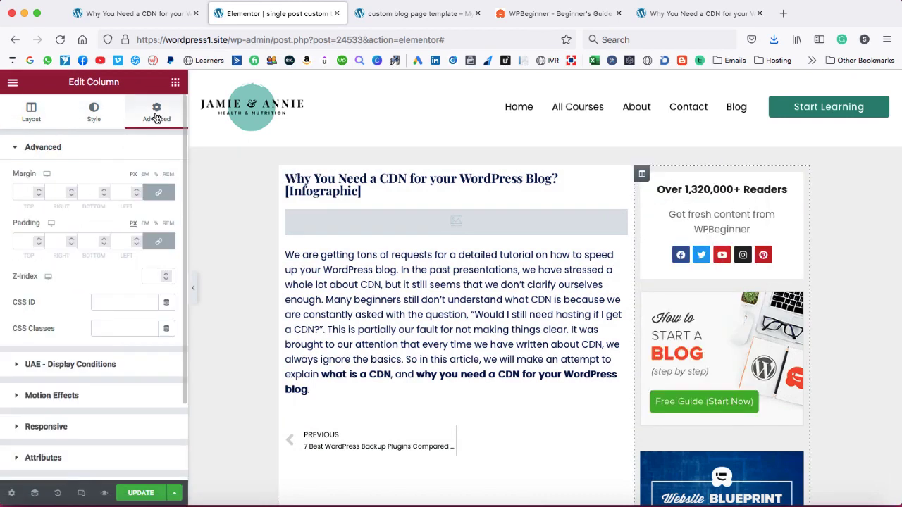
pyautogui.click(161, 243)
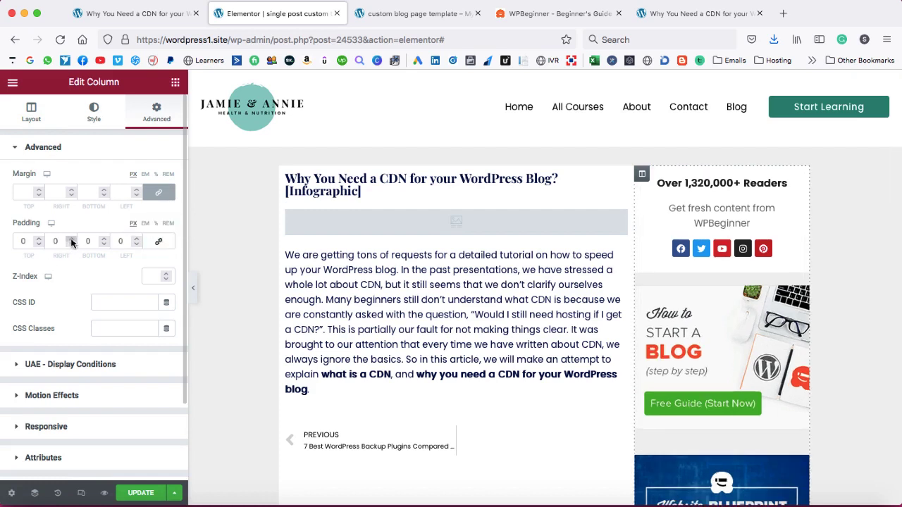
pyautogui.click(52, 242)
pyautogui.write('2')
pyautogui.click(84, 241)
pyautogui.write('2')
pyautogui.click(117, 242)
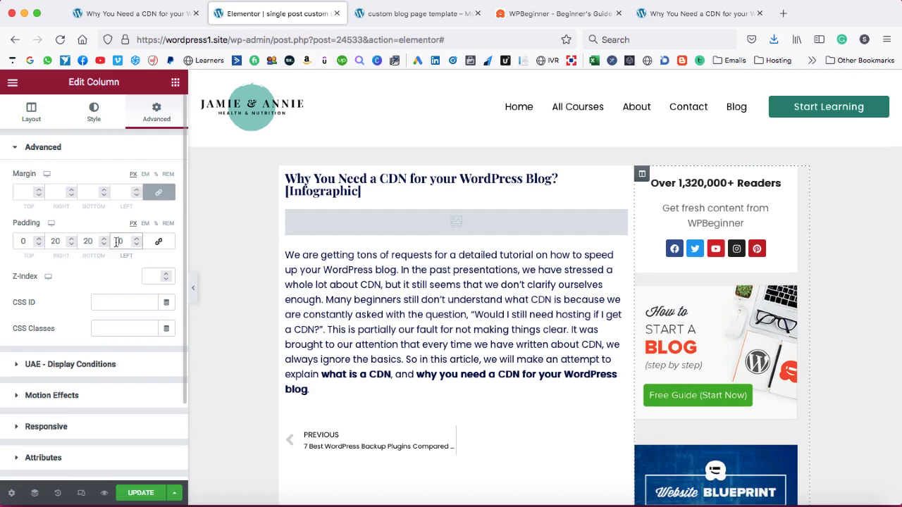
pyautogui.write('2')
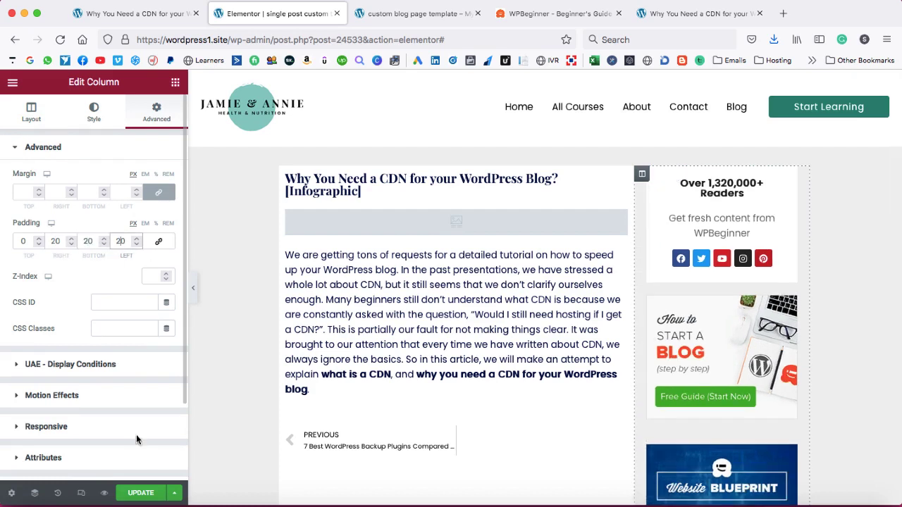
# Update the template, then check the live "7 Best WordPress Backup Plugins Compared" post from the Blog page and follow its next-post link.
pyautogui.click(142, 492)
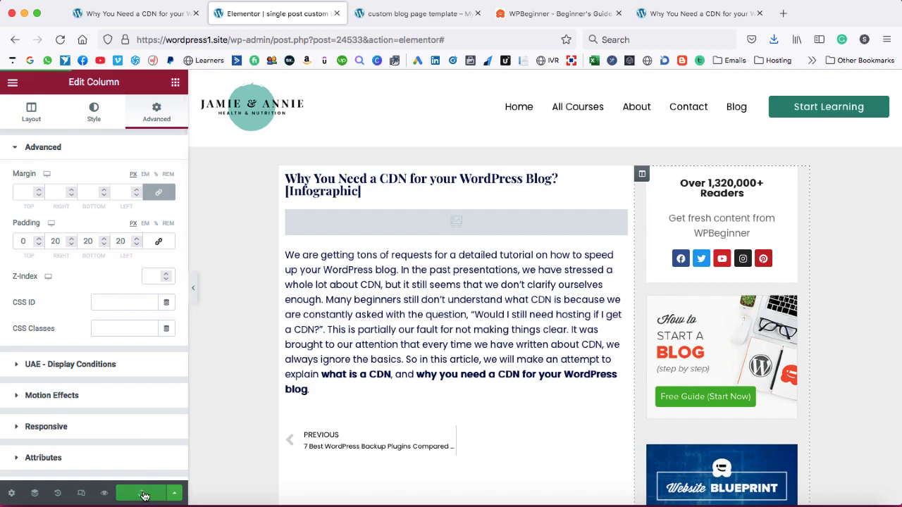
pyautogui.click(143, 14)
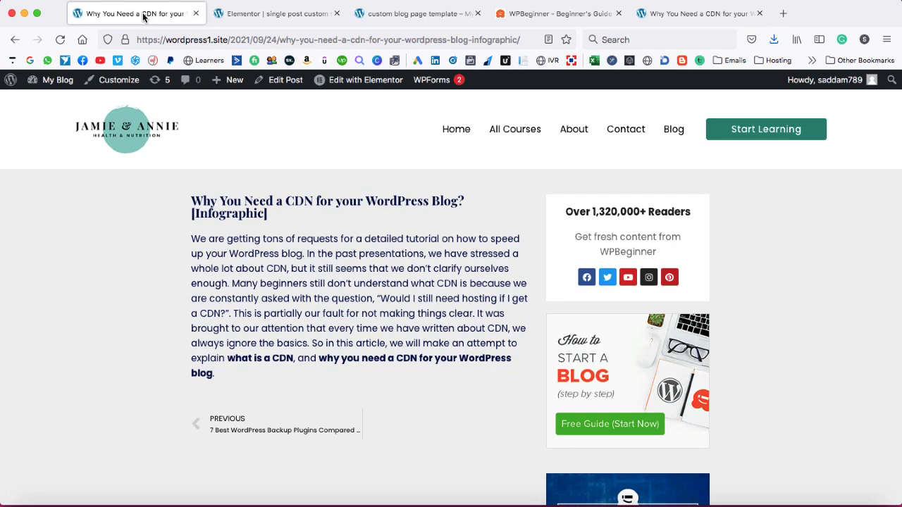
pyautogui.click(673, 131)
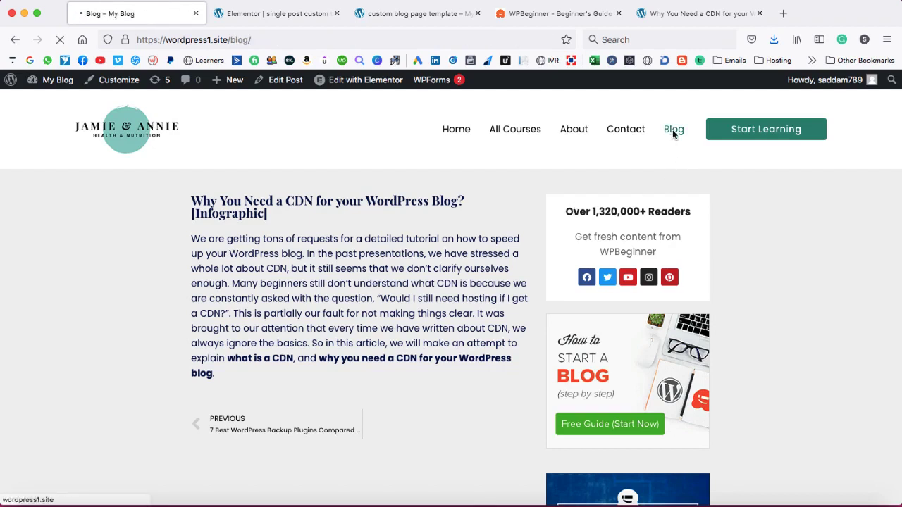
pyautogui.scroll(-3, 408, 392)
pyautogui.scroll(3, 409, 392)
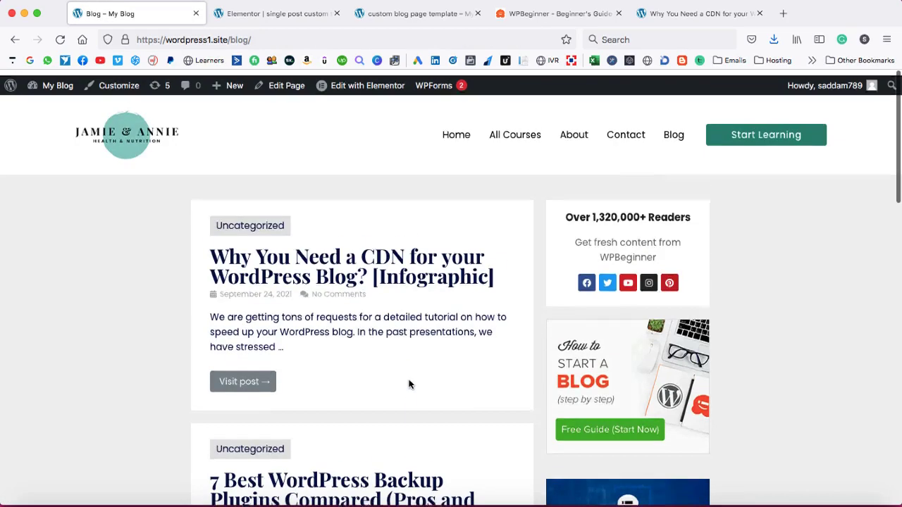
pyautogui.scroll(-3, 384, 289)
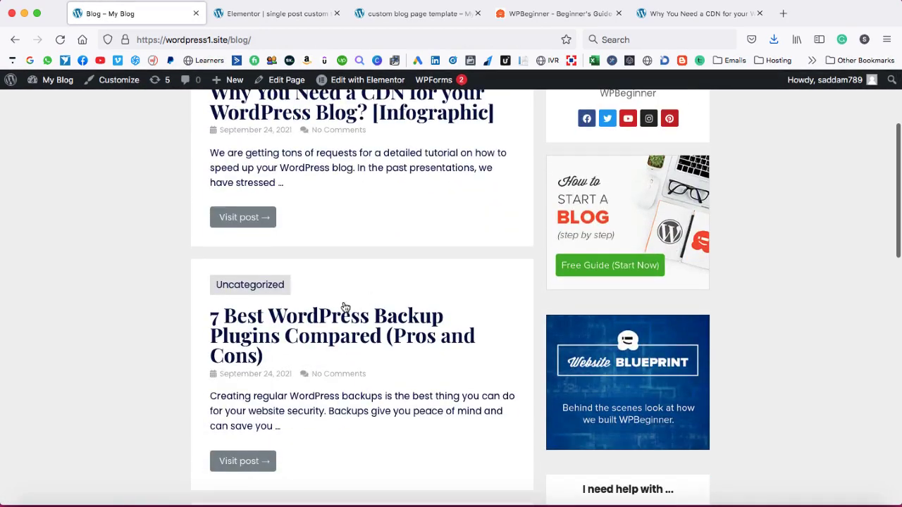
pyautogui.click(336, 320)
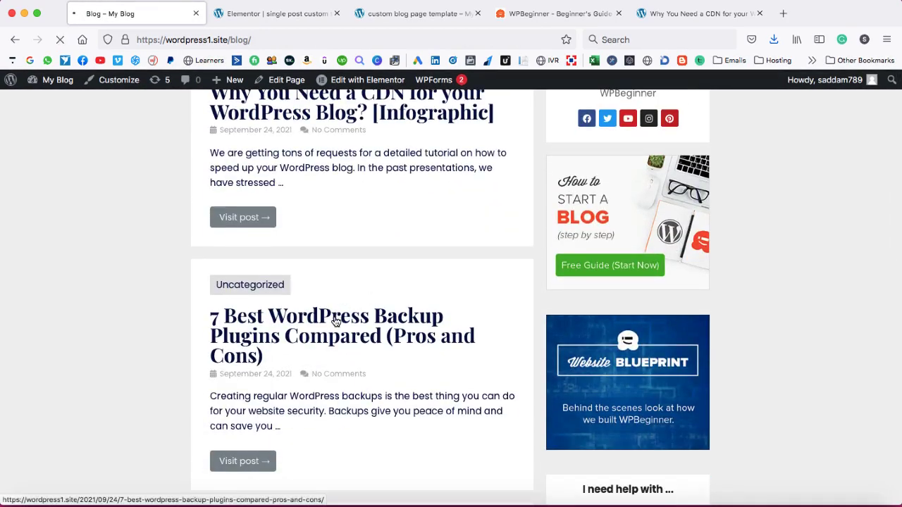
pyautogui.scroll(-2, 468, 278)
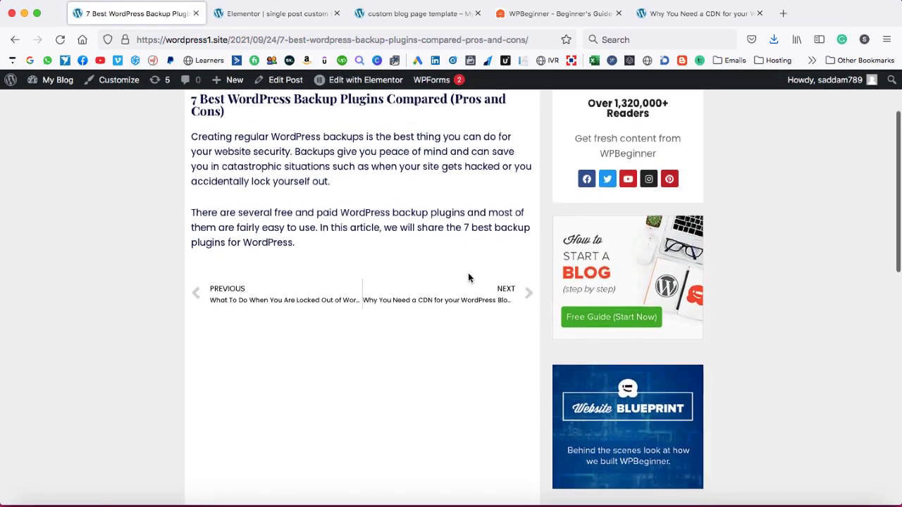
pyautogui.click(515, 289)
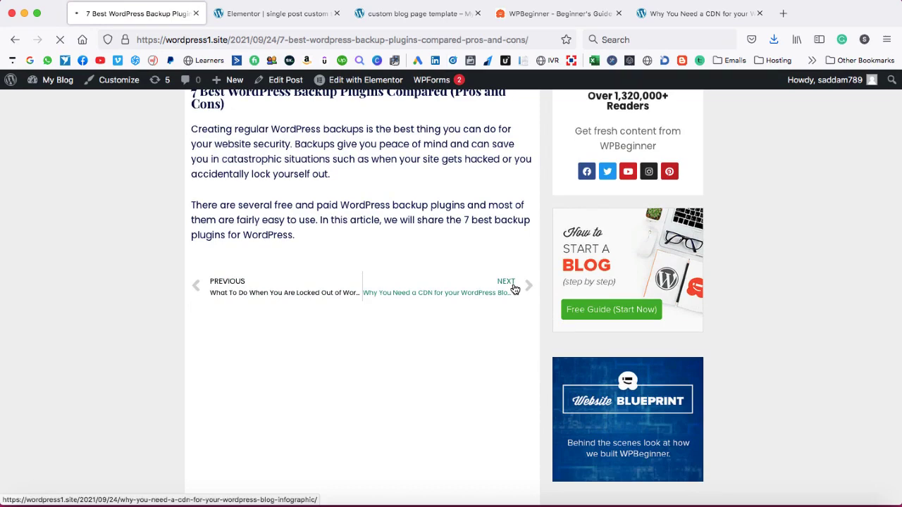